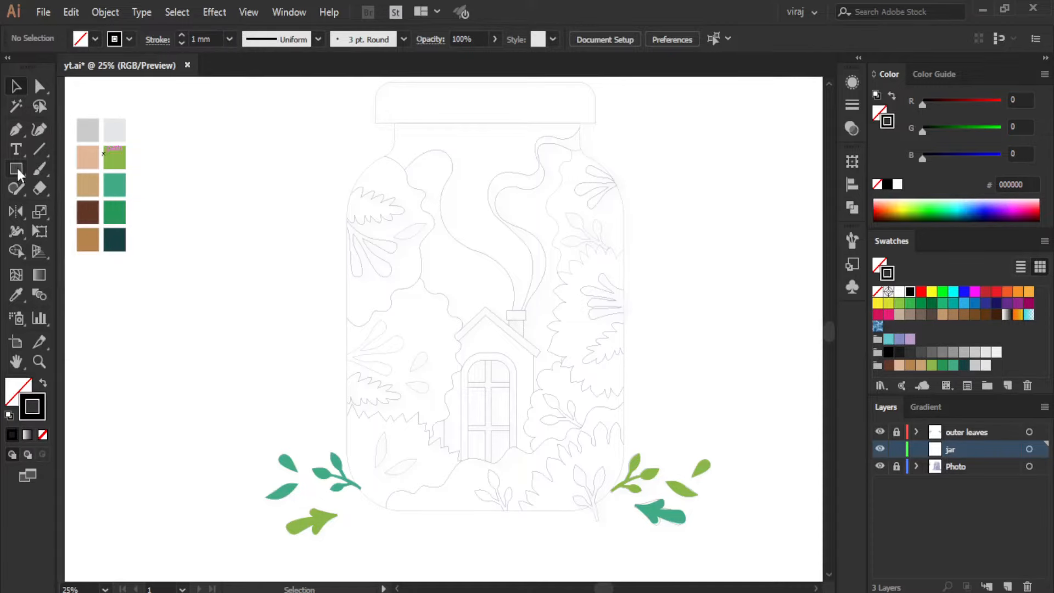
- Draw rectangles over the sketched jar body and lid, and round the lid's two upper corners to match the sketch
left_click_drag(346, 157, 623, 509)
key("ctrl+plus")
key("ctrl+plus")
key("ctrl+plus")
scroll(443, 330, "up", 10)
left_click_drag(154, 231, 740, 340)
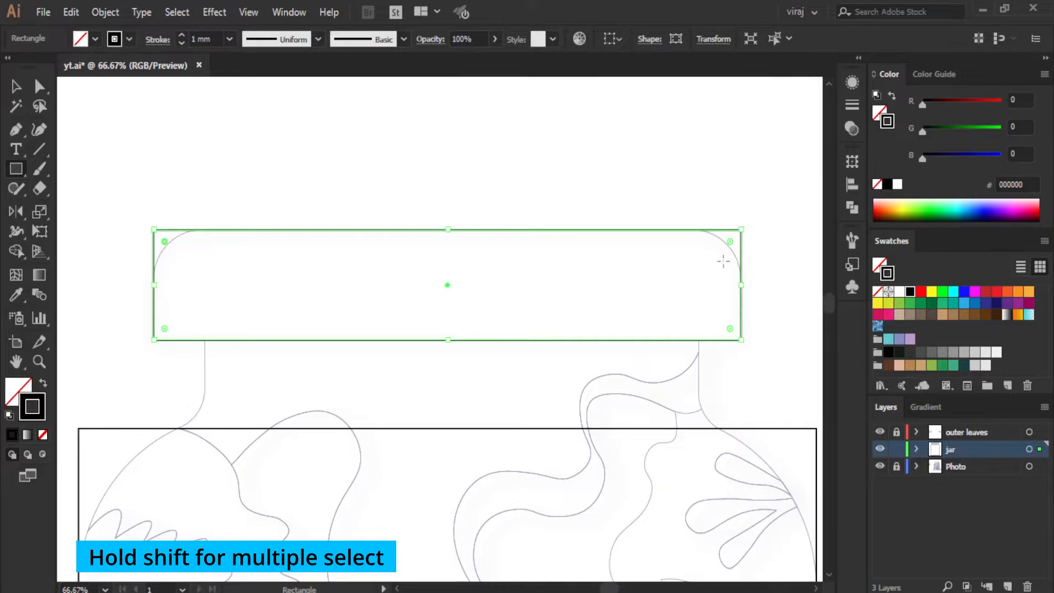
left_click_drag(731, 243, 695, 279)
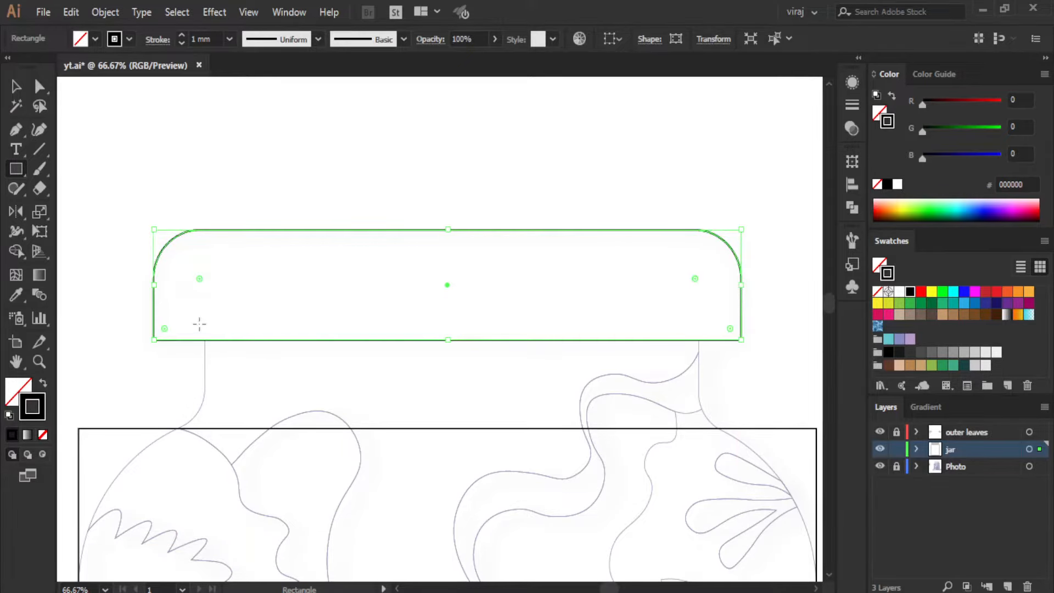
- Draw a rectangle for the jar's neck, overlapping both the lid and the body, and fit its side to the sketch
left_click_drag(203, 442, 700, 316)
left_click_drag(203, 380, 205, 379)
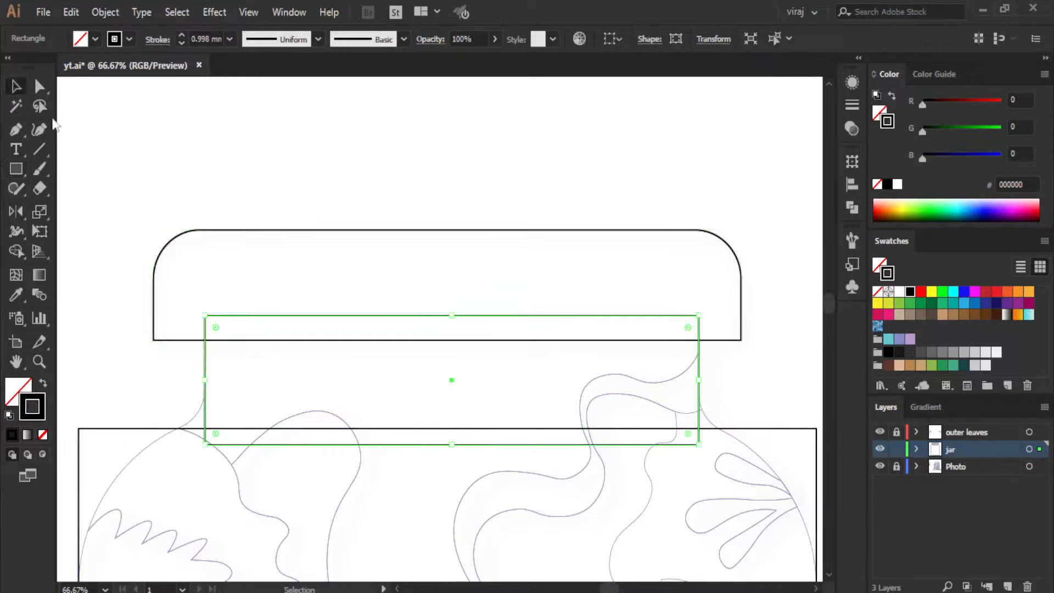
left_click(301, 282)
- Round the corners of the jar body rectangle to follow the sketched shoulders
scroll(316, 378, "down", 3)
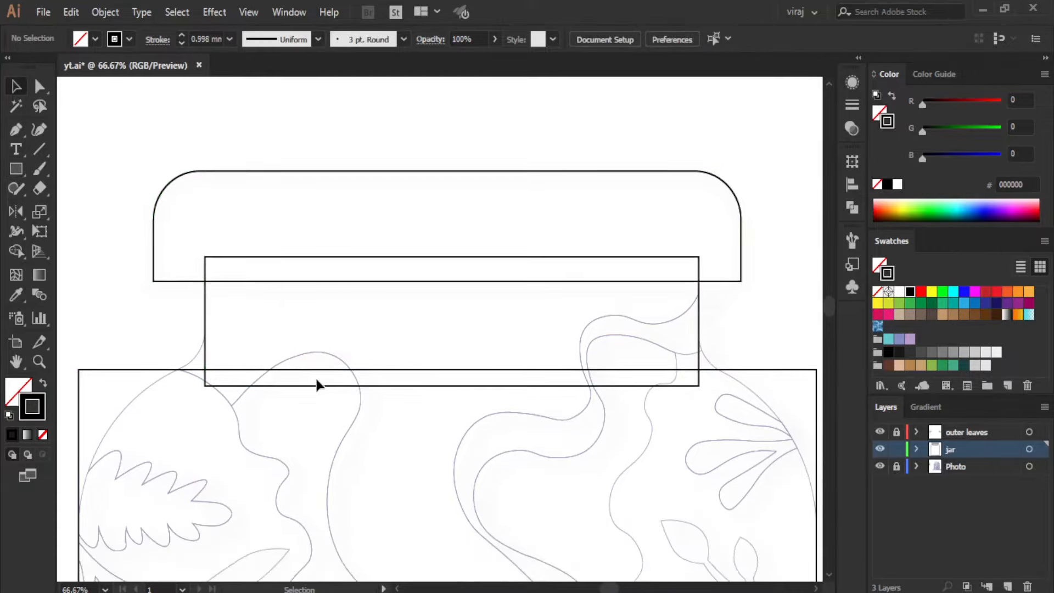
scroll(316, 379, "down", 1)
scroll(231, 370, "down", 2)
scroll(236, 365, "down", 2)
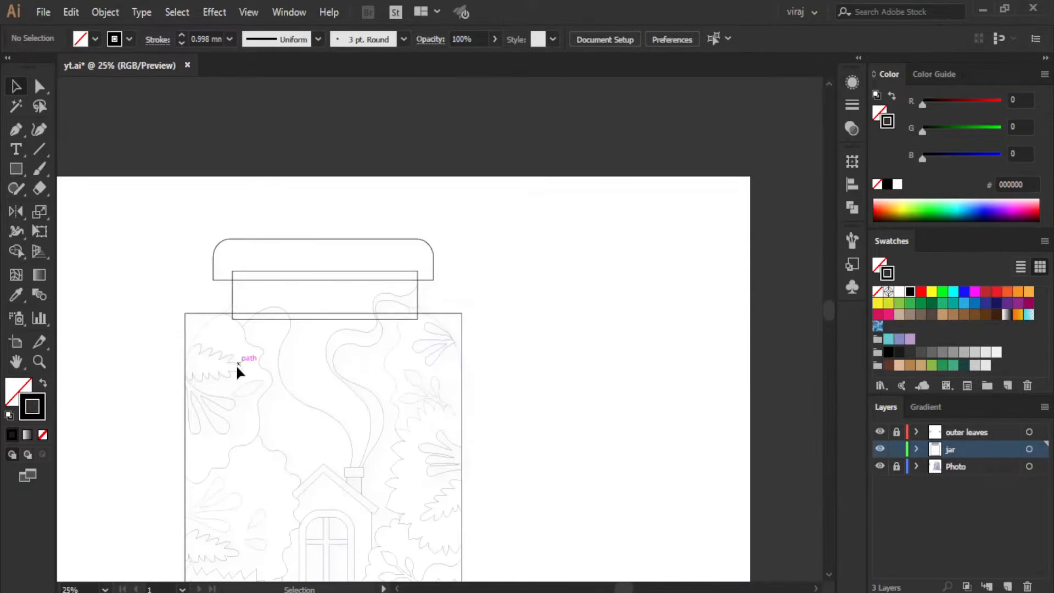
left_click(190, 317)
scroll(194, 324, "up", 3)
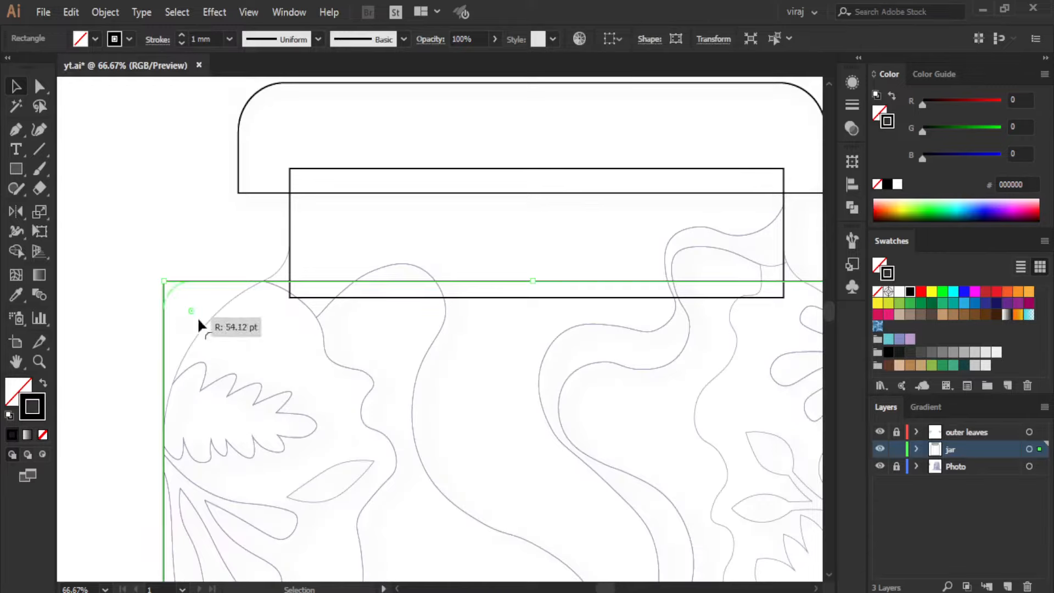
left_click_drag(198, 321, 311, 427)
left_click(357, 380)
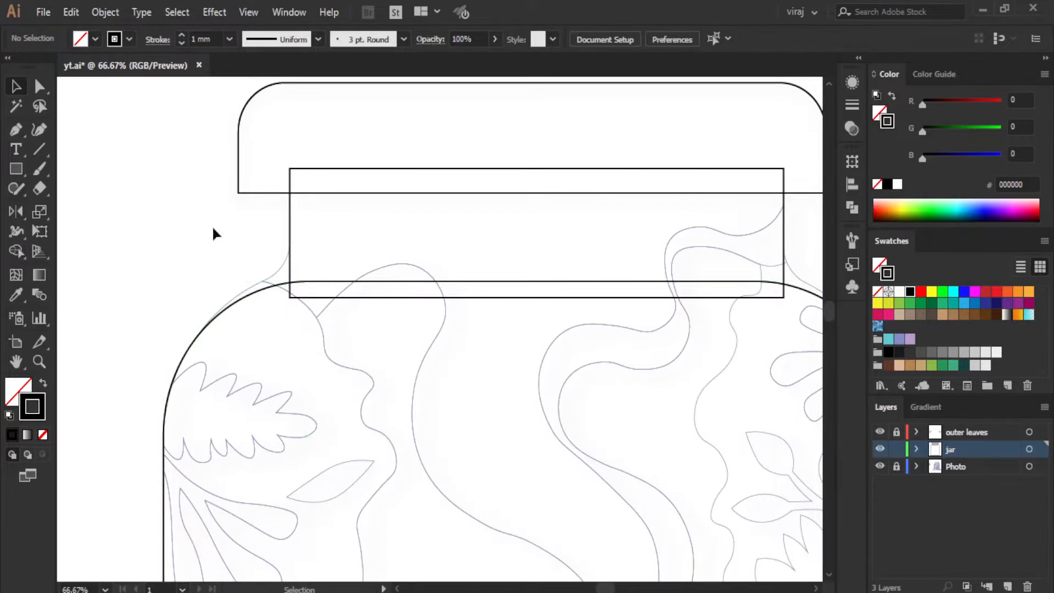
- Merge the neck rectangle and the jar body into one shape with the Shape Builder tool
left_click_drag(246, 234, 325, 431)
left_click(16, 274)
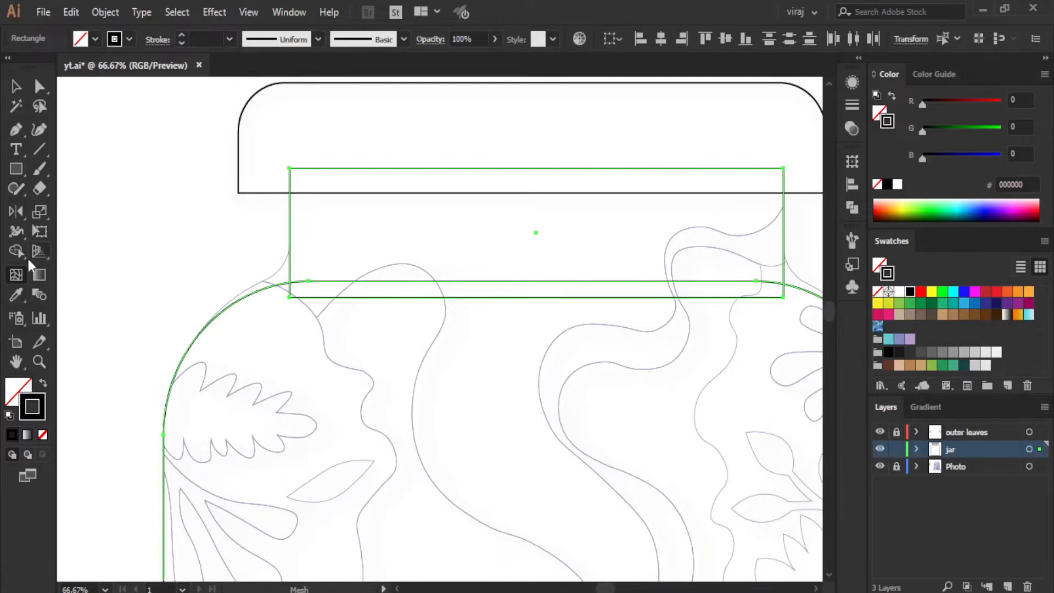
key("shift+m")
left_click_drag(395, 264, 354, 332)
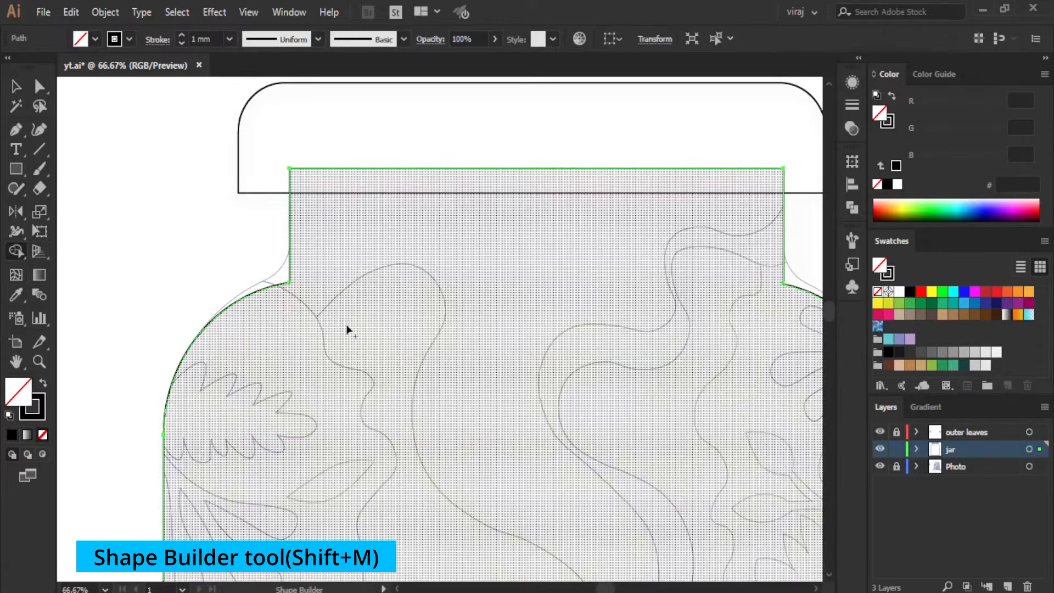
left_click(17, 86)
left_click(104, 219)
- Round the two inner corners where the neck meets the shoulders to about 118 pt
scroll(369, 330, "down", 1)
key("space")
left_click_drag(510, 354, 399, 371)
left_click_drag(228, 365, 150, 238)
key("a")
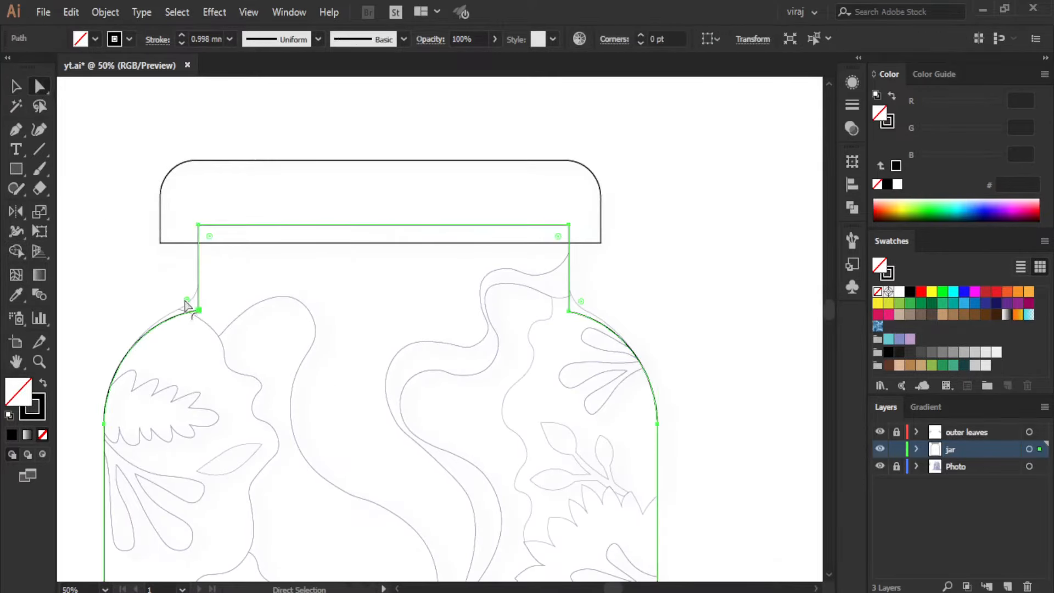
left_click_drag(581, 301, 616, 283)
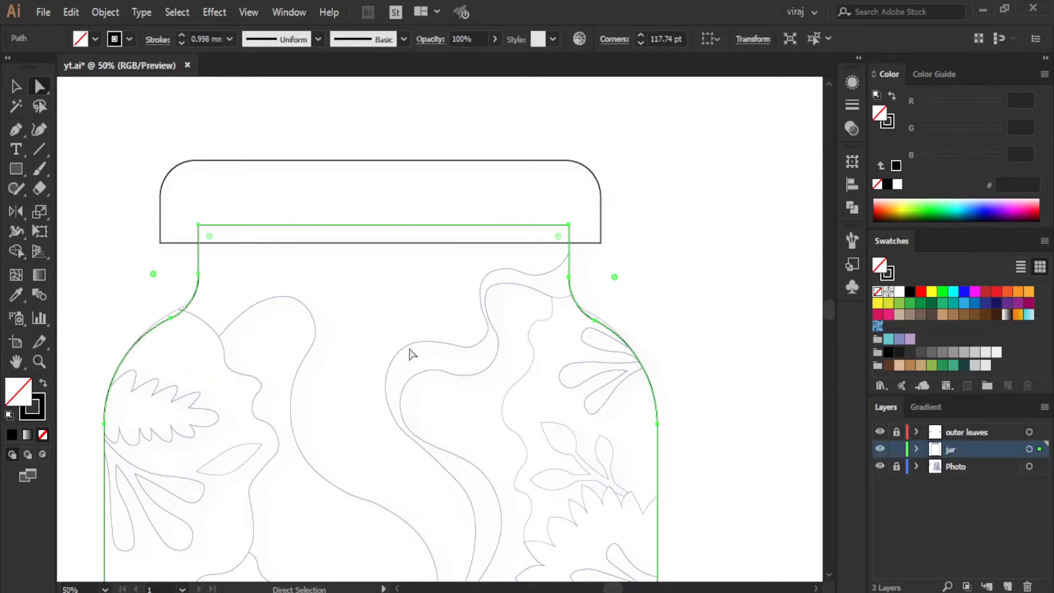
- Merge the strip where the neck overlaps the lid into the lid with the Shape Builder tool
left_click(17, 86)
left_click(141, 132)
left_click(169, 174)
left_click_drag(112, 196, 245, 277)
left_click(16, 251)
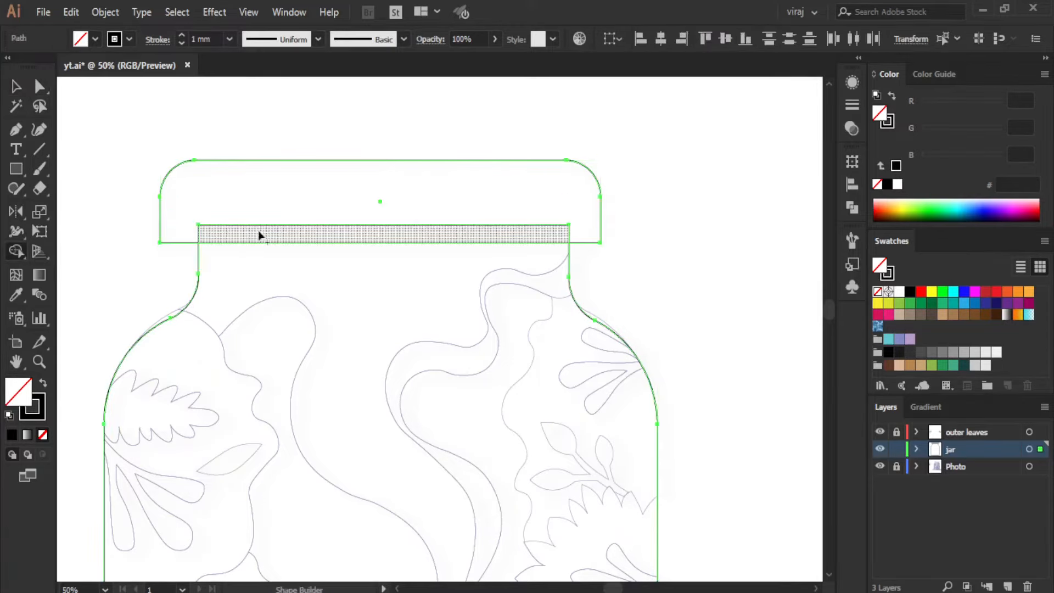
left_click_drag(178, 216, 222, 228)
left_click(17, 86)
left_click(132, 241)
- Draw a large background rectangle enclosing the whole jar and the outer leaves, and widen it slightly on the left
scroll(255, 331, "down", 3)
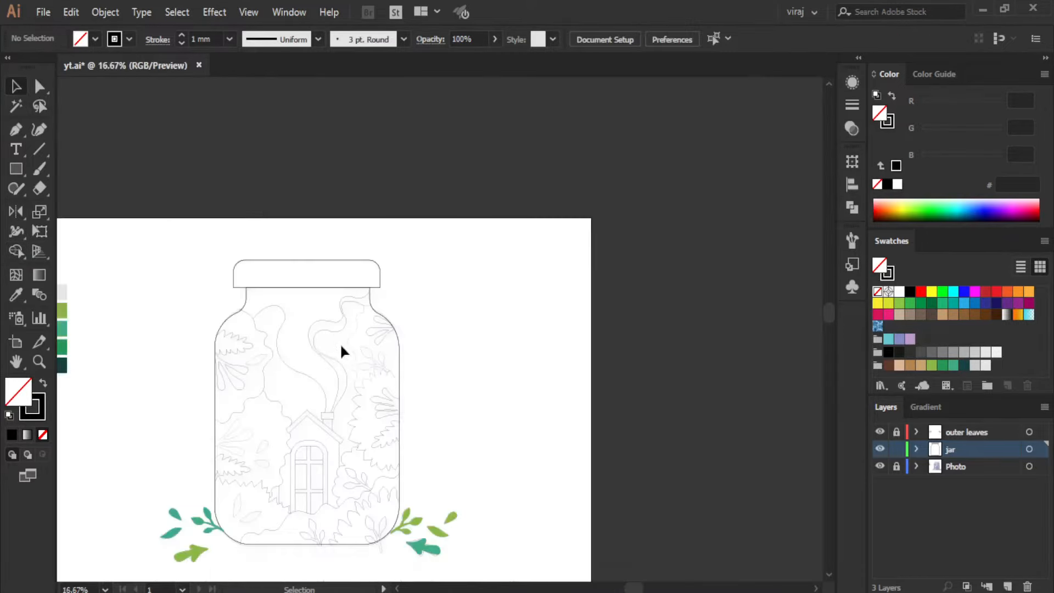
scroll(393, 357, "left", 3)
scroll(447, 373, "down", 2)
left_click(16, 168)
left_click_drag(253, 190, 573, 531)
left_click_drag(254, 358, 247, 358)
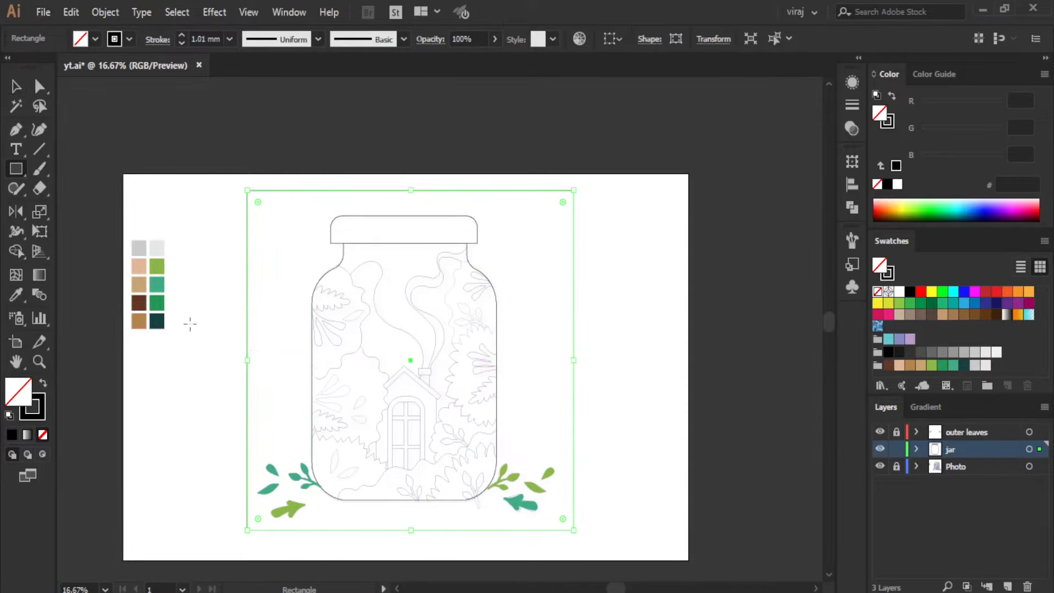
- Separate the jar shape from the background rectangle with Shape Builder and colour the surrounding area with the light grey sample E6E8EA
left_click(16, 86)
left_click_drag(210, 312, 304, 363)
key("shift+m")
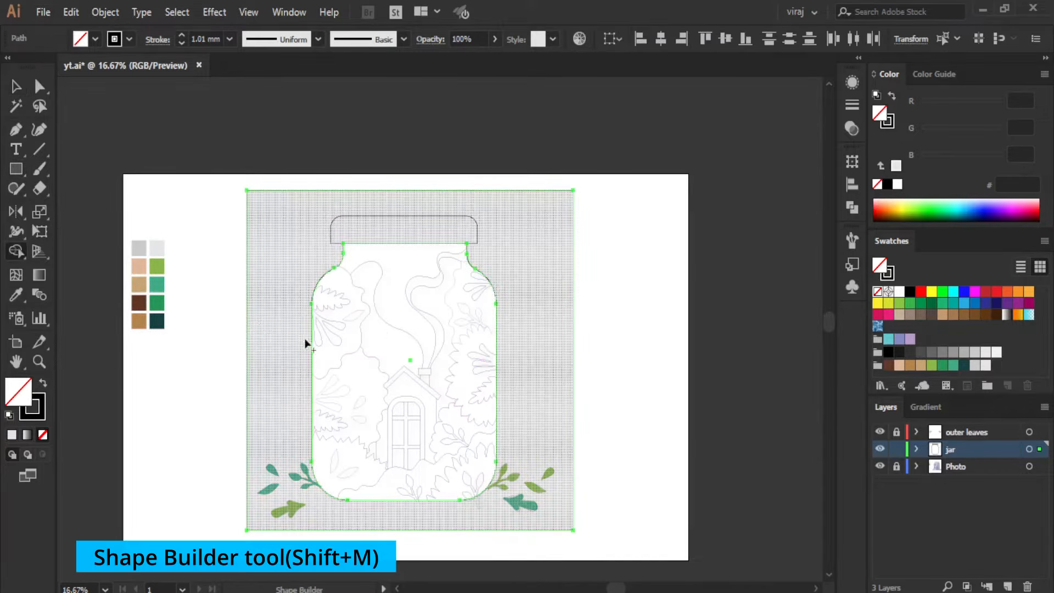
left_click(188, 139)
left_click(248, 335)
left_click(15, 296)
left_click(157, 250)
key("v")
left_click(119, 114)
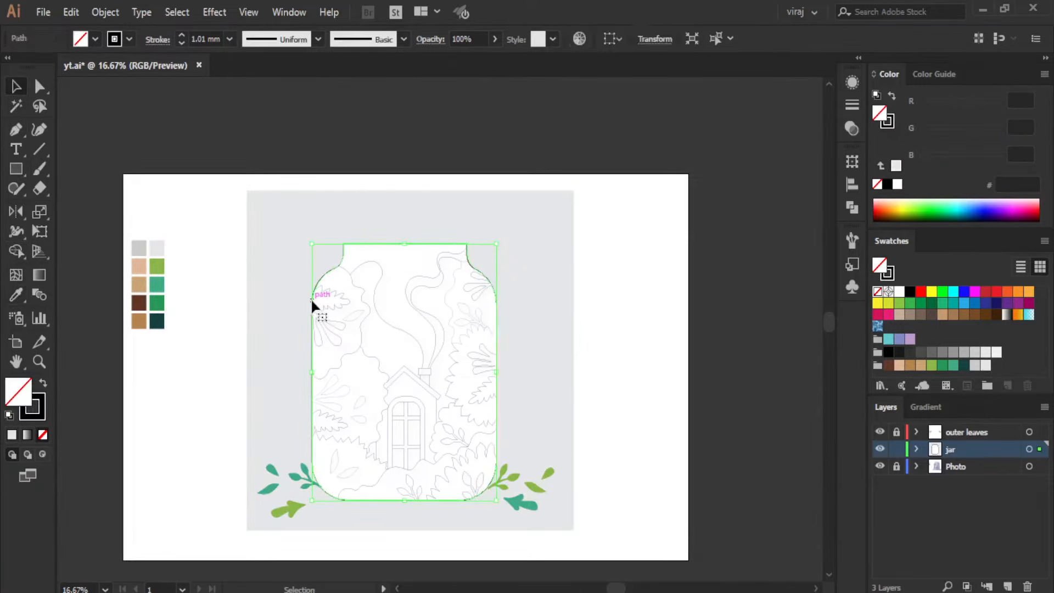
- Arrange the grey background behind the lid and fill the lid with white
right_click(433, 220)
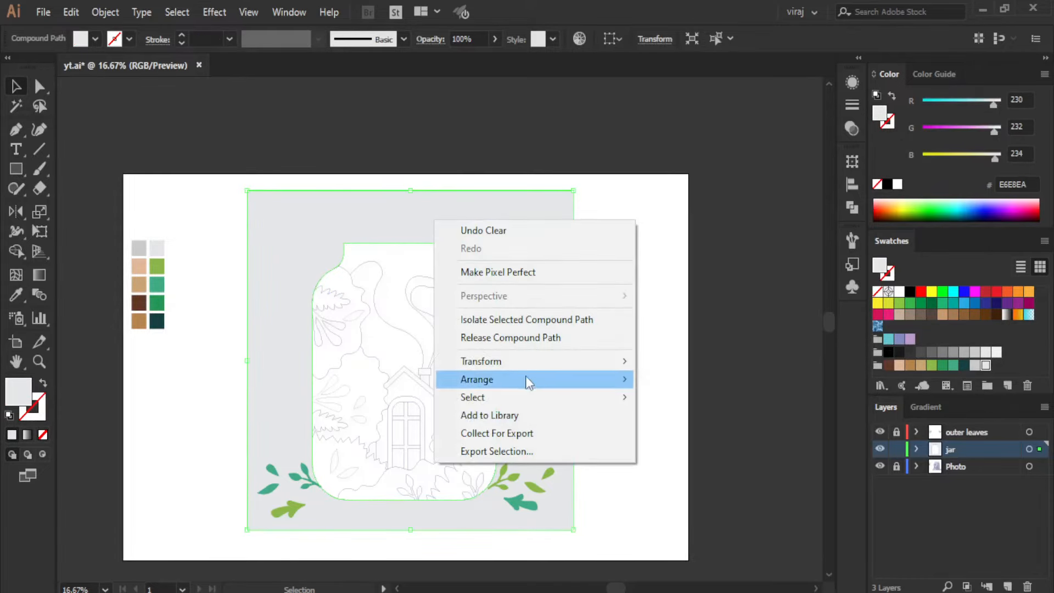
left_click(682, 409)
left_click(649, 284)
left_click(430, 225)
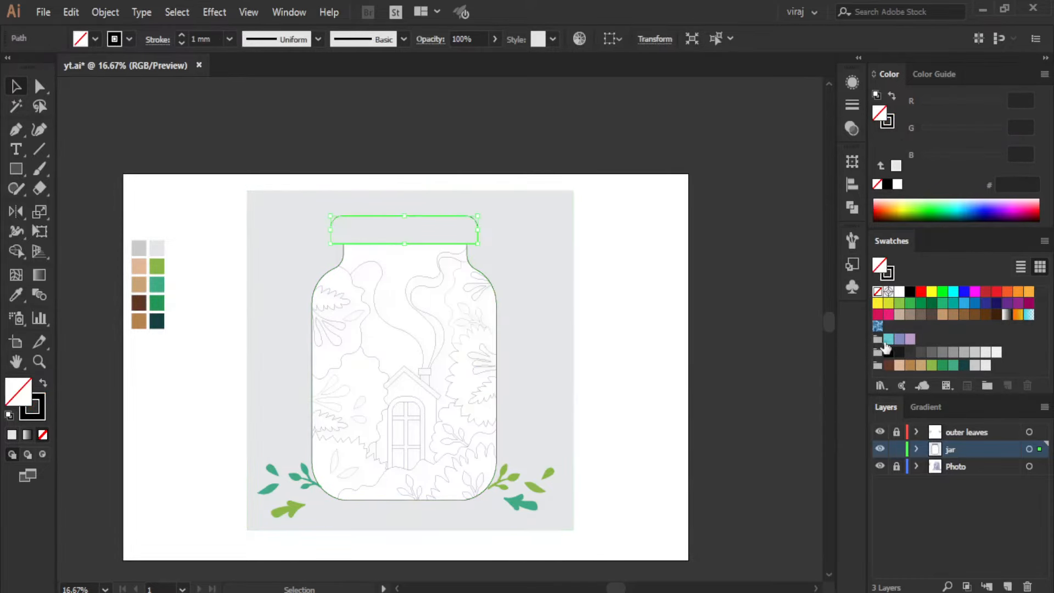
left_click(899, 290)
left_click(532, 264)
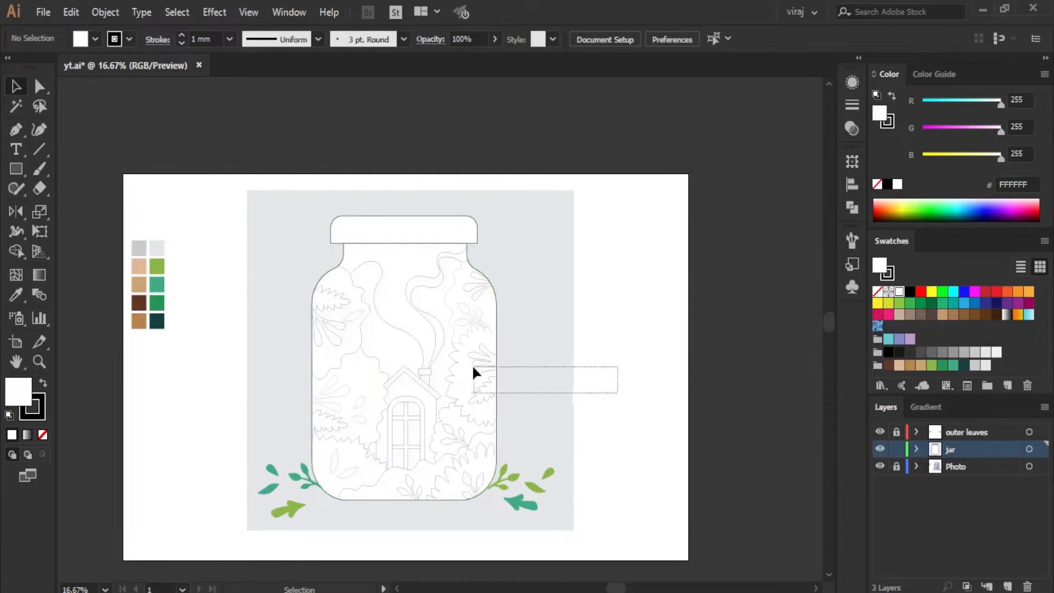
- Remove the stroke from the jar body outline and the grey background
left_click_drag(474, 367, 474, 367)
left_click(95, 39)
left_click(10, 67)
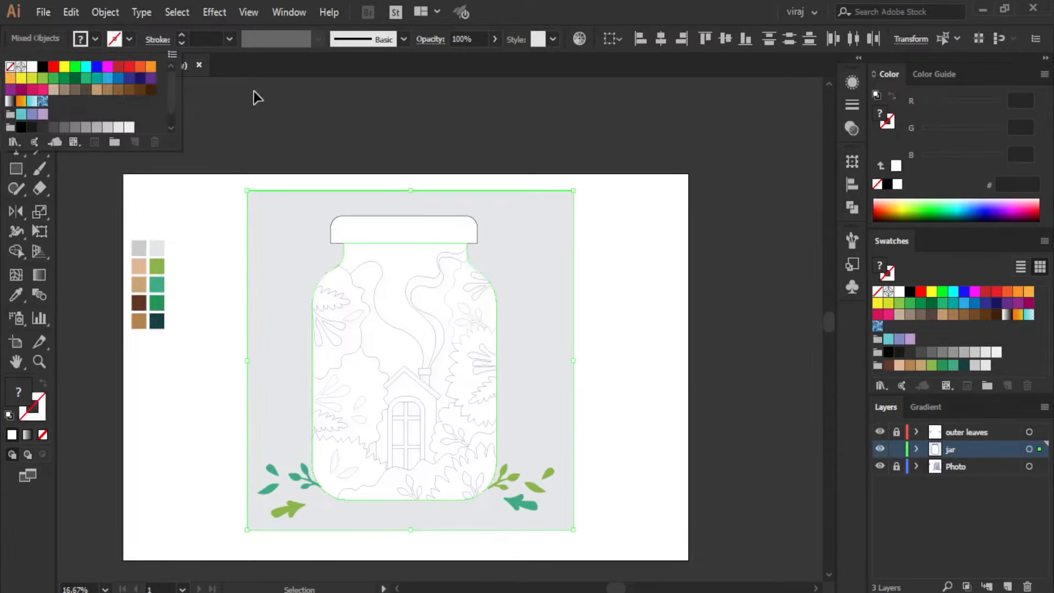
left_click(313, 159)
- Lock the jar layer and create a new layer directly above the Photo layer
key("ctrl+equal")
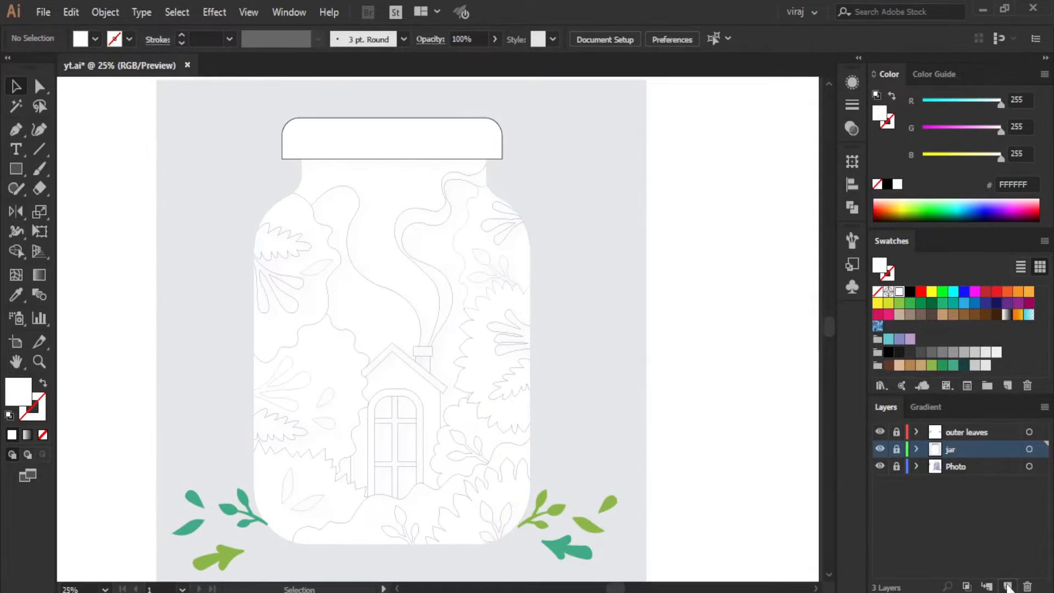
left_click(955, 466)
left_click(1007, 587)
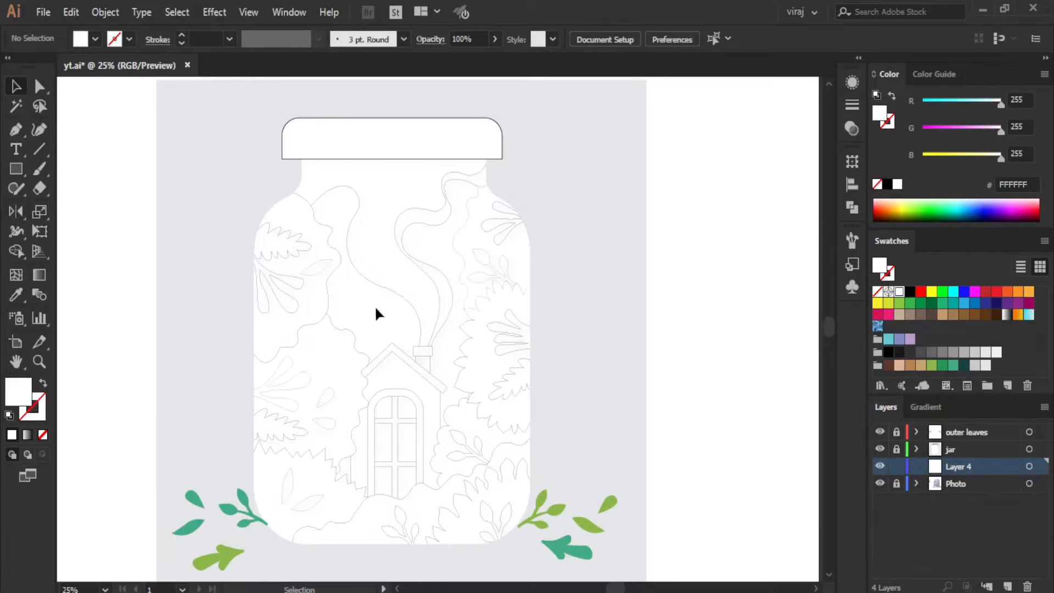
- Set up the Curvature tool with no fill and a 1 mm black stroke
scroll(262, 326, "up", 3)
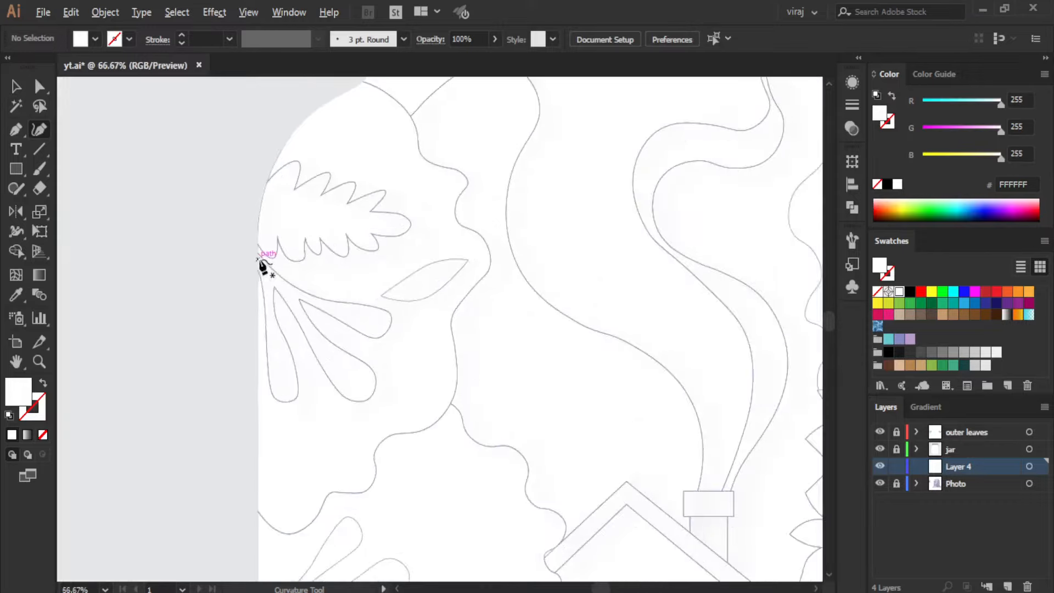
left_click(95, 39)
left_click(9, 67)
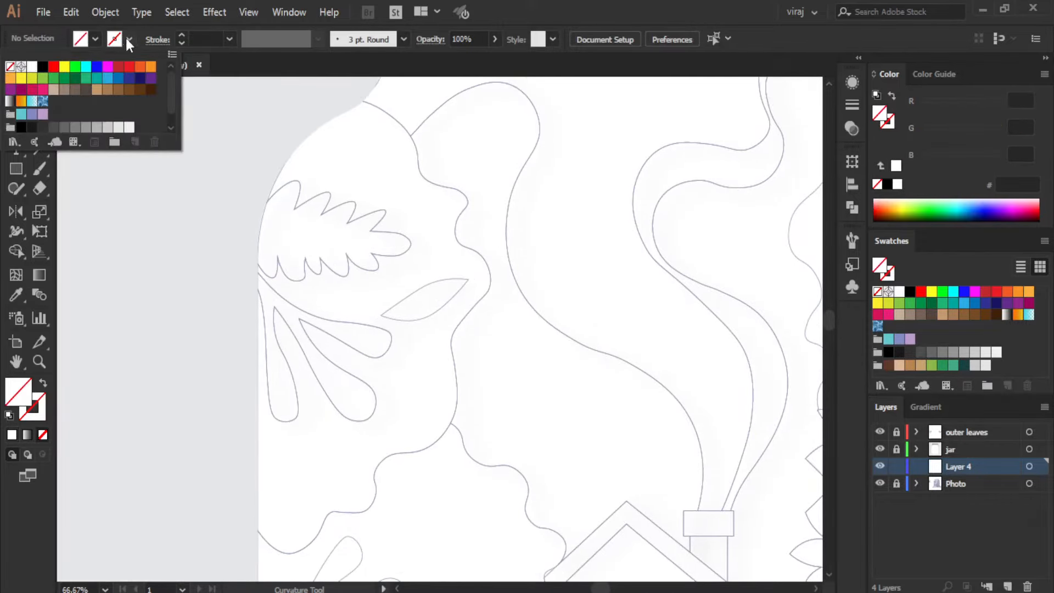
left_click(129, 39)
left_click(43, 66)
left_click(229, 38)
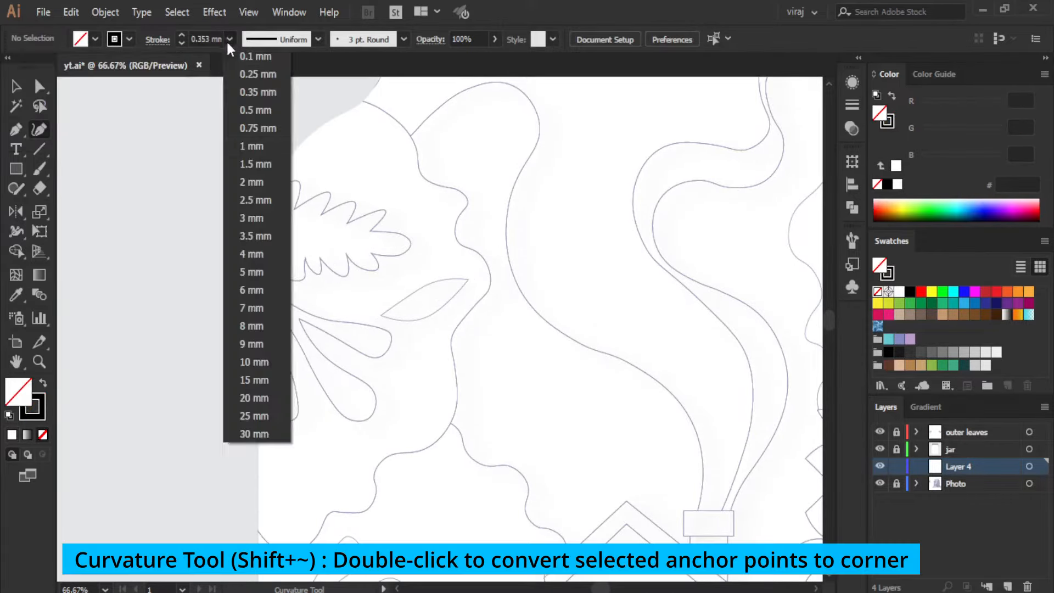
left_click(252, 144)
- Trace the upper serrated edge of the upper-left leaf with the Curvature tool, out to its rounded tip
left_click(256, 208)
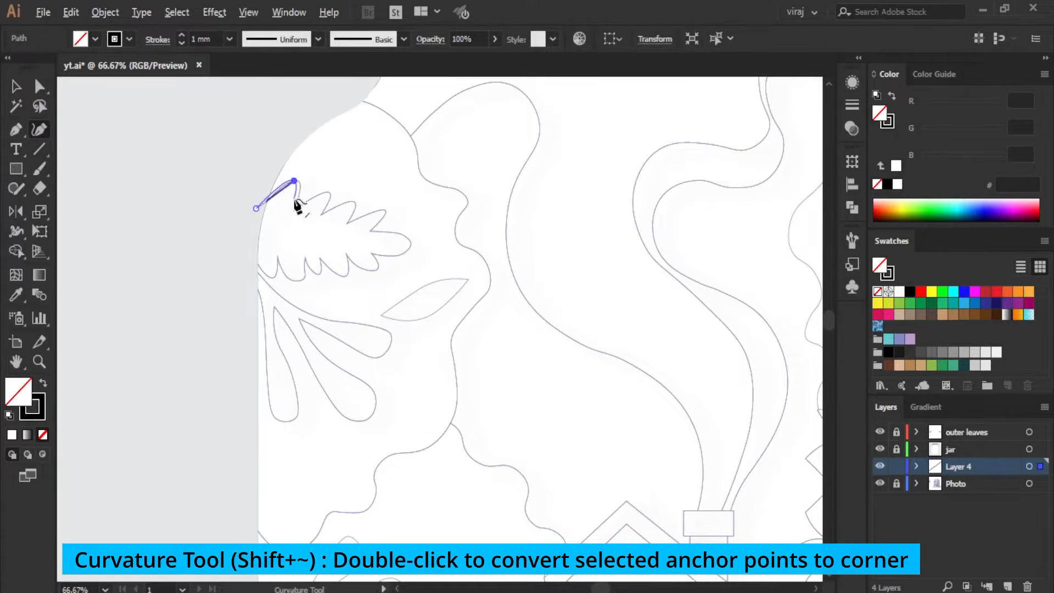
scroll(297, 206, "up", 2)
left_click(295, 223)
left_click(370, 183)
left_click(355, 235)
left_click(412, 253)
double_click(466, 271)
left_click(545, 283)
left_click(557, 301)
left_click(523, 326)
- Trace the leaf's lower serrated edge back past the jar's side and close the path
left_click(469, 322)
double_click(412, 322)
left_click(446, 354)
left_click(415, 368)
double_click(352, 330)
left_click(392, 368)
left_click(351, 368)
double_click(320, 331)
left_click(318, 376)
left_click(278, 374)
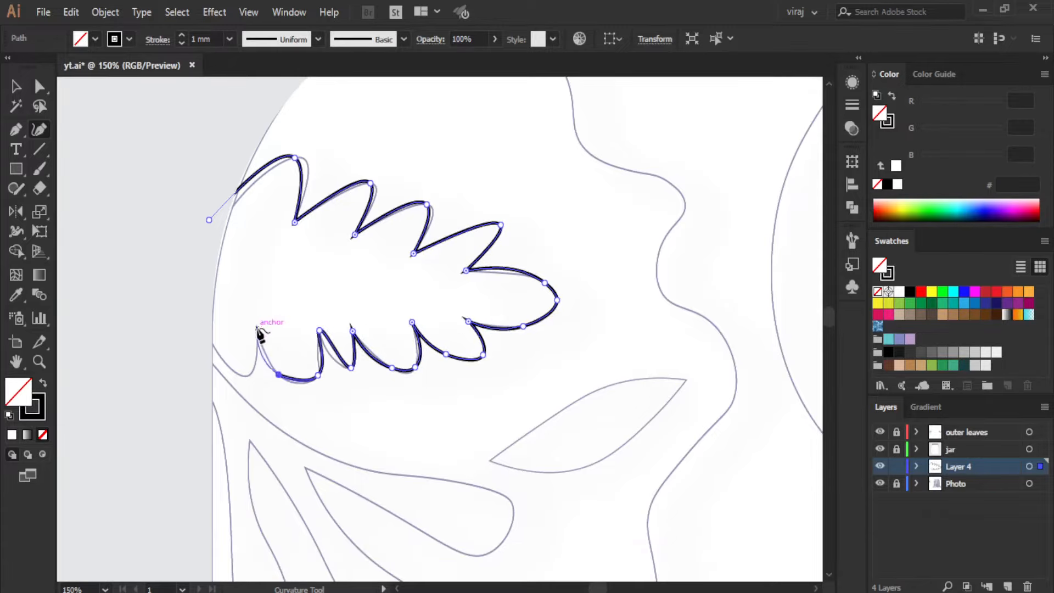
left_click(249, 376)
left_click(207, 335)
left_click_drag(208, 220, 209, 232)
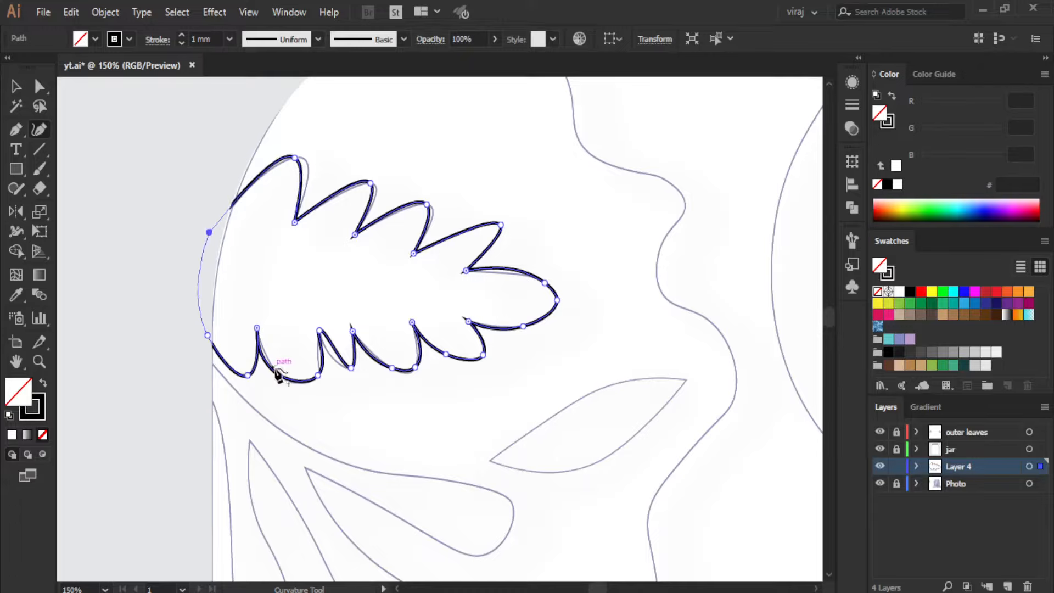
- Refine the serrated leaf's outline by adjusting its anchor points to the sketch
scroll(273, 373, "up", 2)
left_click(262, 340)
left_click_drag(405, 325, 390, 336)
double_click(368, 287)
- Trace the stem and upper petal of the three-petal sprig below the serrated leaf with the Curvature tool
scroll(461, 284, "down", 2)
scroll(475, 320, "down", 3)
left_click(349, 208)
left_click(442, 264)
left_click(553, 281)
left_click(595, 293)
left_click(607, 302)
left_click(587, 348)
left_click(541, 344)
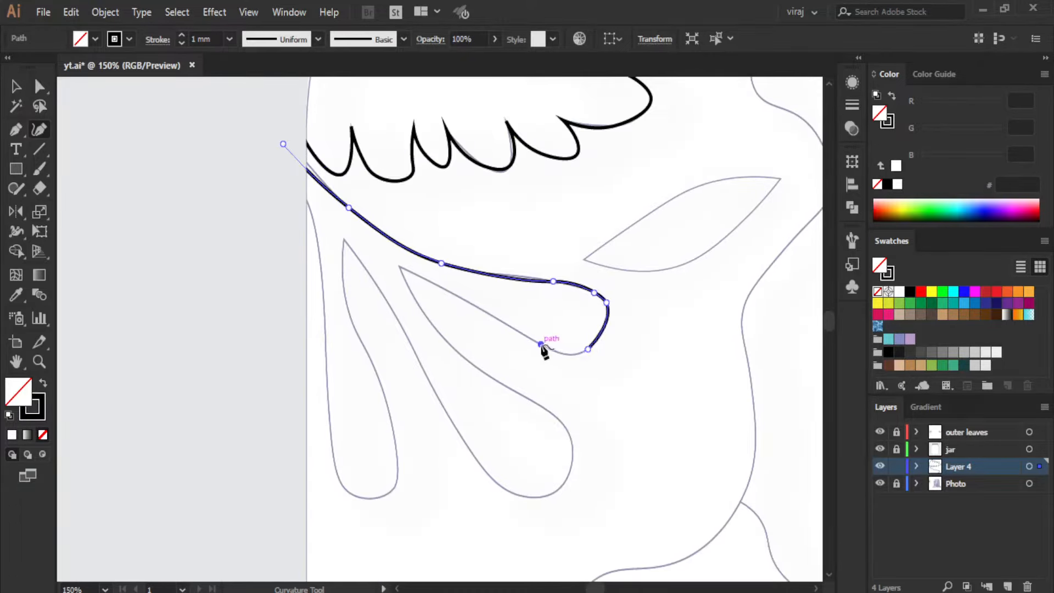
left_click(398, 266)
- Continue the sprig's outline around its middle petal to the corner beside the lowest petal
left_click(431, 323)
left_click(534, 402)
left_click(573, 445)
left_click(558, 489)
left_click(475, 459)
left_click(404, 330)
left_click(344, 239)
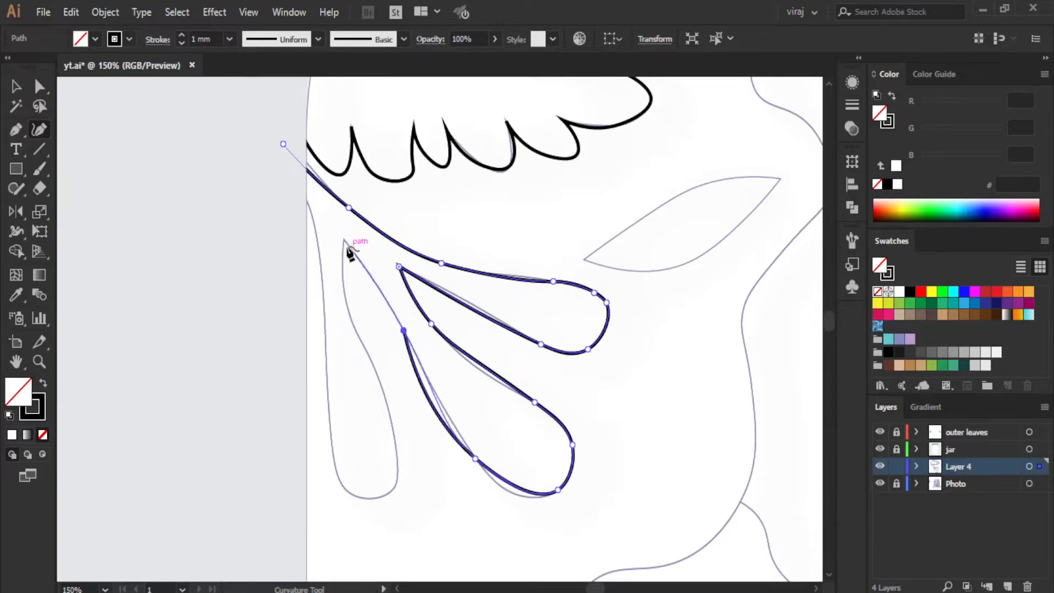
- Trace the sprig's lowest petal and close the path beyond the jar's edge
left_click(353, 322)
left_click(382, 390)
left_click(397, 466)
left_click(377, 498)
left_click(331, 431)
left_click(322, 277)
left_click(288, 164)
left_click(278, 156)
left_click(283, 144)
- Move and add anchor points on the three petals so the sprig's curves follow the sketch
left_click_drag(357, 481, 344, 487)
left_click_drag(396, 466, 398, 475)
left_click(510, 496)
left_click(478, 367)
left_click(468, 302)
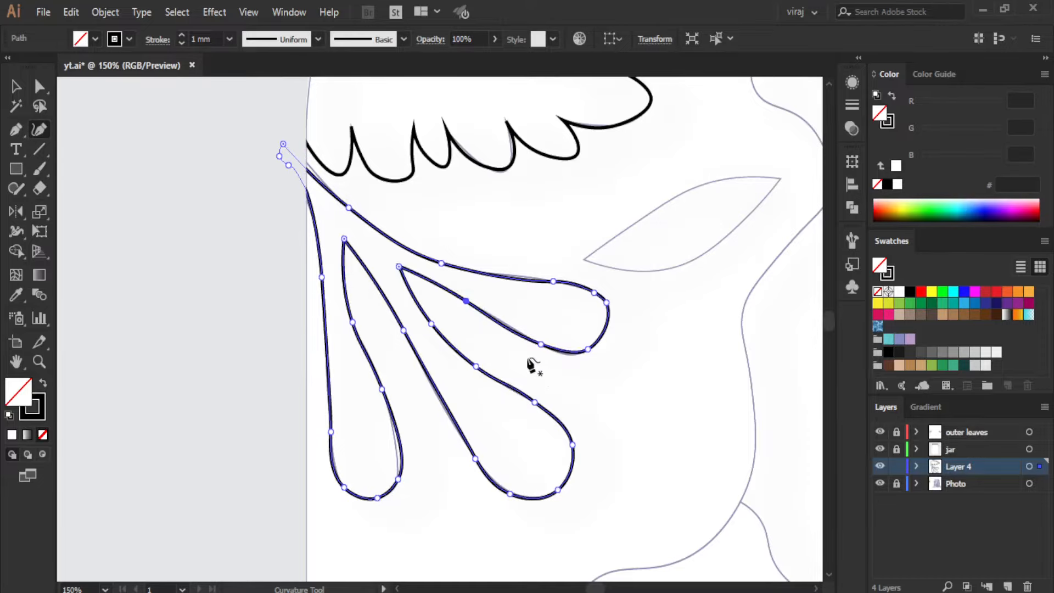
- Trace the small pointed leaf beside the sprig as a closed path and adjust its upper curve
key("ctrl+minus")
left_click(424, 362, "alt")
left_click(554, 309, "alt")
left_click(496, 362)
left_click(424, 362)
left_click(455, 336)
mouse_move(490, 334)
left_mouse_down()
mouse_move(505, 311)
mouse_move(526, 340)
left_mouse_up()
left_click_drag(455, 335, 458, 338)
- Duplicate the serrated leaf onto the matching lower-left sketched leaf, scale it down slightly and nudge it into place
scroll(490, 409, "down", 2)
scroll(486, 417, "down", 5)
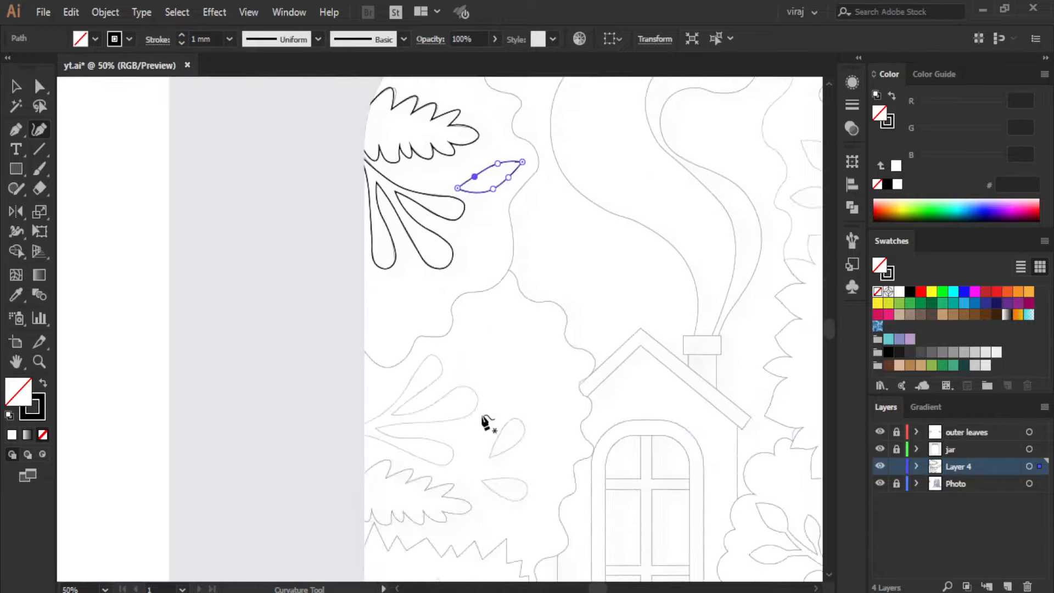
left_click(17, 87)
left_click(363, 202)
left_click_drag(423, 162, 419, 523)
left_click_drag(409, 460, 408, 467)
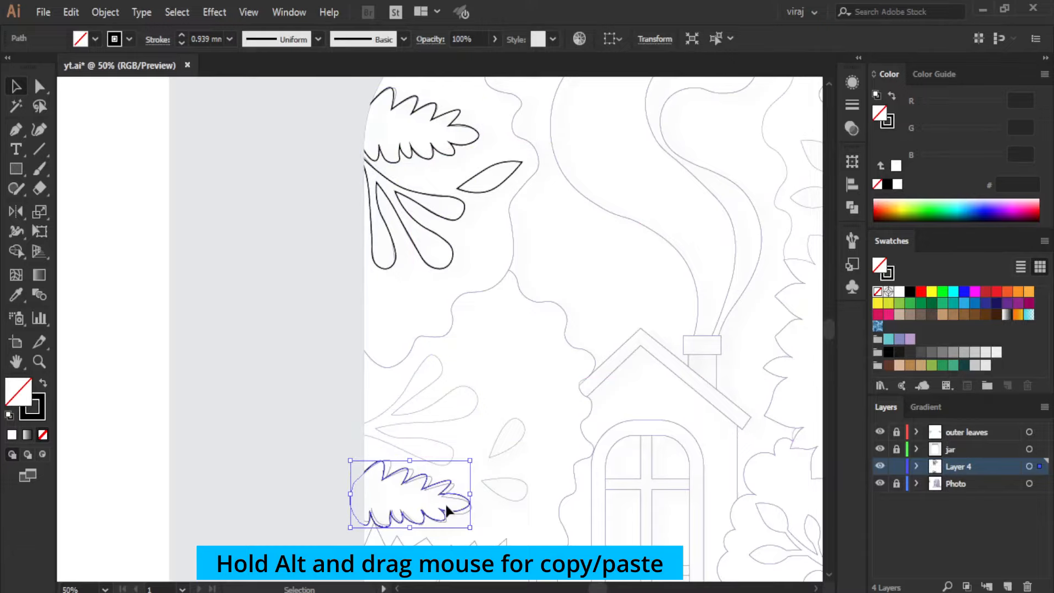
key("Right")
key("Right")
key("Down")
key("Down")
- Duplicate the three-petal sprig onto the lower sketched sprig and rotate it to match
left_click(437, 256)
left_click_drag(437, 260, 437, 468)
left_click_drag(473, 355, 402, 295)
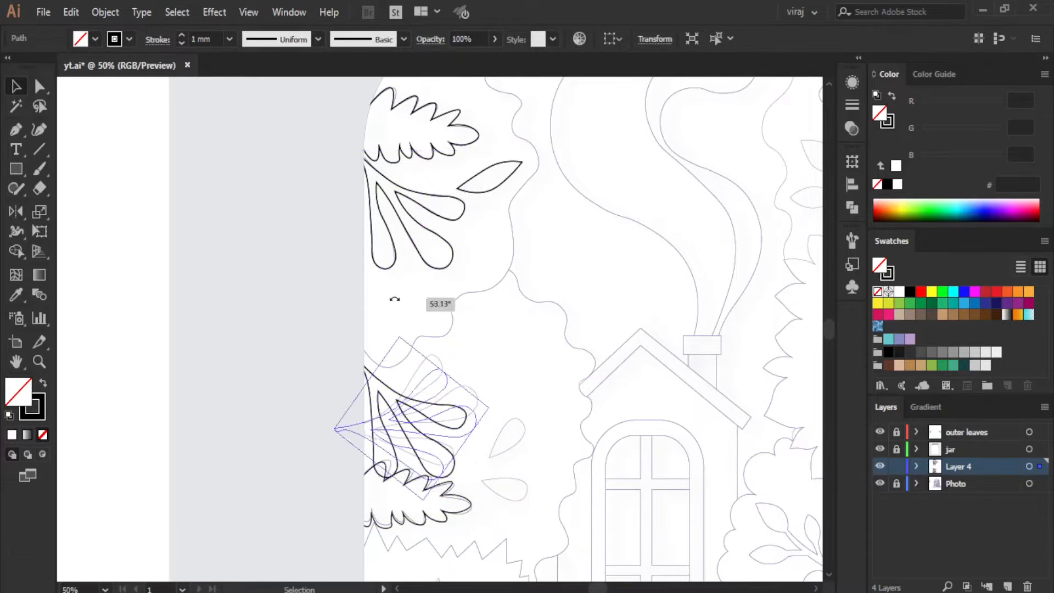
left_click_drag(431, 414, 431, 407)
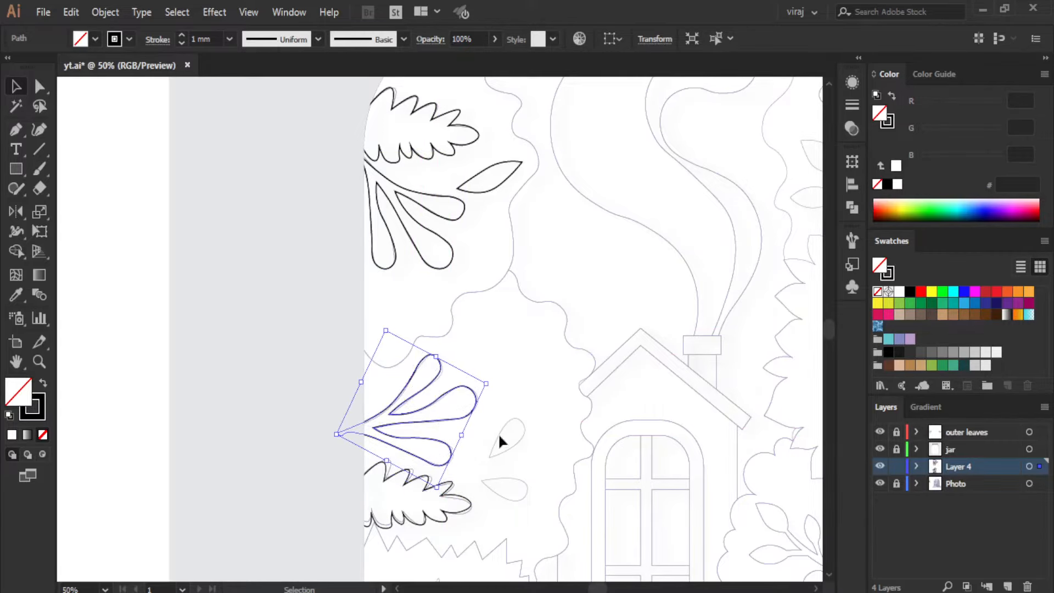
- Trace the upright pointed leaf in the jar's lower-left area as a closed curved path and adjust its points to the sketch
left_click(516, 397)
scroll(521, 418, "down", 1)
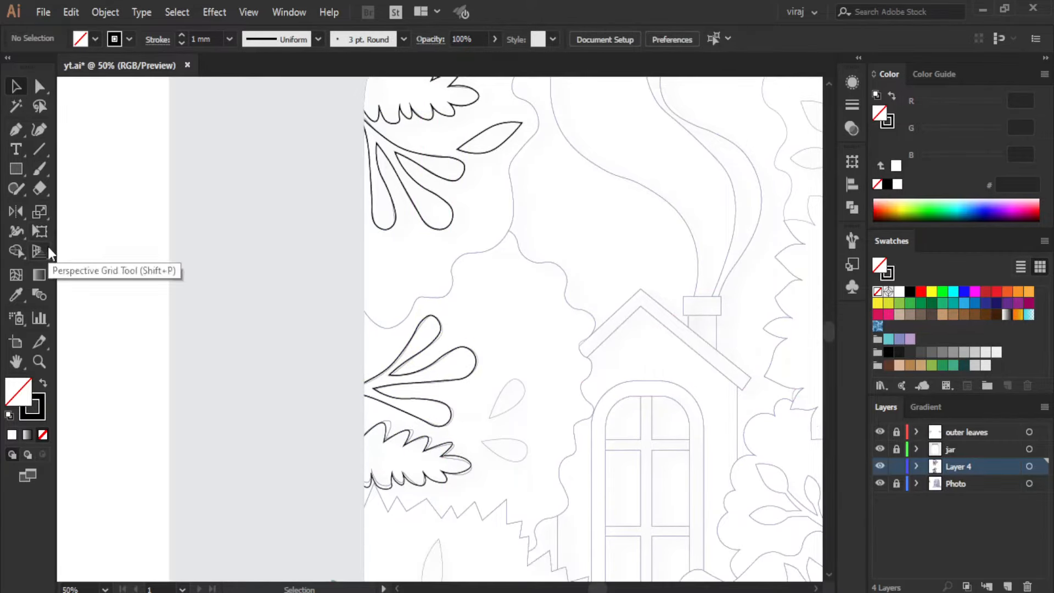
key("space")
left_click_drag(472, 301, 270, 279)
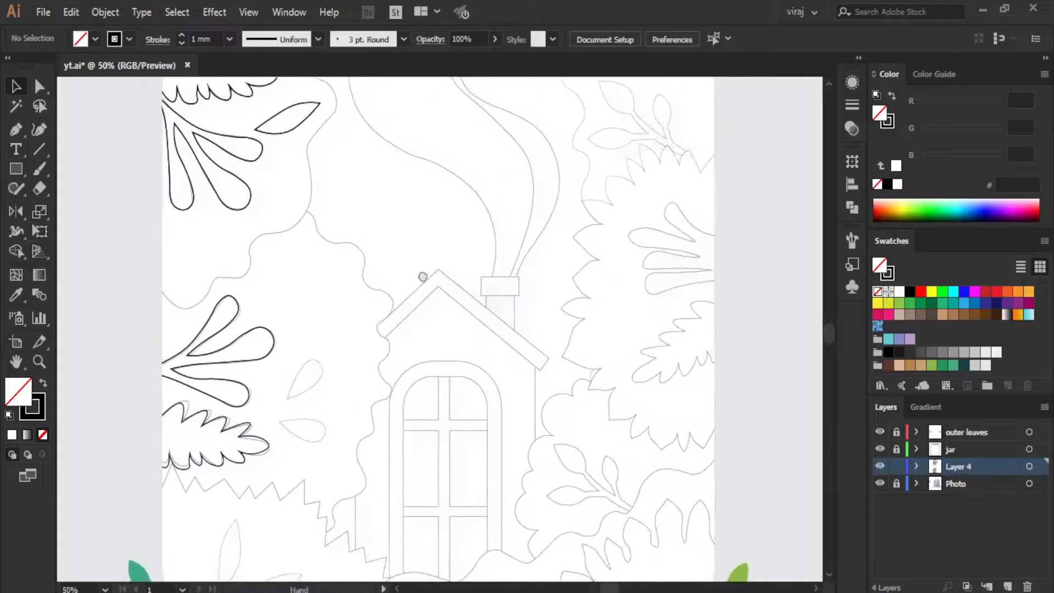
left_click(38, 130)
key("ctrl+equal")
key("ctrl+equal")
key("ctrl+equal")
left_click(176, 463)
left_click(230, 250)
left_click(237, 380)
left_click_drag(207, 343, 184, 338)
left_click_drag(174, 403, 177, 403)
left_click_drag(245, 312, 240, 312)
- Trace the slanted pointed leaf beside the upright one as a closed curved path and deselect it
left_click(233, 496)
left_click(426, 417)
left_click(361, 419)
left_click(287, 456)
left_click(358, 485)
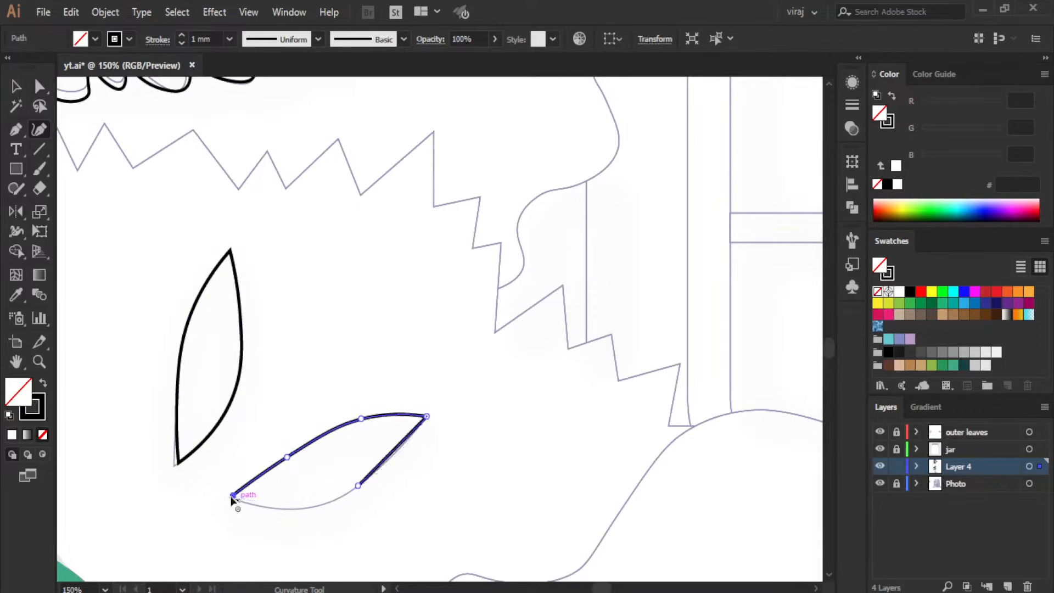
left_click(233, 496)
left_click(394, 453)
scroll(556, 345, "down", 2)
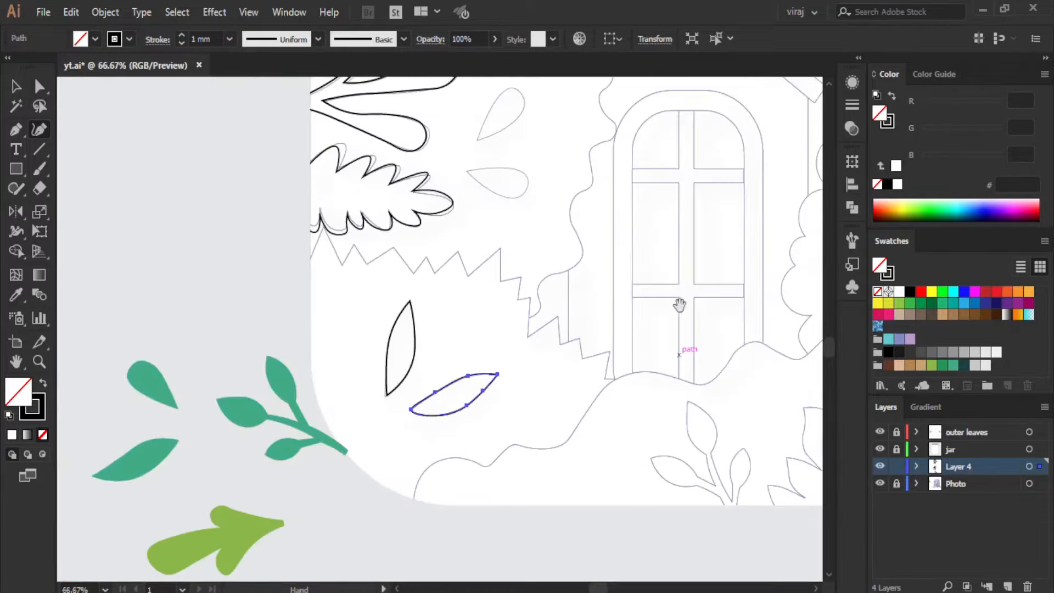
left_click(11, 91)
left_click(640, 294)
- Duplicate the serrated leaf onto the sketched leaf at the jar's right edge and rotate it to match
scroll(664, 288, "down", 1)
left_click_drag(664, 288, 374, 368)
scroll(374, 365, "down", 1)
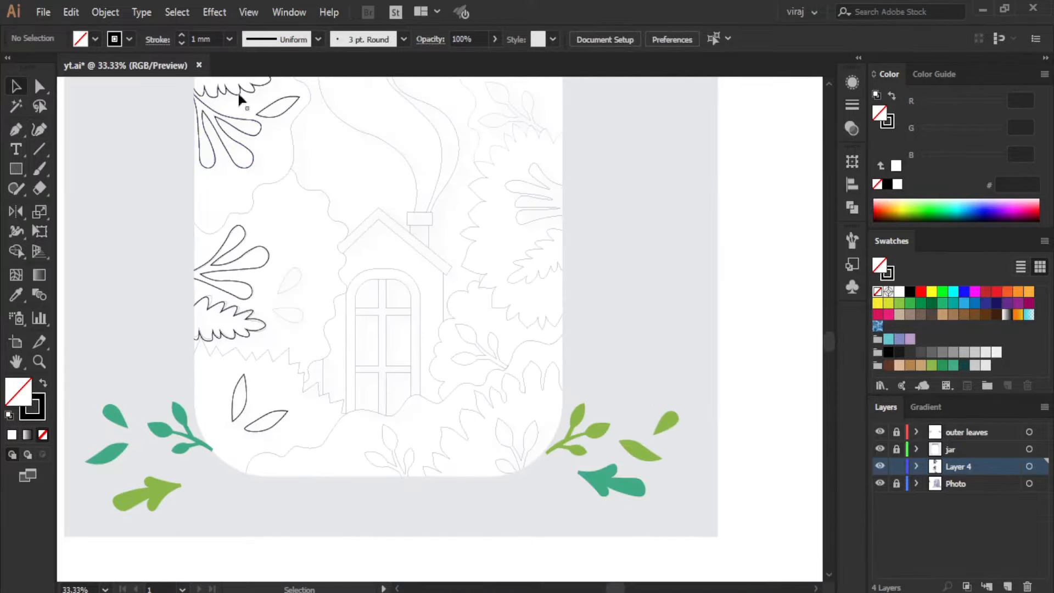
scroll(406, 305, "up", 1)
left_click_drag(238, 133, 579, 296)
left_click_drag(620, 242, 539, 352)
left_click_drag(575, 284, 547, 310)
left_click(578, 300)
- Fine-tune the size, rotation and position of the serrated leaf copy at the jar's right edge
scroll(579, 300, "up", 2)
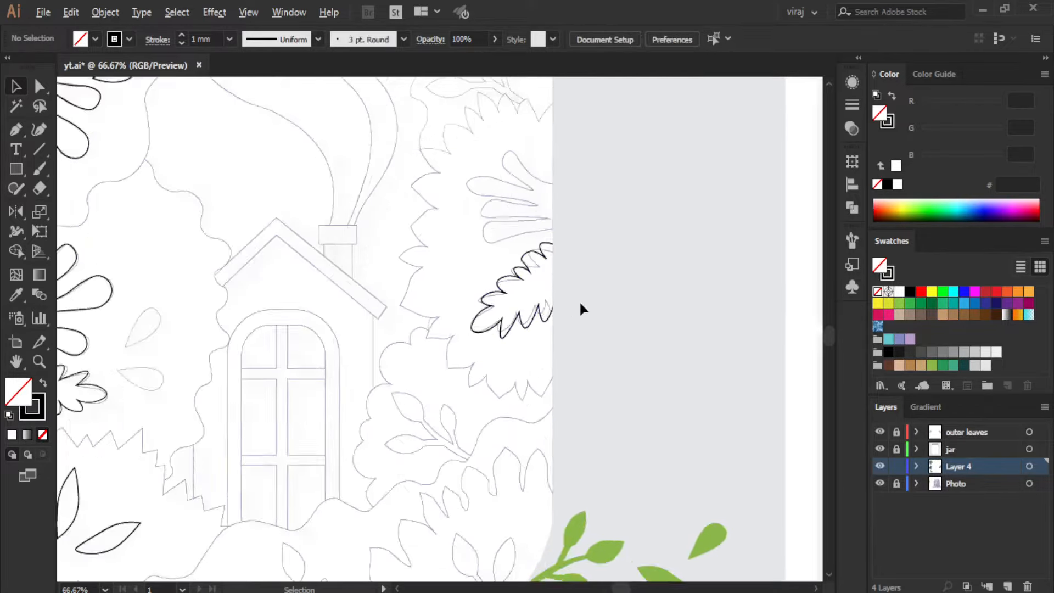
left_click(528, 322)
left_click_drag(600, 284, 523, 328)
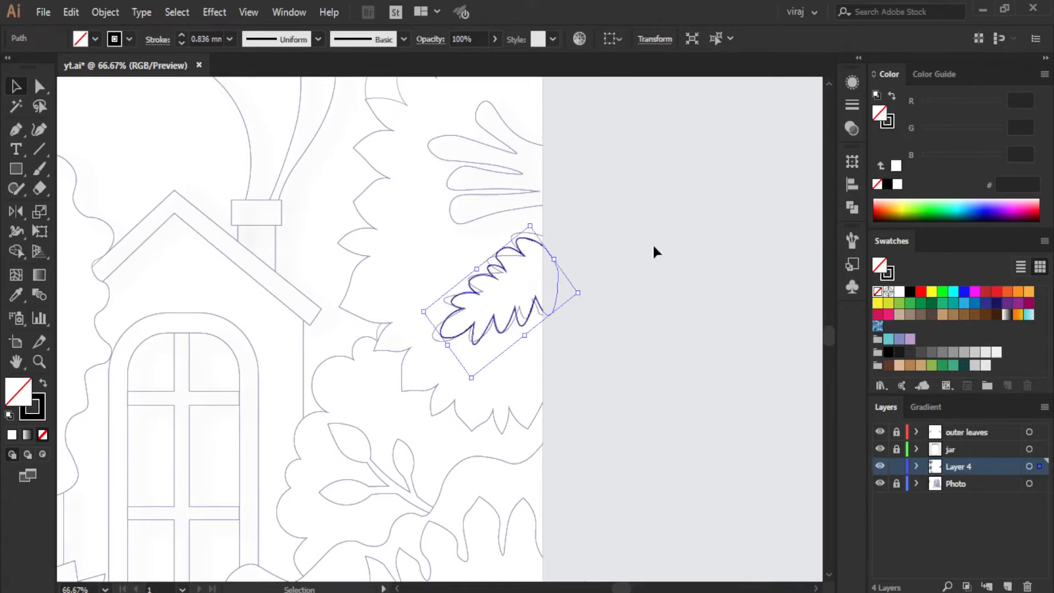
left_click_drag(529, 226, 527, 220)
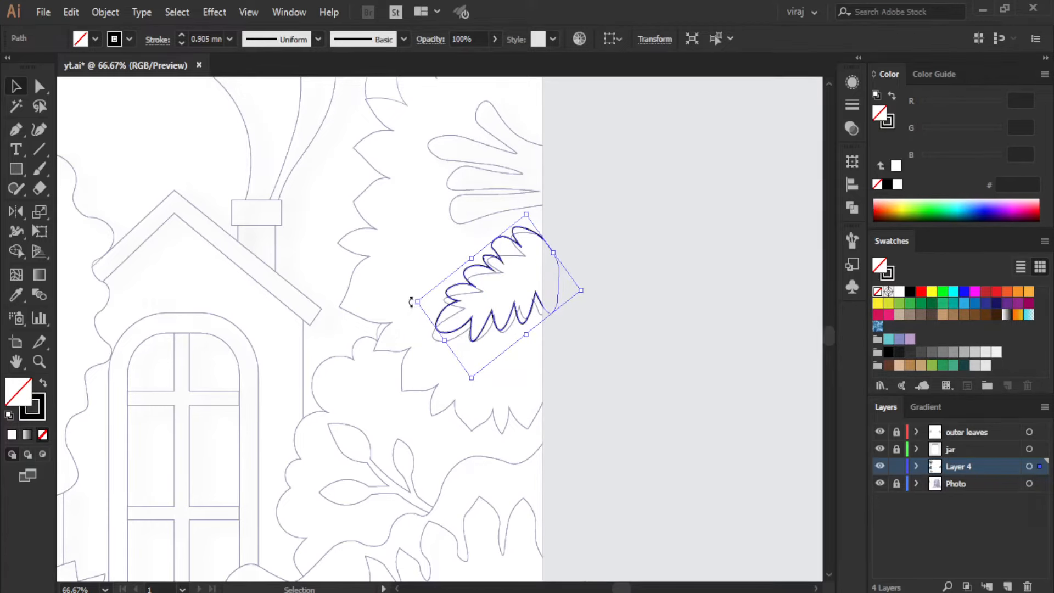
left_click_drag(411, 302, 413, 308)
left_click_drag(537, 308, 532, 310)
left_click(516, 232)
- Trace the lower petals of the sprig above the right-hand serrated leaf with the Curvature tool, starting at the jar's edge
scroll(517, 232, "up", 2)
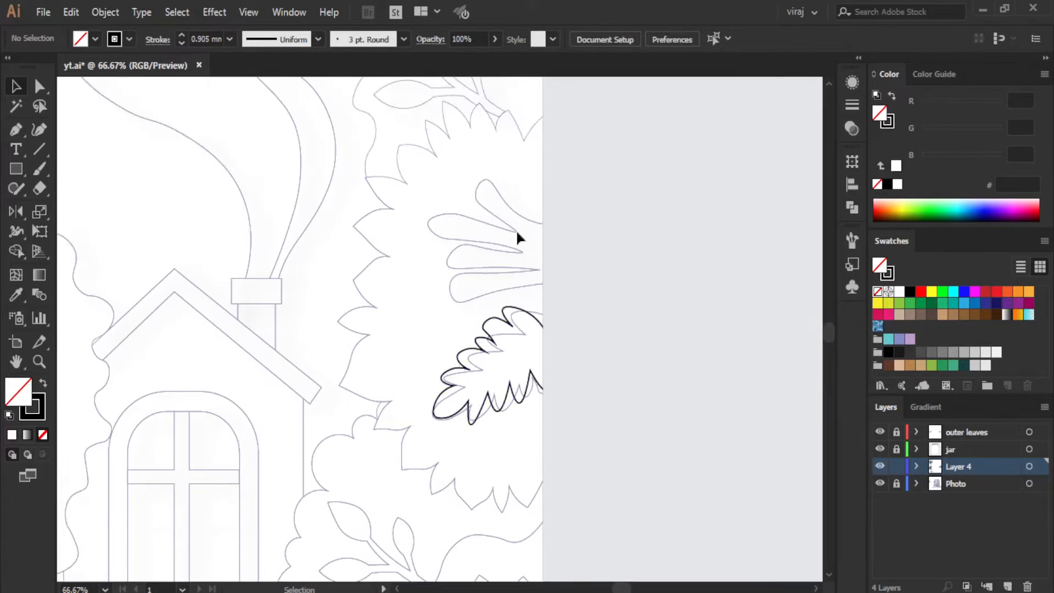
scroll(544, 285, "up", 1)
left_click(537, 281)
left_click(412, 309)
left_click(400, 275)
left_click(530, 259)
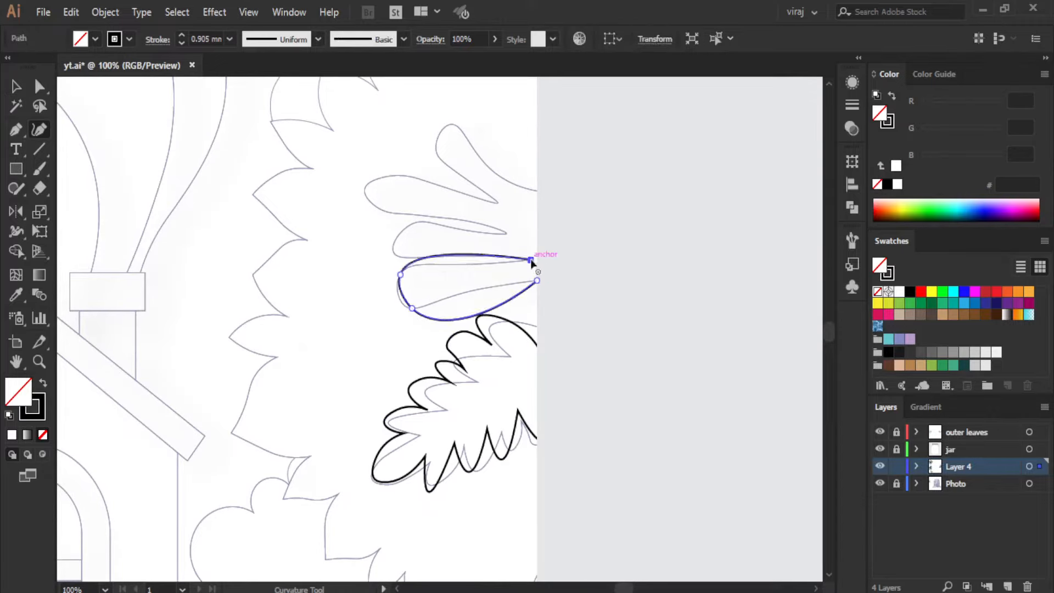
left_click(411, 219)
left_click(468, 230)
double_click(506, 234)
left_click(376, 207)
left_click(364, 189)
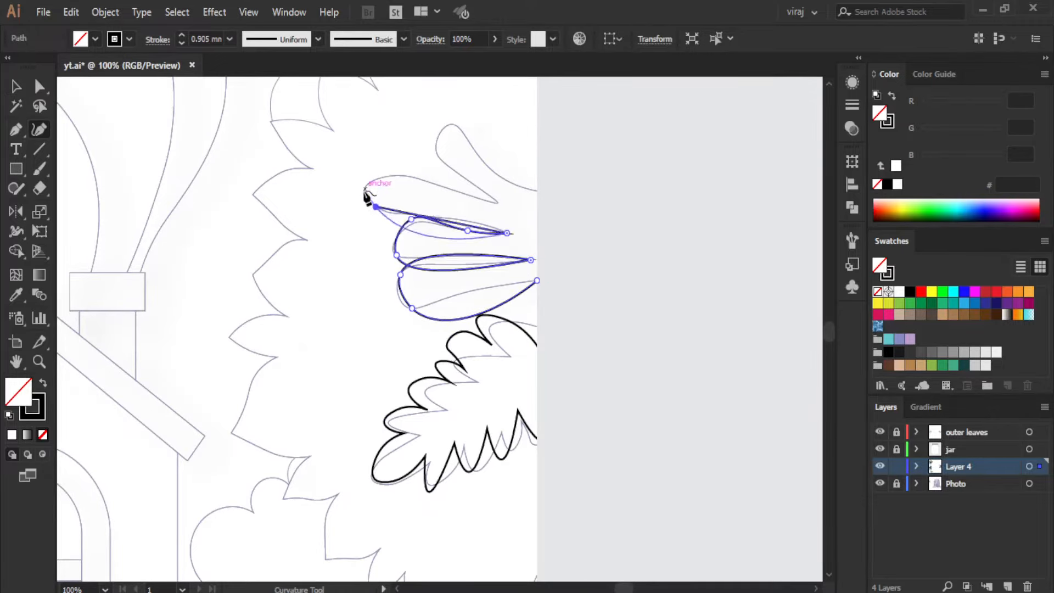
- Bend the traced petals' curves onto the sketch by adding and moving anchor points
left_click_drag(476, 318, 458, 256)
key("ctrl+z")
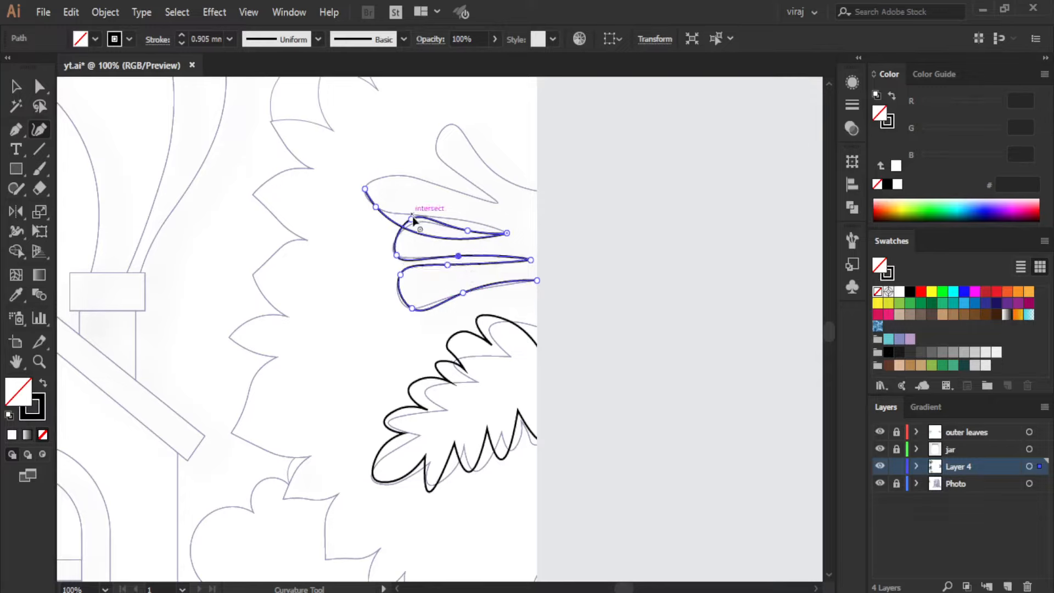
left_click_drag(415, 224, 415, 223)
left_click_drag(452, 238, 448, 219)
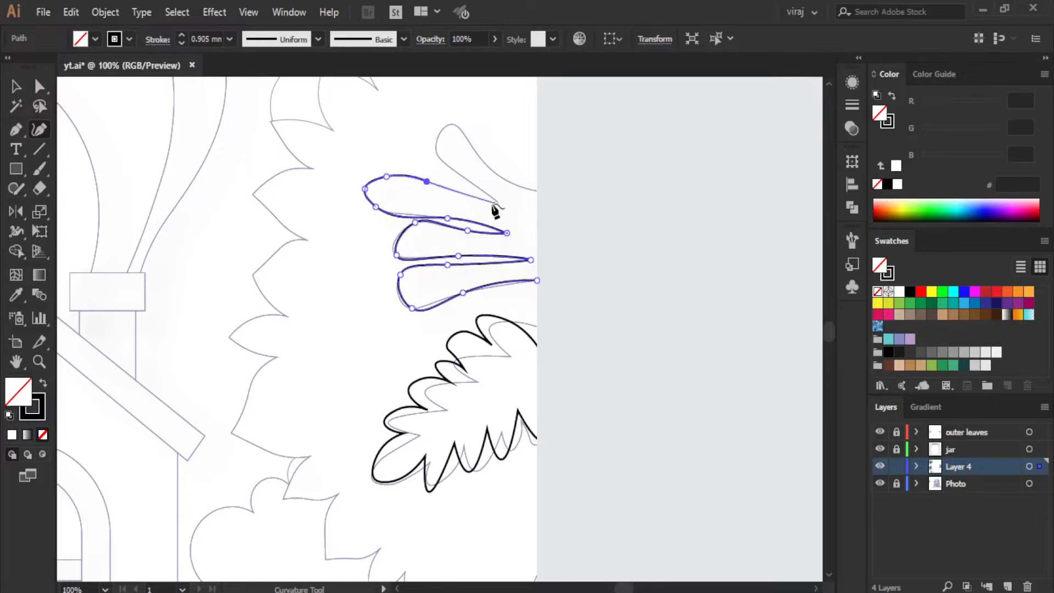
- Trace the sprig's uppermost petal and close the path outside the jar's right edge
left_click(449, 168)
left_click(436, 144)
left_click(451, 124)
left_click(498, 175)
left_click(559, 193)
left_click(566, 254)
left_click(582, 281)
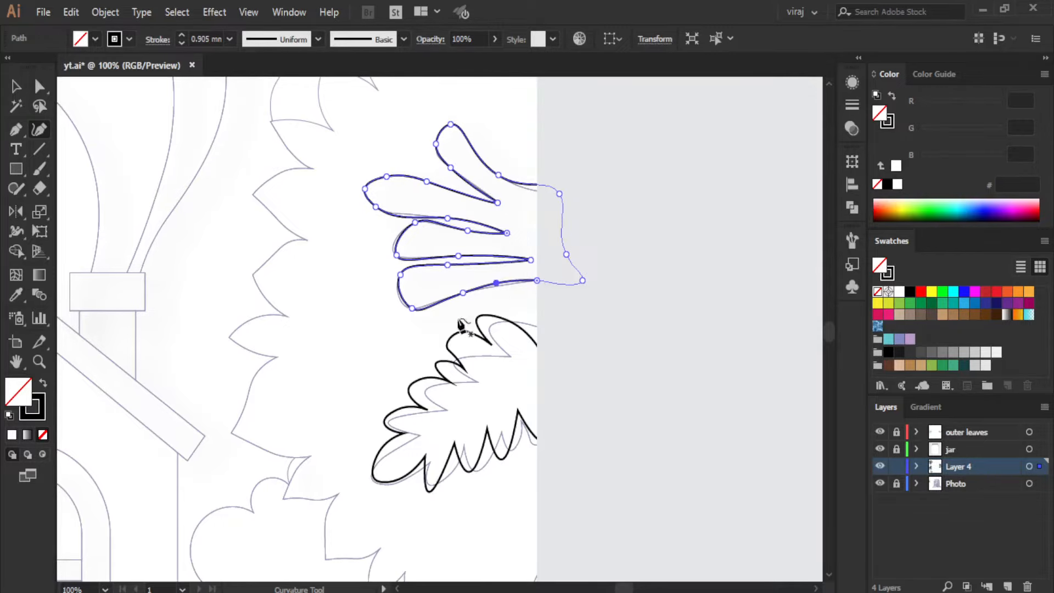
left_click(16, 86)
left_click(505, 362)
scroll(505, 362, "down", 3)
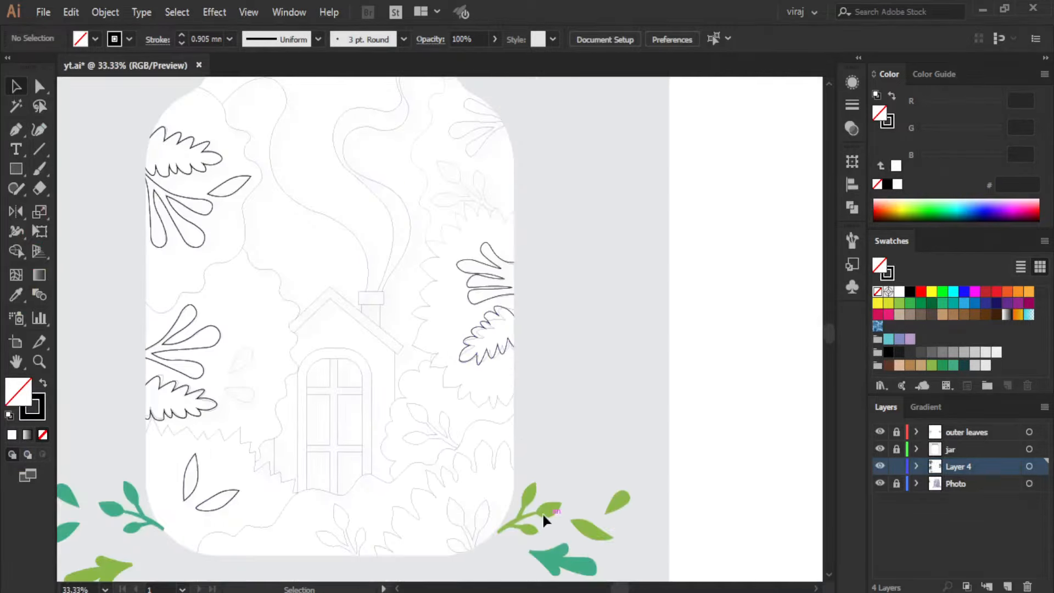
- Duplicate the three-petal sprig onto the sketched sprig at the jar's upper-right shoulder, rotating and scaling it down to fit
scroll(525, 384, "up", 2)
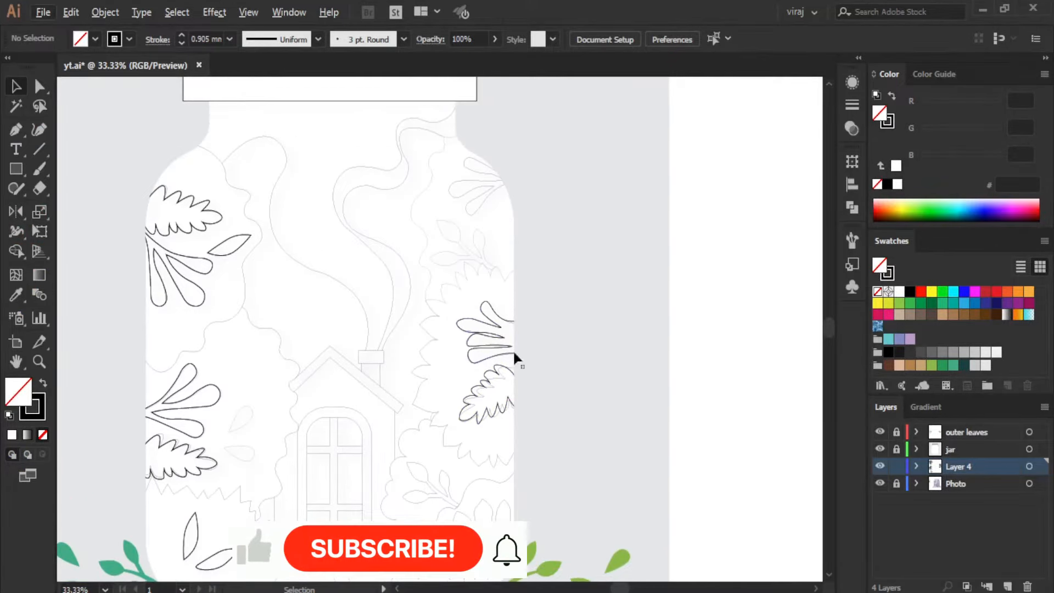
left_click(173, 259)
left_click_drag(173, 259, 493, 167)
left_click_drag(532, 132, 516, 190)
scroll(489, 166, "up", 1)
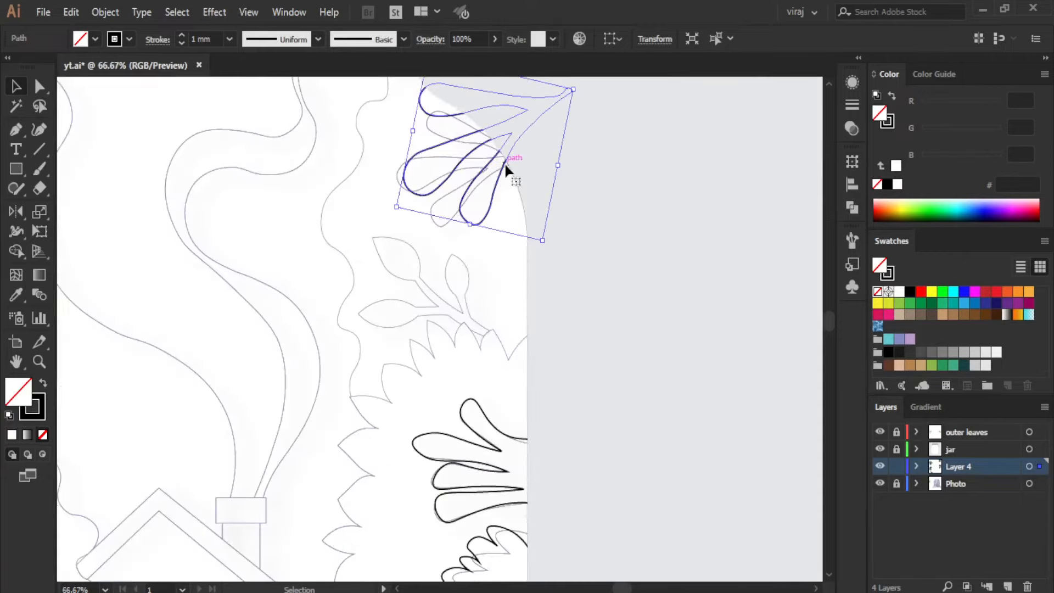
mouse_move(574, 89)
left_mouse_down()
mouse_move(520, 127)
mouse_move(536, 159)
mouse_move(495, 165)
left_mouse_up()
left_click_drag(496, 162, 543, 154)
left_click(593, 188)
scroll(592, 188, "down", 2)
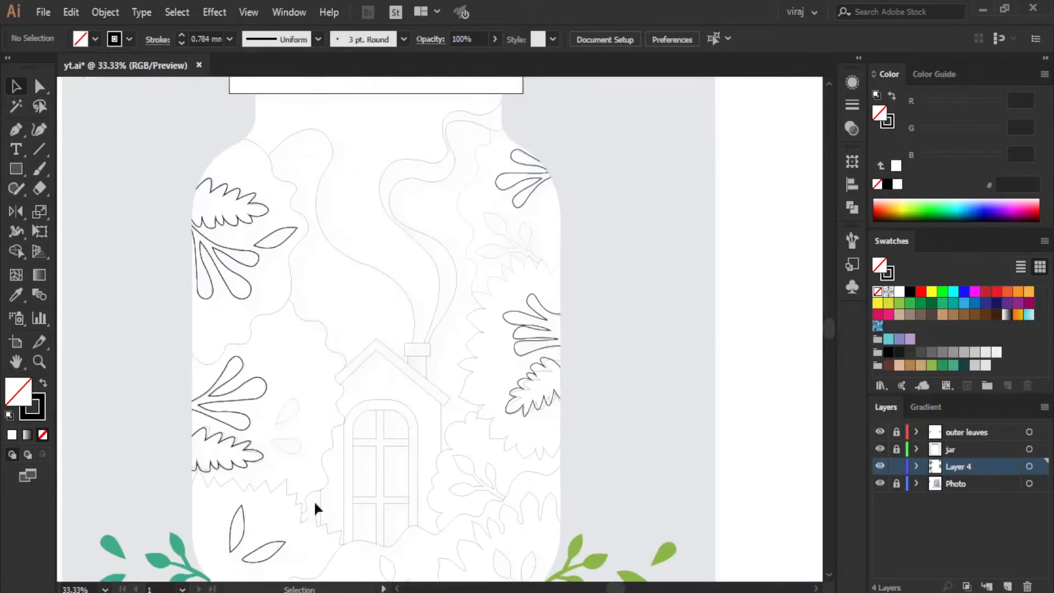
- Duplicate the teal leafy sprig onto the sketched sprig in the jar's lower-right corner, then rotate and enlarge it to match
left_click(156, 559)
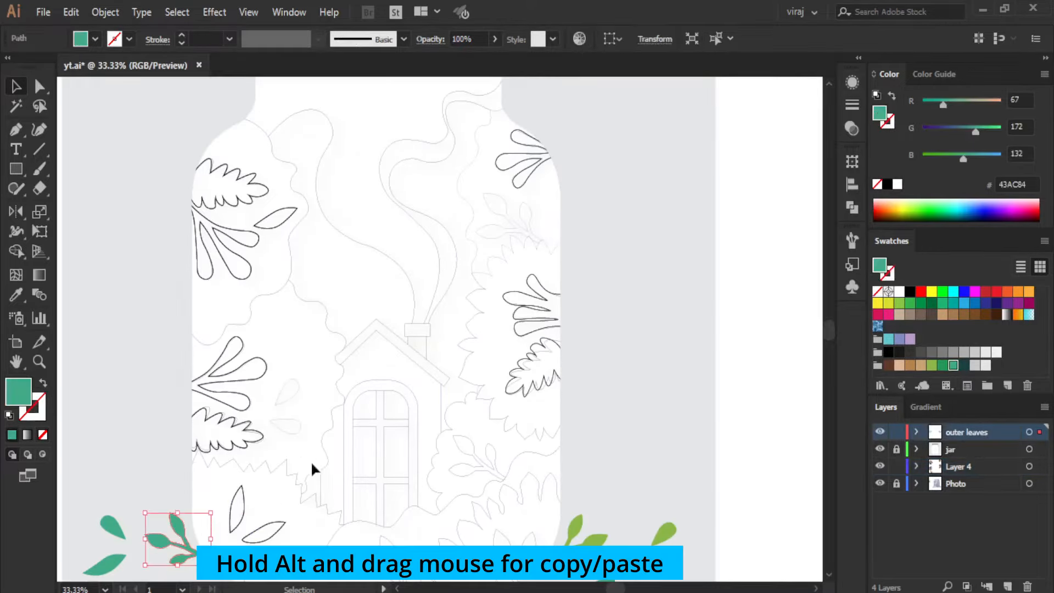
scroll(164, 488, "down", 2)
left_click_drag(158, 489, 476, 522)
left_click_drag(537, 537, 520, 560)
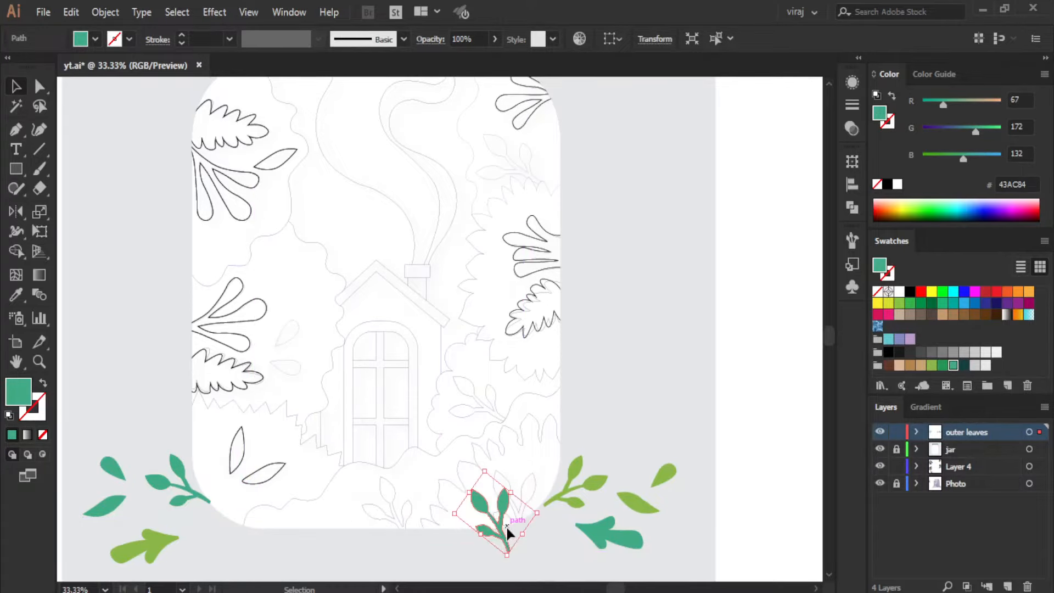
scroll(511, 542, "up", 2)
left_click_drag(489, 526, 554, 478)
left_click_drag(547, 425, 558, 409)
left_click_drag(554, 564, 544, 566)
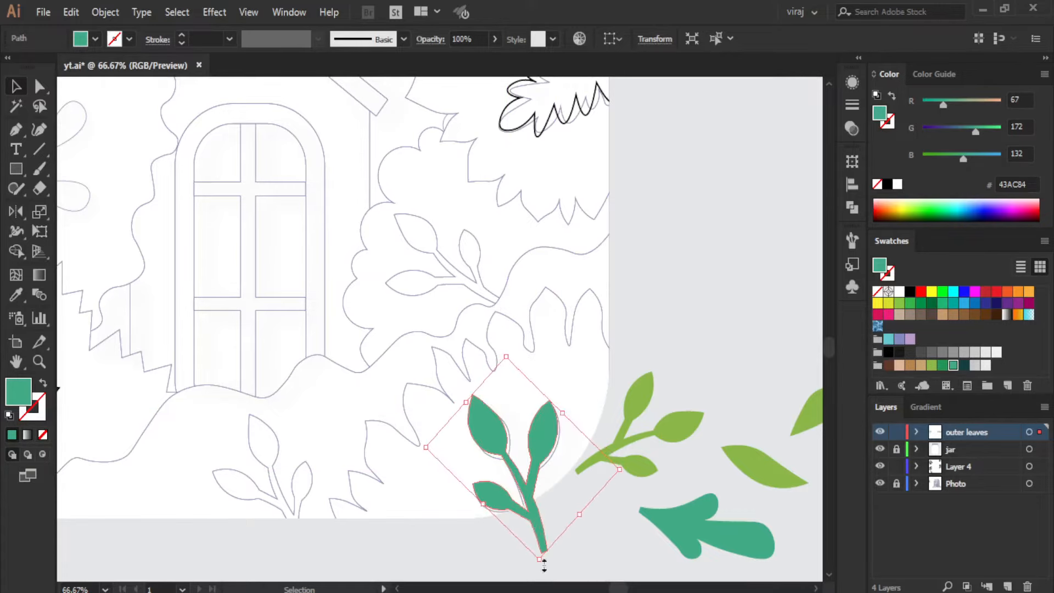
- Duplicate the teal sprig onto the sketched sprig at the jar's bottom middle, reflect it, and resize and rotate it to fit
left_click_drag(535, 519, 273, 463)
double_click(11, 215)
left_click(369, 433)
left_click(15, 87)
left_click_drag(384, 472, 326, 388)
left_click_drag(361, 552, 323, 548)
left_click(347, 540)
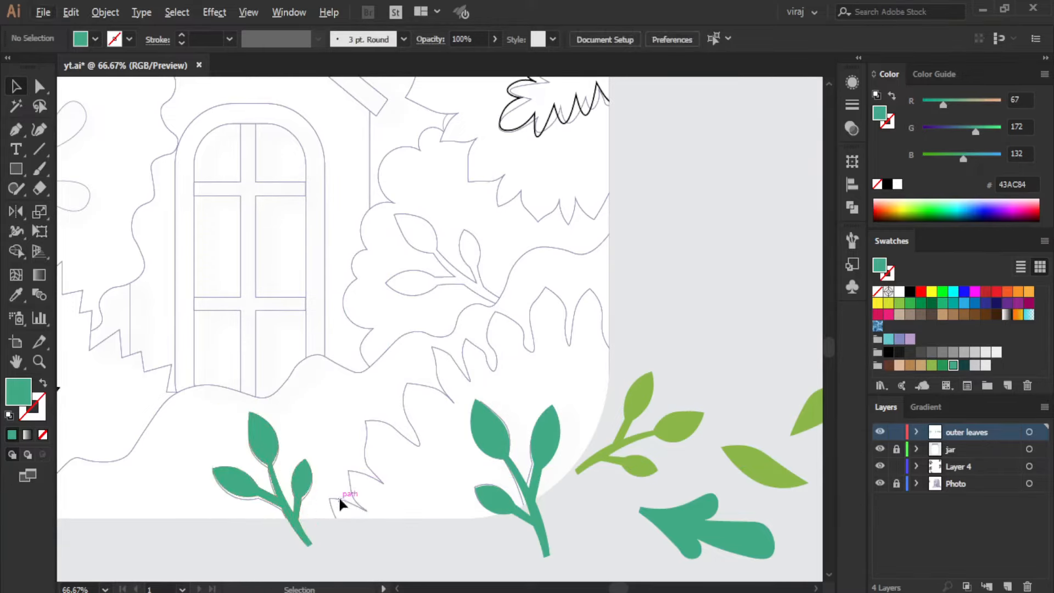
- Duplicate the reflected teal sprig onto the round bush beside the house and rotate it to follow the sketch
left_click_drag(287, 505, 468, 302, "alt")
mouse_move(504, 344)
left_mouse_down()
mouse_move(516, 298)
mouse_move(458, 275)
left_mouse_up()
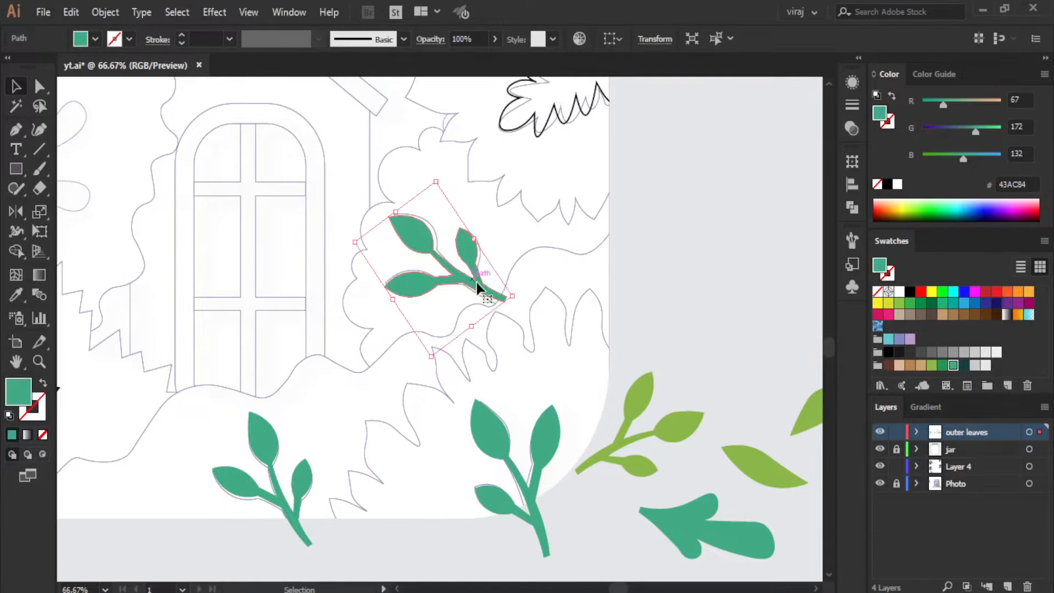
left_click_drag(517, 293, 518, 299)
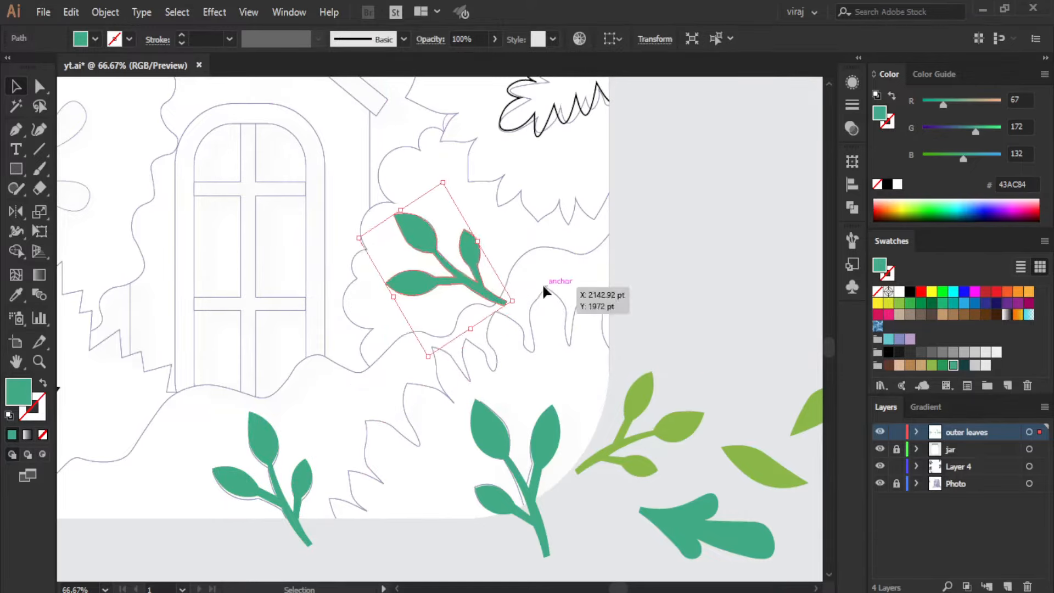
left_click(541, 283)
- Duplicate the bush's teal sprig onto the sketched sprig above the large jagged bush on the jar's right side
scroll(541, 284, "down", 2, "alt")
scroll(502, 318, "up", 3)
scroll(322, 322, "up", 1)
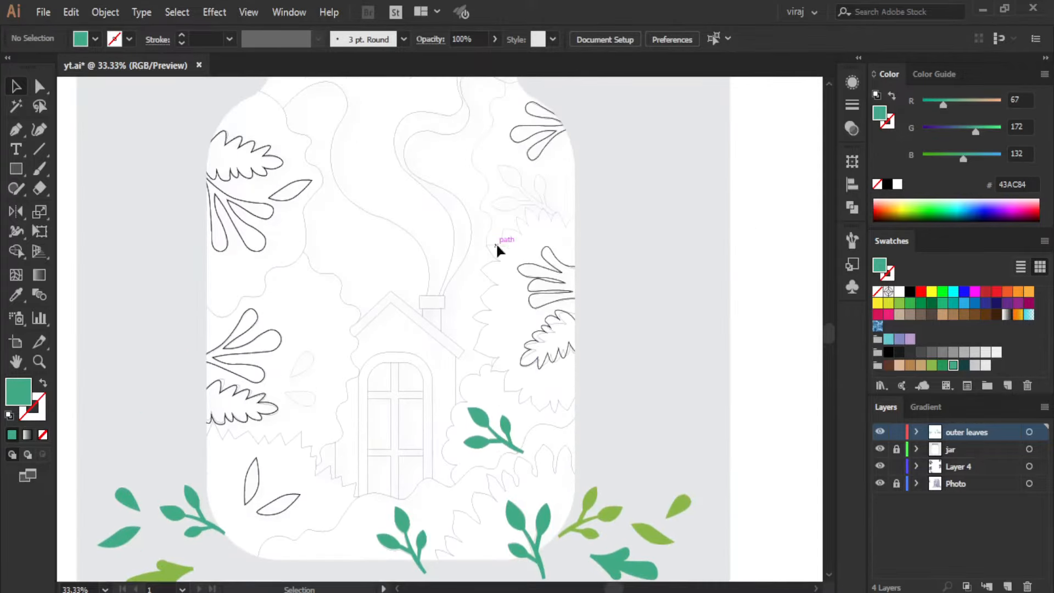
left_click_drag(497, 442, 562, 202, "alt")
left_click(576, 238)
scroll(576, 237, "up", 2, "alt")
- Enlarge the upper-right teal sprig slightly, nudge it up and rotate it to match the sketch
left_click(546, 198)
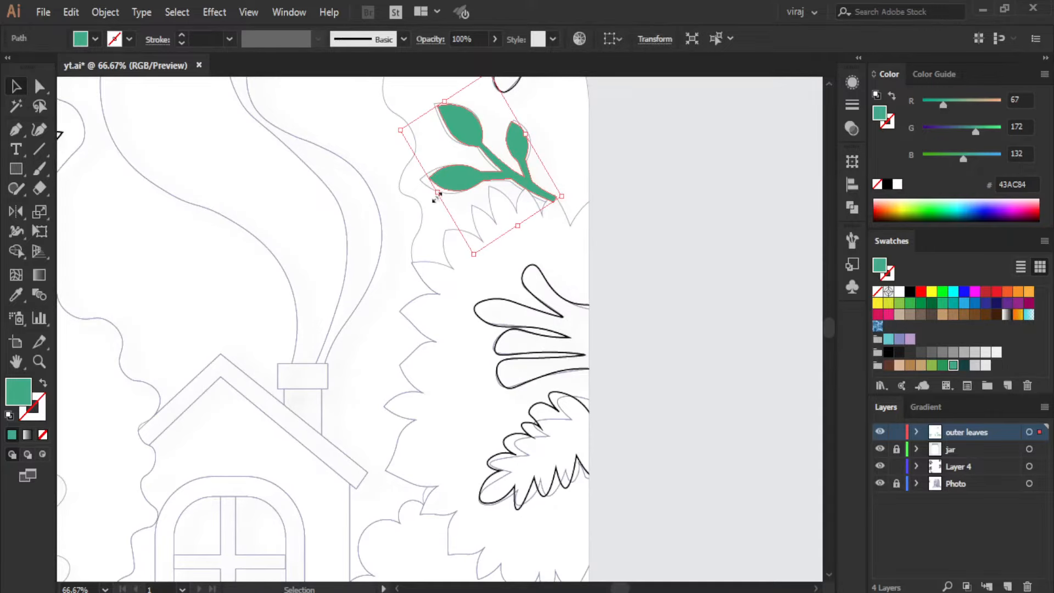
left_click_drag(437, 192, 428, 197)
key("Up")
key("Up")
key("Up")
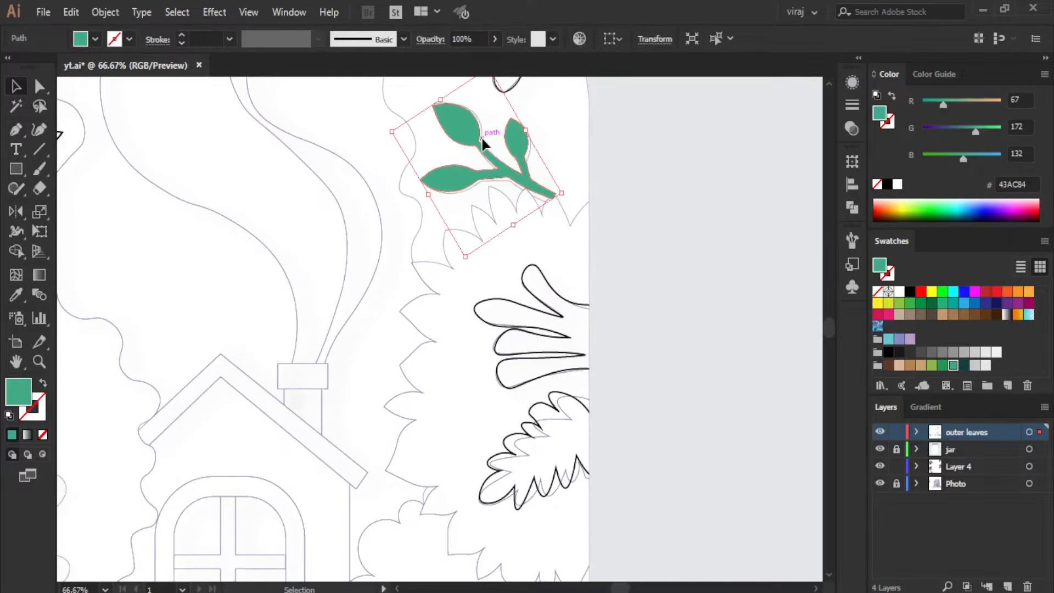
left_click_drag(568, 196, 551, 201)
left_click(613, 206)
- Trace the two teardrop leaves left of the house as closed teal shapes with the Curvature tool
key("ctrl+minus")
scroll(482, 341, "down", 5)
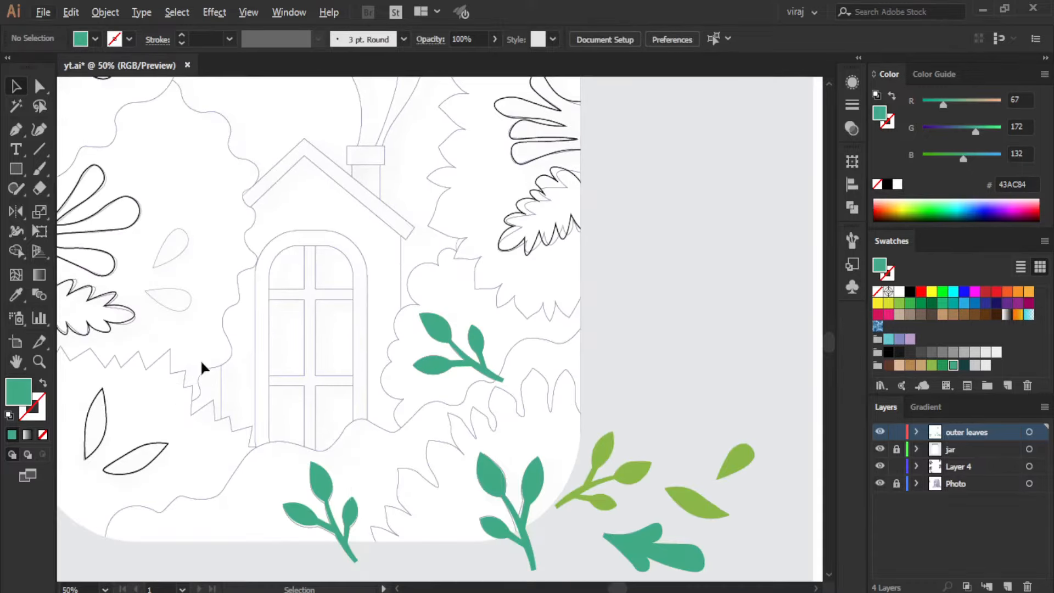
scroll(178, 298, "up", 2)
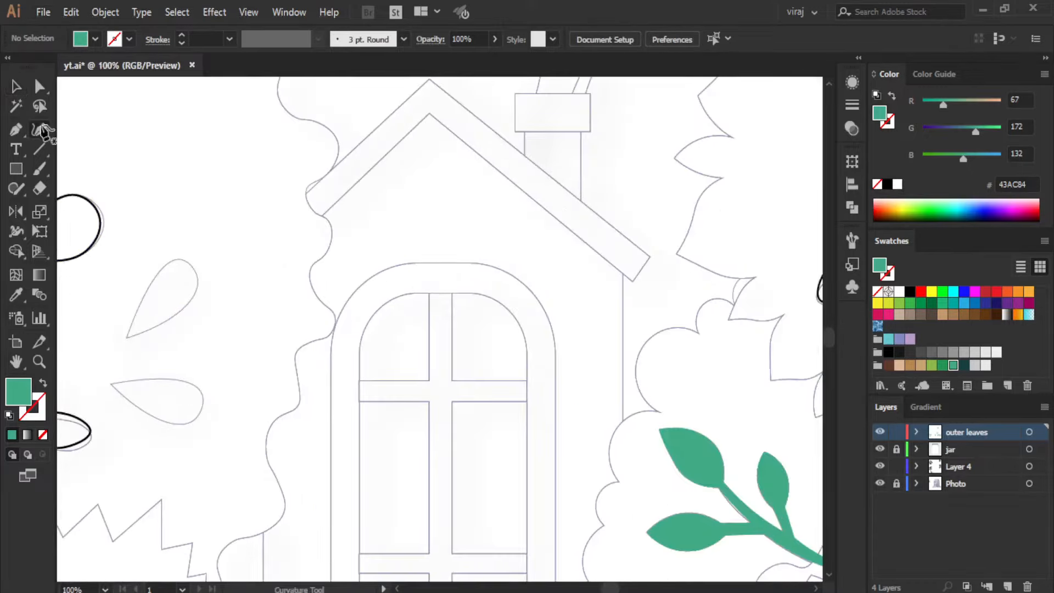
left_click(128, 333)
left_click(191, 298)
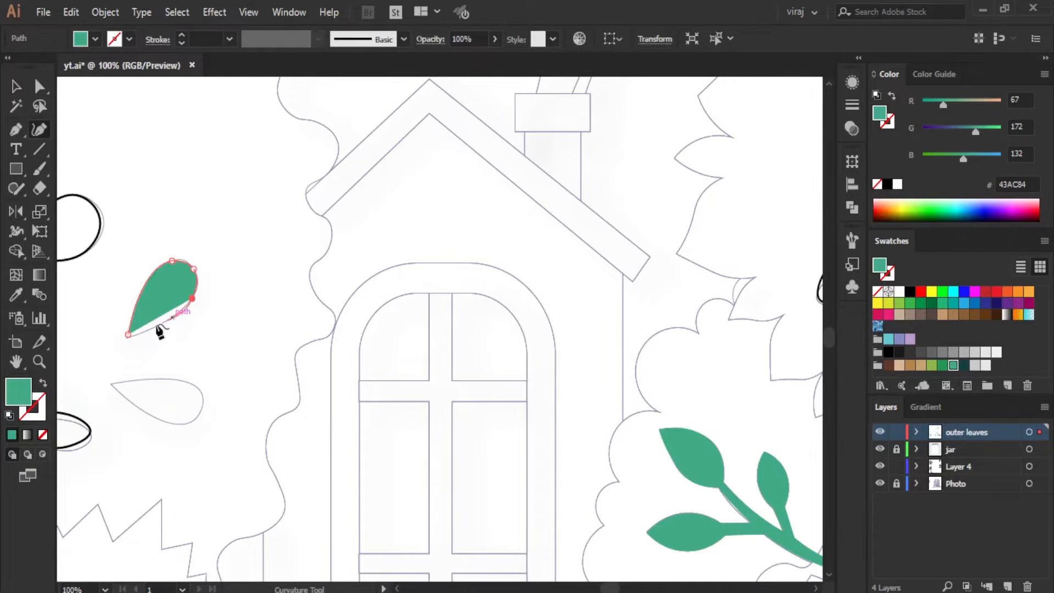
left_click(201, 390)
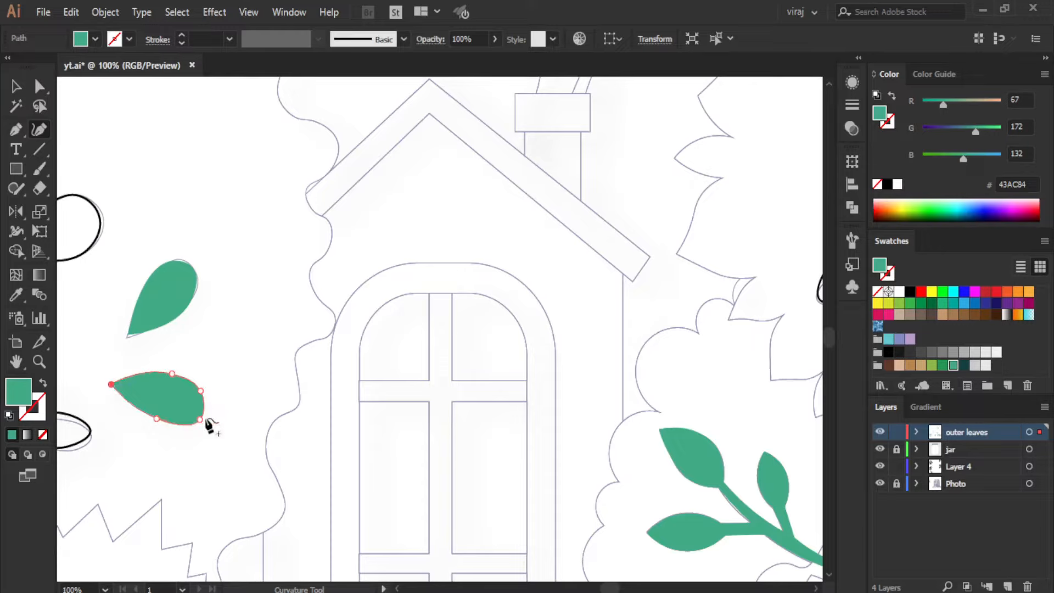
left_click(16, 88)
left_click(146, 123)
scroll(196, 196, "down", 4)
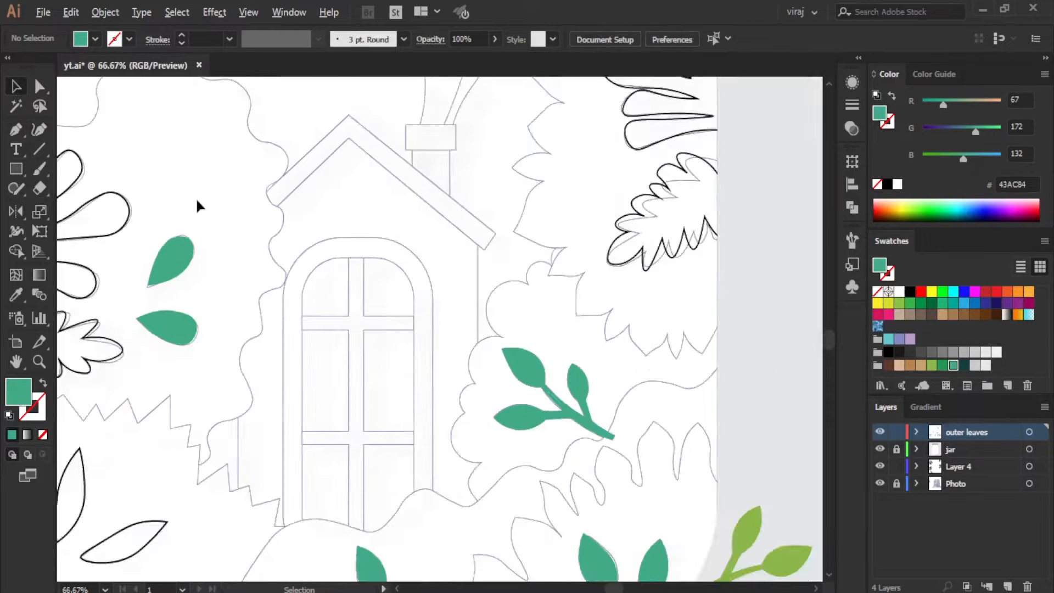
- Fill the upper-left serrated leaf, the fan leaf on the jar's right side and the sprig beside the house with the palette's teal using the Eyedropper
scroll(233, 246, "up", 2)
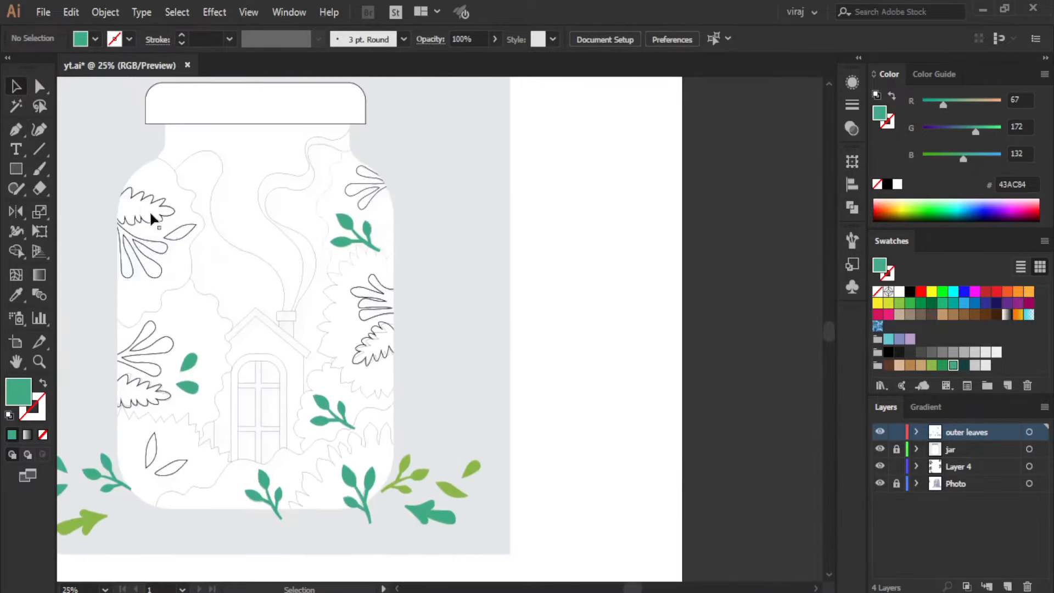
left_click_drag(189, 230, 374, 247)
left_click(371, 245)
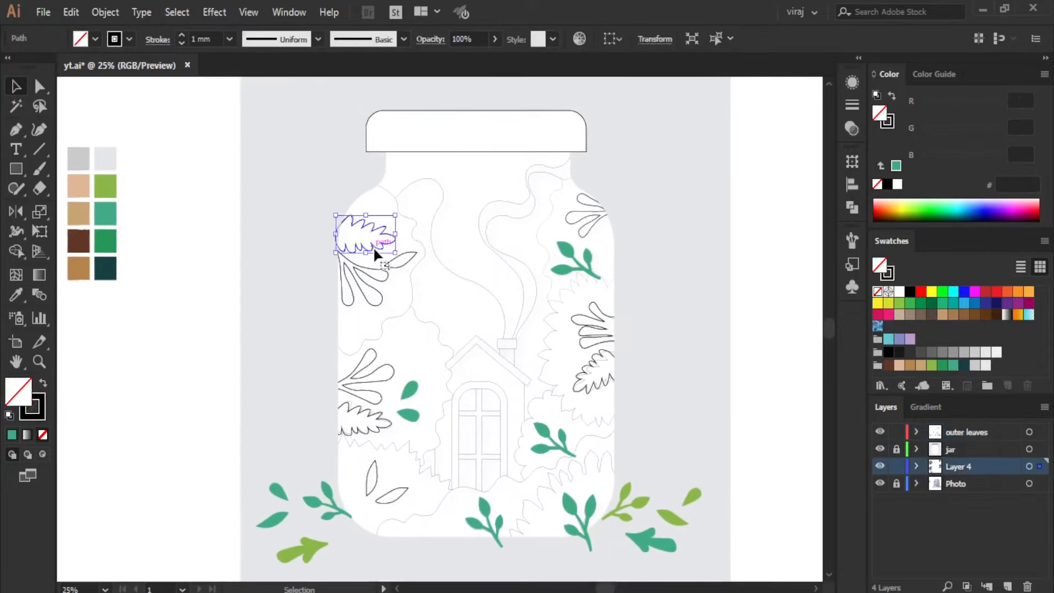
left_click(608, 320, "shift")
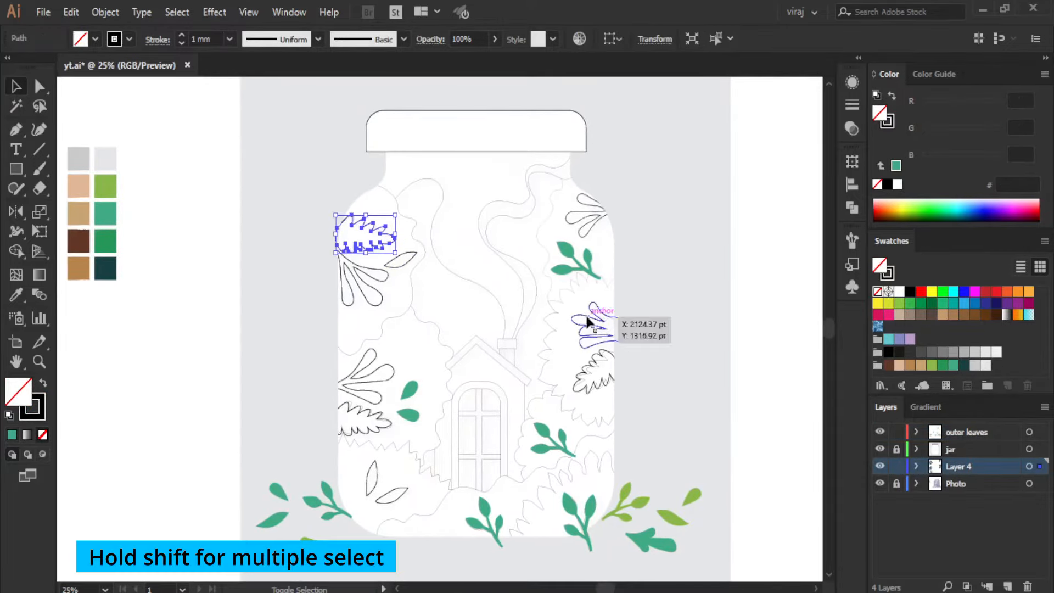
left_click(549, 434, "shift")
left_click(16, 295)
left_click(112, 219)
left_click(15, 86)
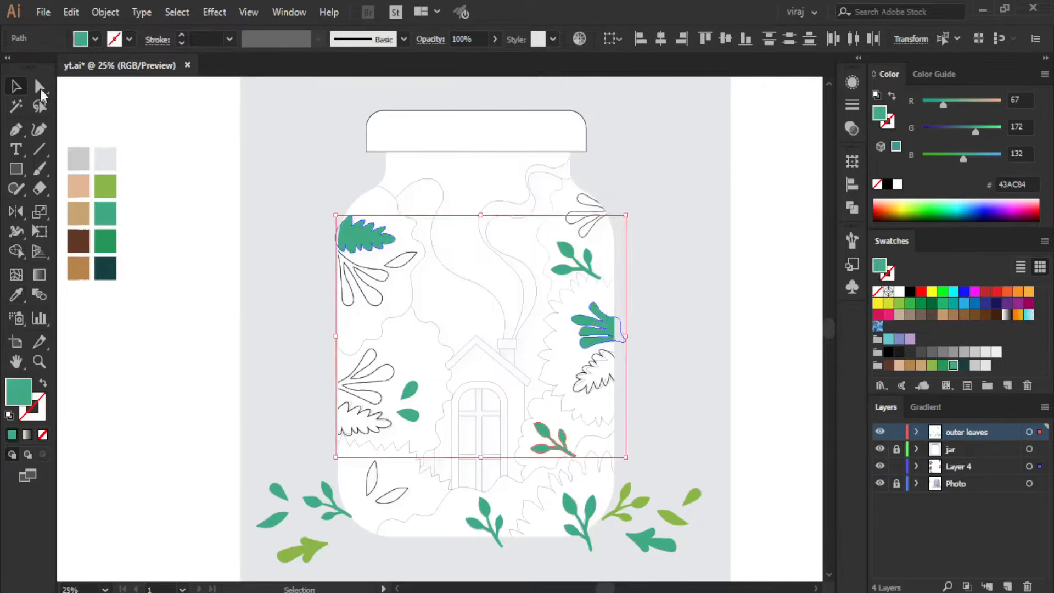
left_click(226, 148)
- Recolour the two left fan leaves, the upper-right fan leaf and the upper-right sprig with the palette's light green
left_click(372, 299)
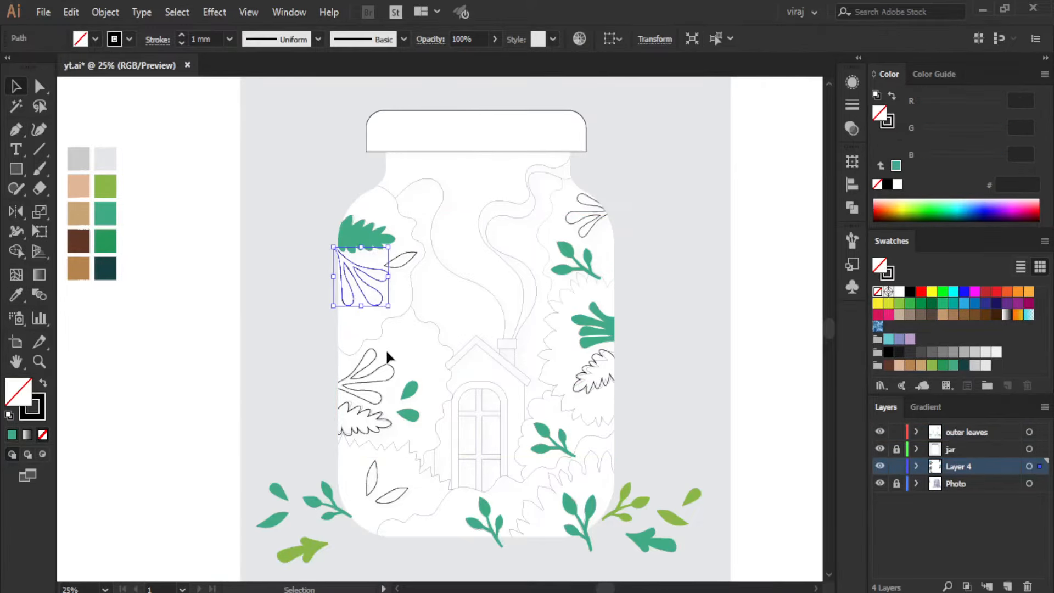
left_click(369, 347, "shift")
left_click(587, 242, "shift")
left_click(568, 272, "shift")
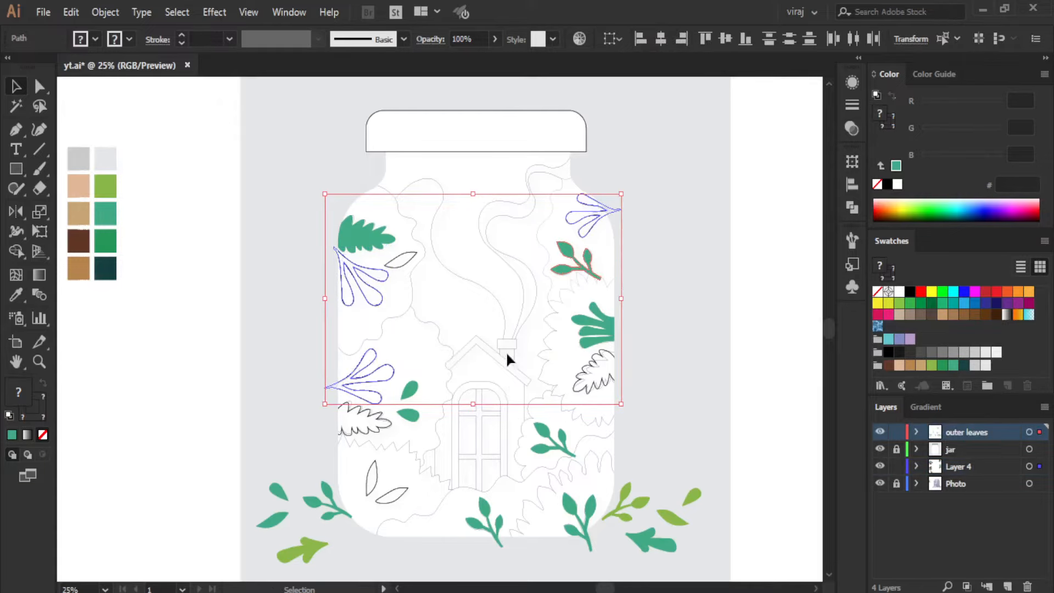
left_click(19, 290)
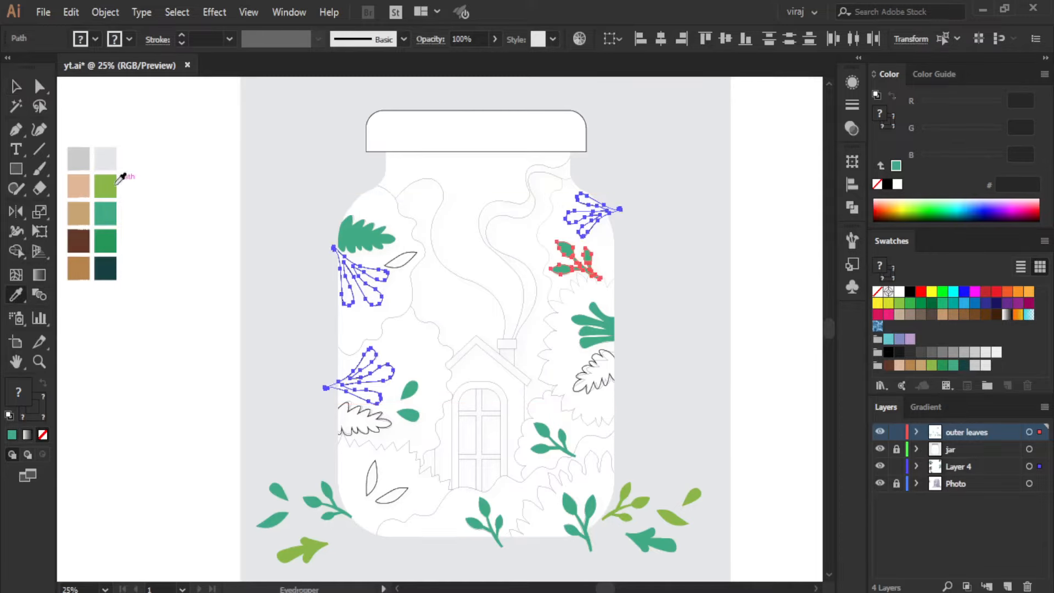
left_click(108, 184)
left_click(16, 87)
left_click(163, 106)
- Fill the lower-left and right-side serrated leaves and the pair of pointed leaves near the jar's base with the palette's darker green
left_click(380, 421)
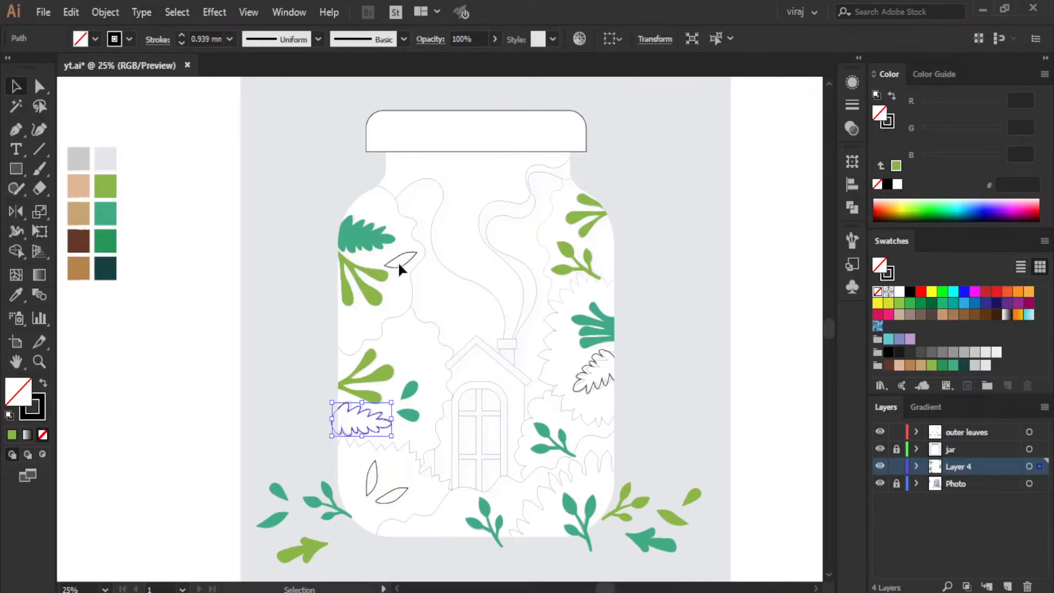
left_click(600, 392, "shift")
left_click(371, 481, "shift")
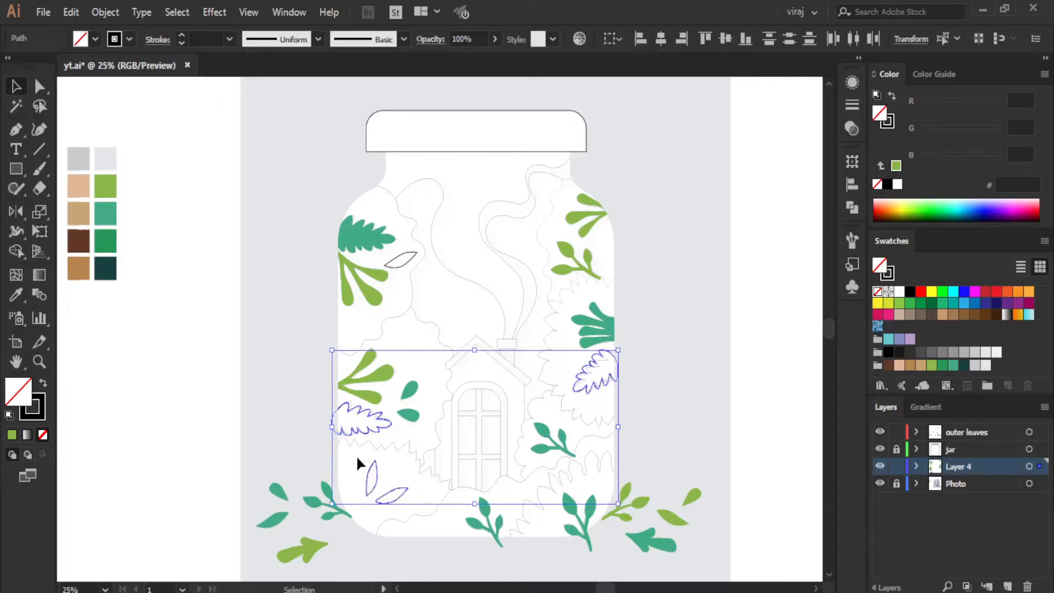
left_click(17, 297)
left_click(104, 243)
key("v")
left_click(269, 234)
- Fill the small pointed leaf beside the upper-left leaf cluster with the same darker green
left_click(404, 262)
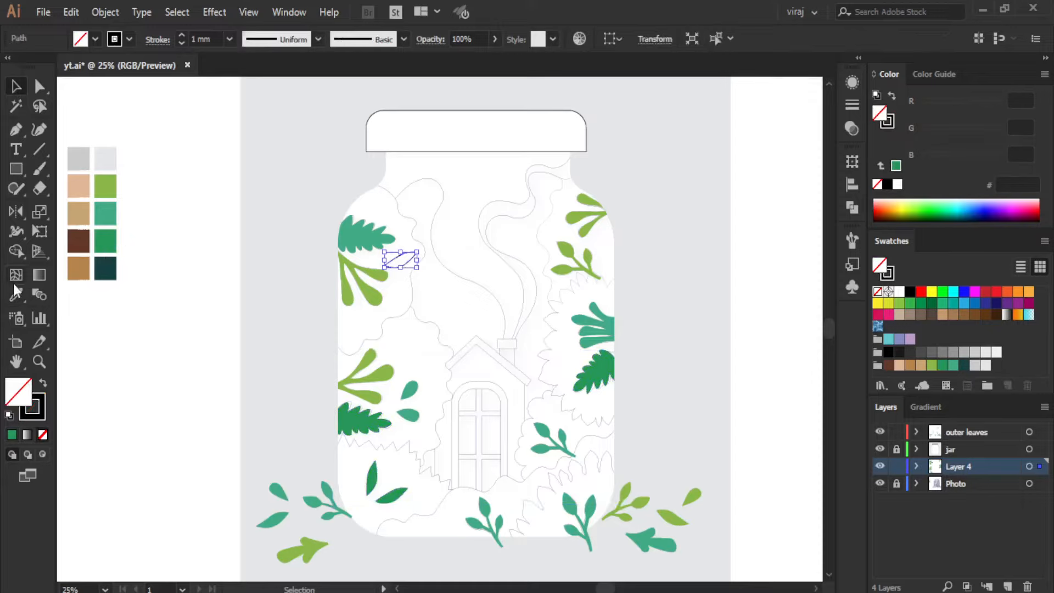
left_click(104, 233)
key("v")
left_click(256, 139)
- Apply a Multiply drop shadow at 75% opacity, 7 pt X and Y offsets and 5 pt blur to all the coloured leaves
left_click_drag(280, 211, 701, 561)
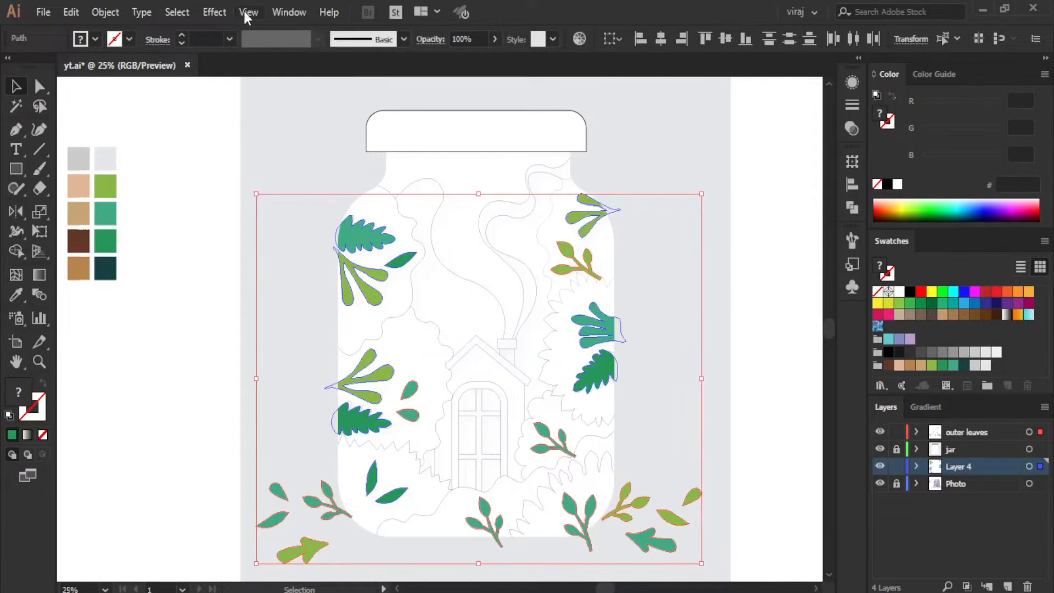
left_click(214, 12)
left_click(433, 199)
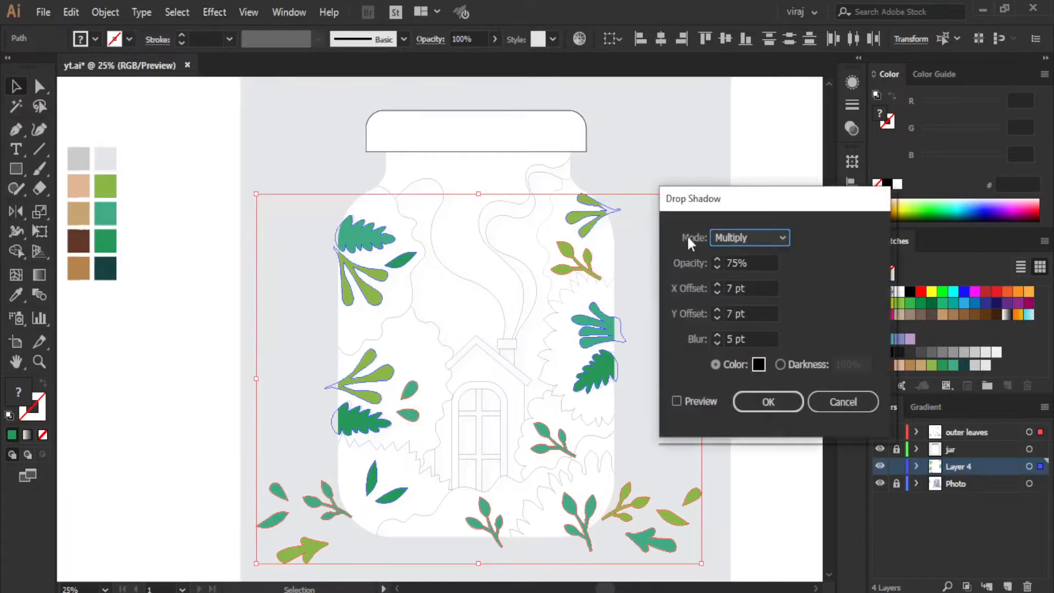
left_click(676, 403)
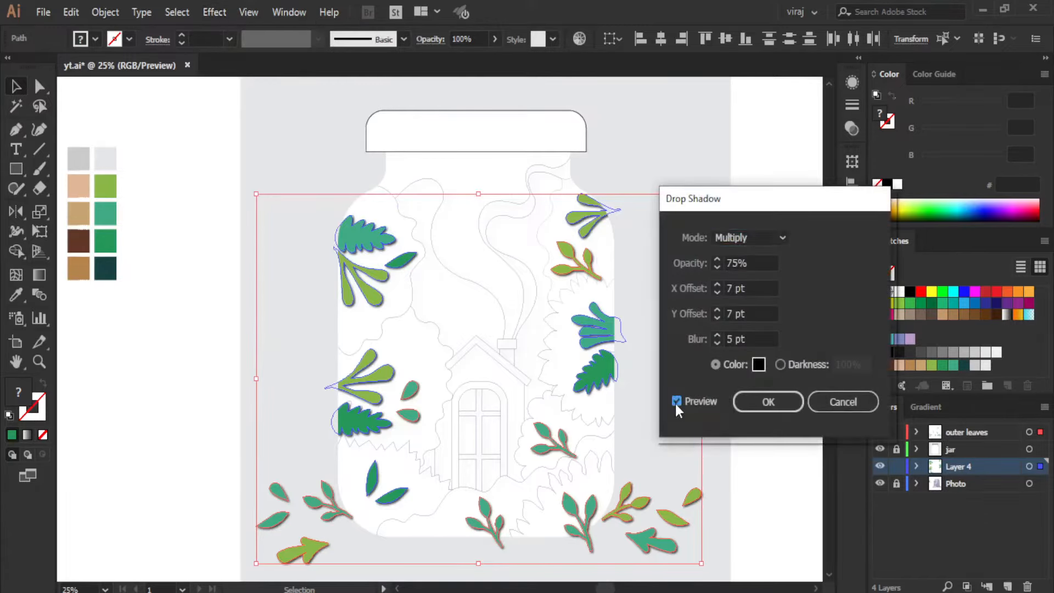
left_click(768, 403)
left_click(769, 410)
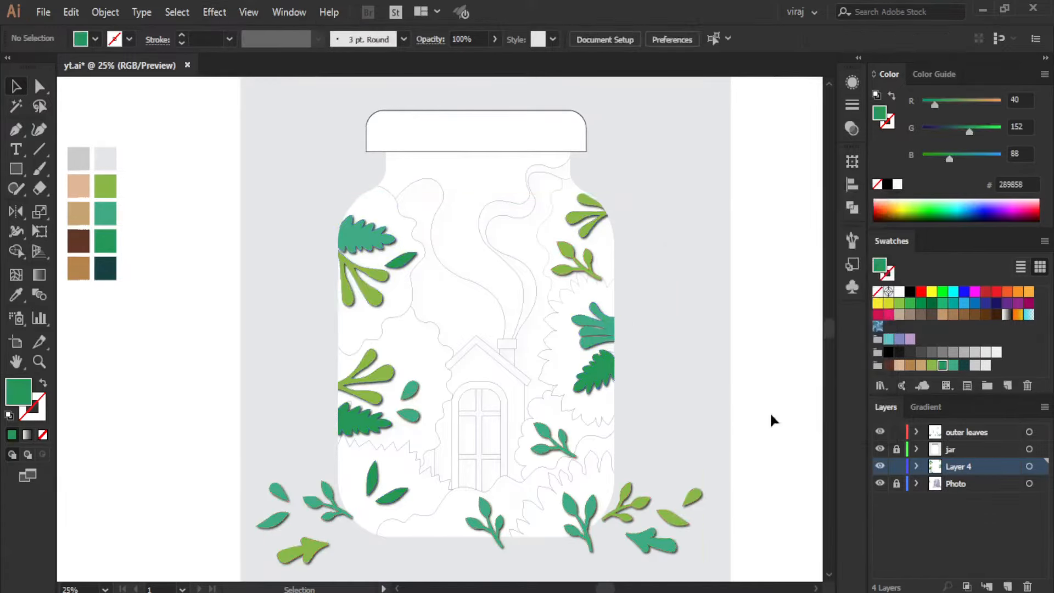
scroll(384, 311, "up", 2)
scroll(565, 319, "down", 2)
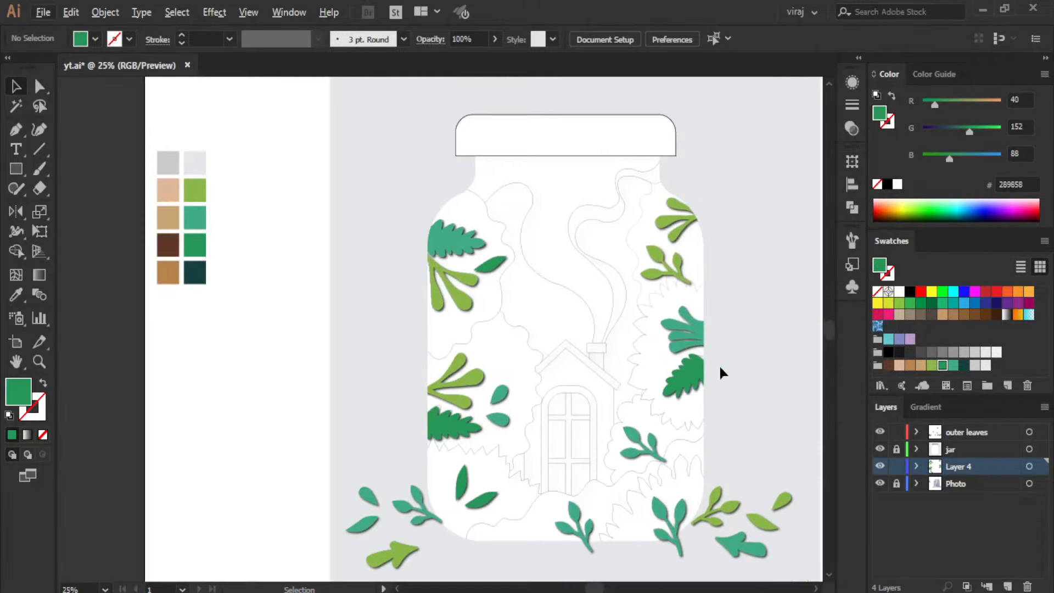
left_click_drag(783, 359, 663, 353)
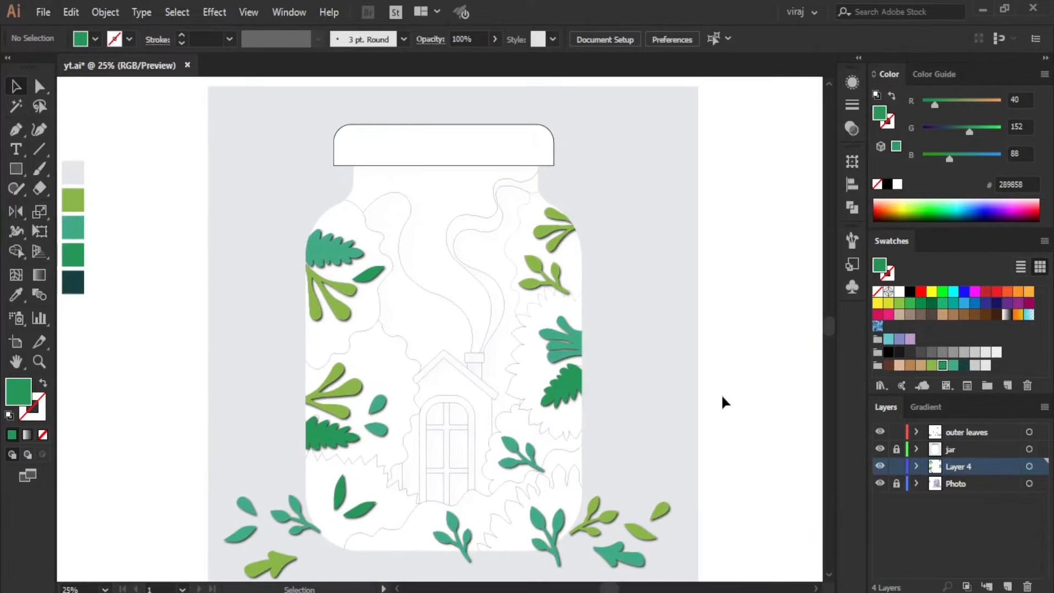
- Lock Layer 4 and the outer leaves layer, and add a new layer directly above the Photo layer
left_click(897, 466)
left_click(896, 431)
left_click(966, 483)
left_click(1007, 586)
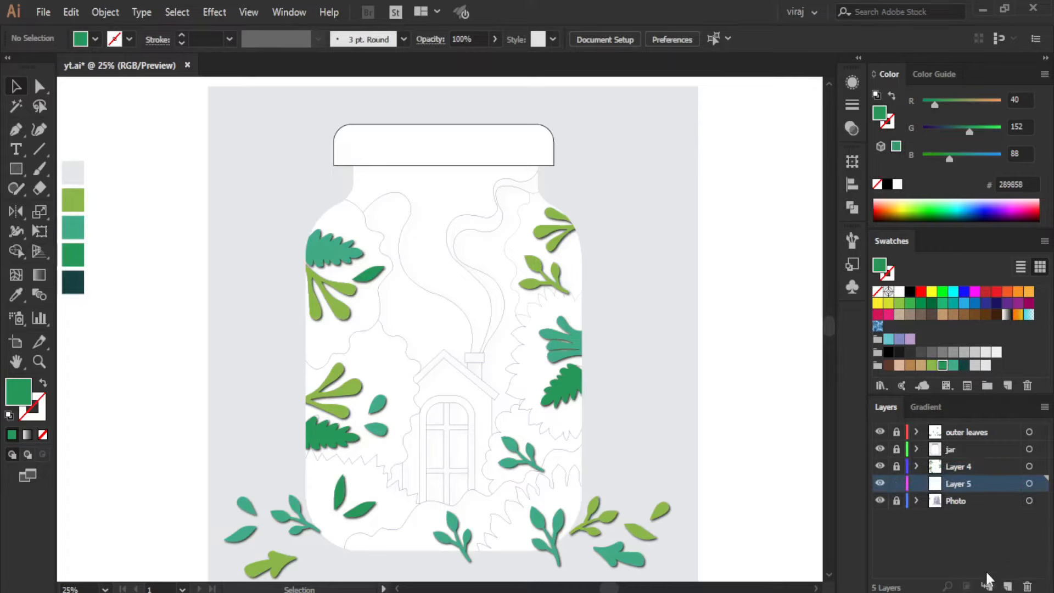
- Rename Layer 4 as "inner leaves" and Layer 5 as "light grass"
double_click(958, 467)
key("BackSpace")
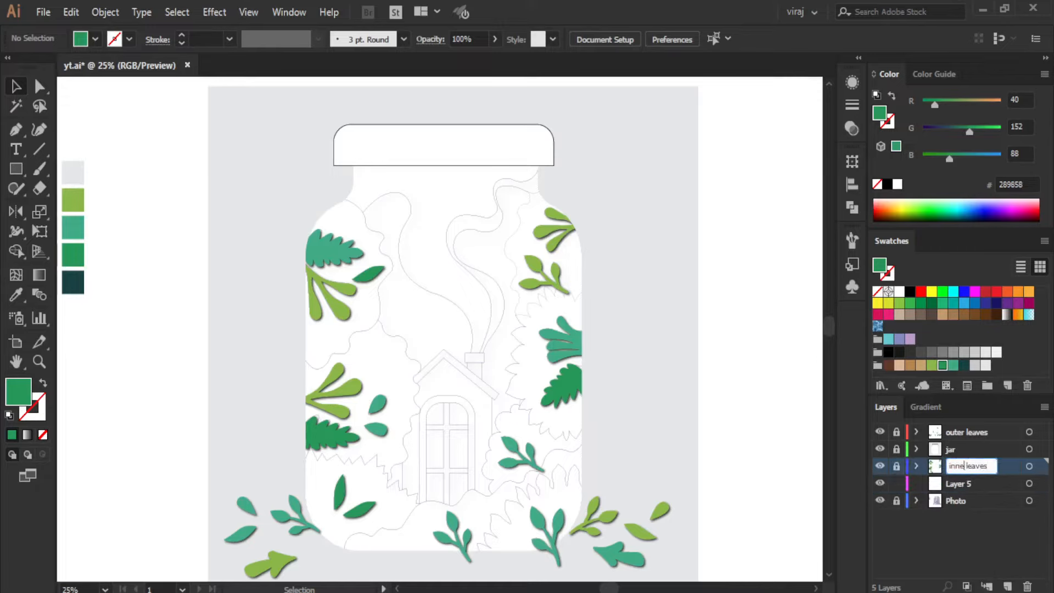
double_click(958, 483)
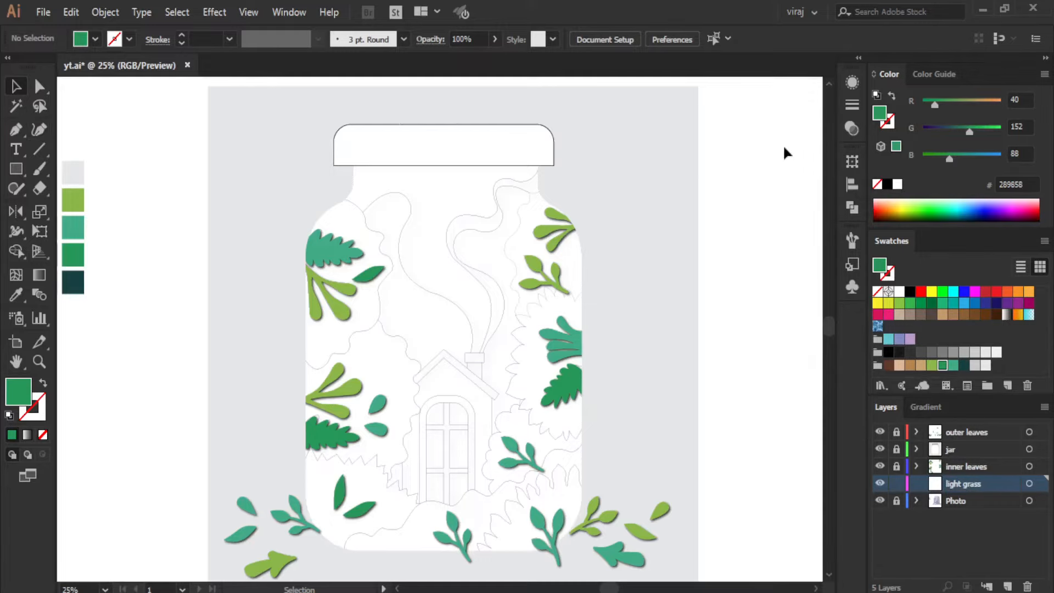
- Set the drawing style to no fill with a black 1 mm stroke
left_click(893, 96)
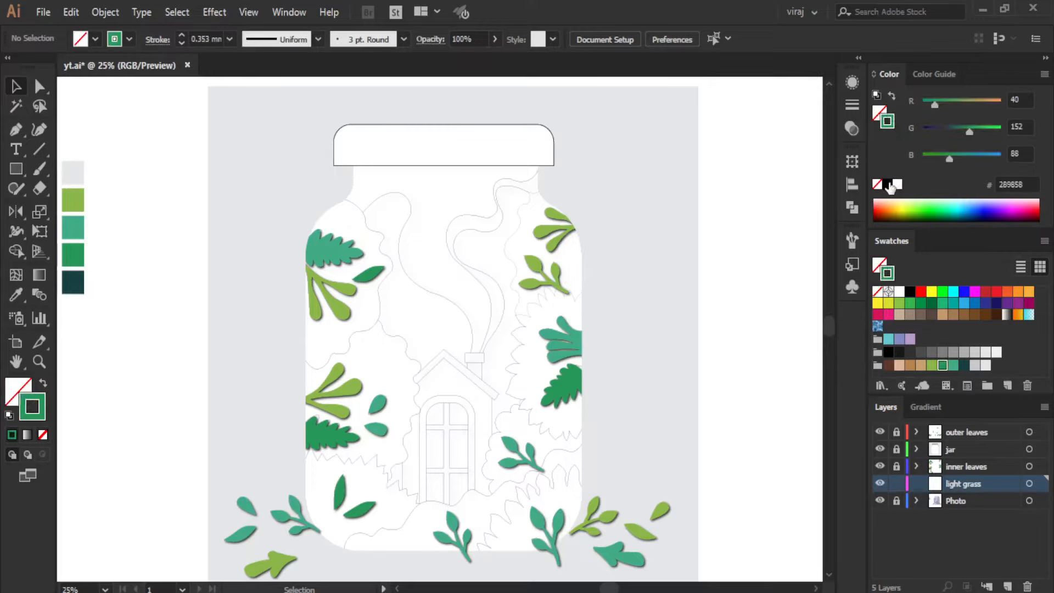
left_click(887, 184)
left_click(228, 39)
left_click(242, 145)
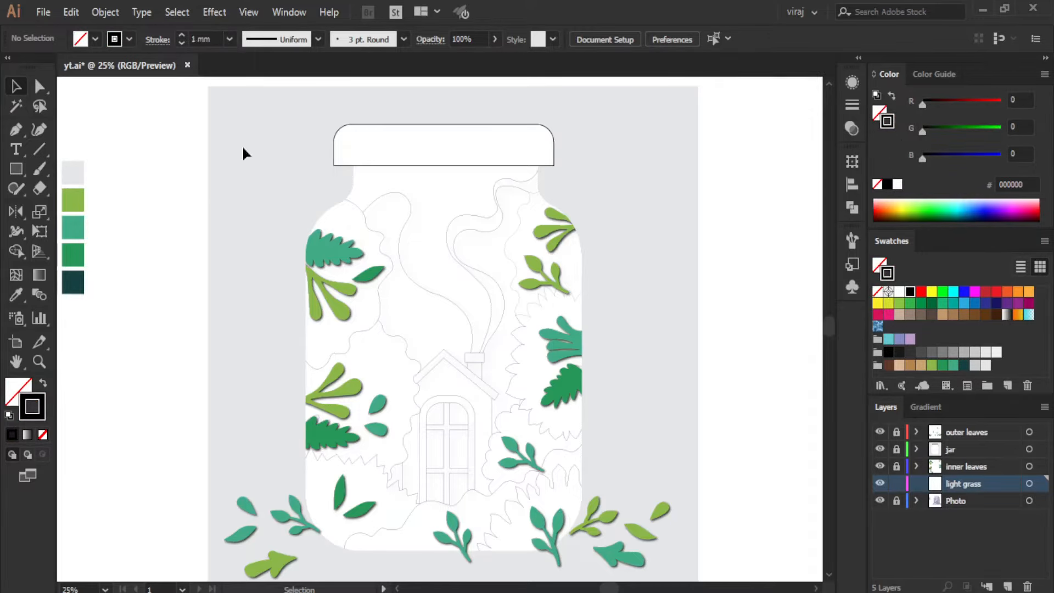
- Trace the upper-left wavy bush with the Curvature tool, carrying the outline around outside the jar's left edge
left_click(39, 129)
scroll(294, 236, "up", 3)
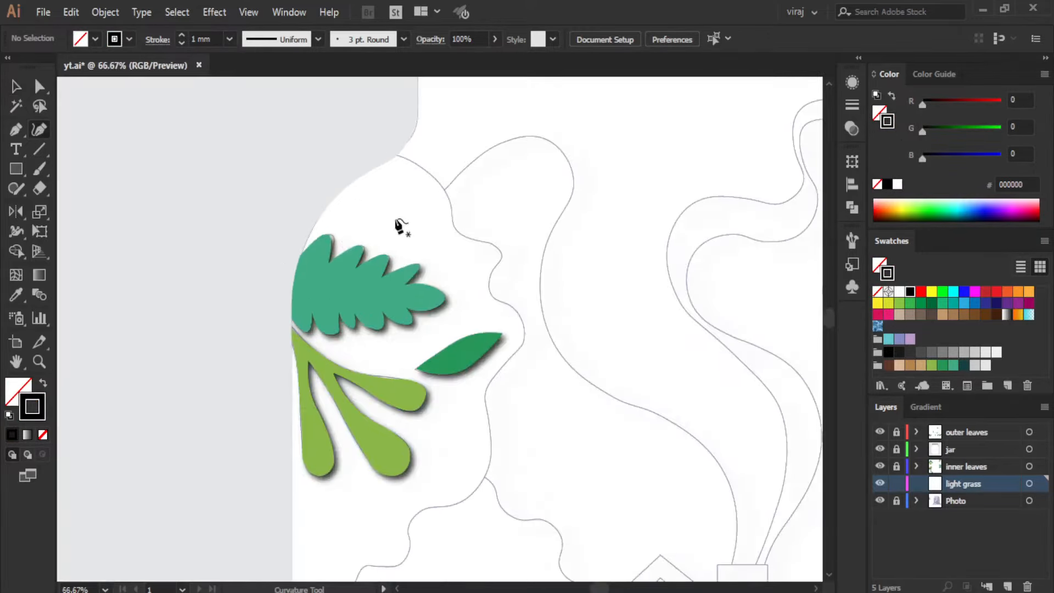
left_click(349, 156)
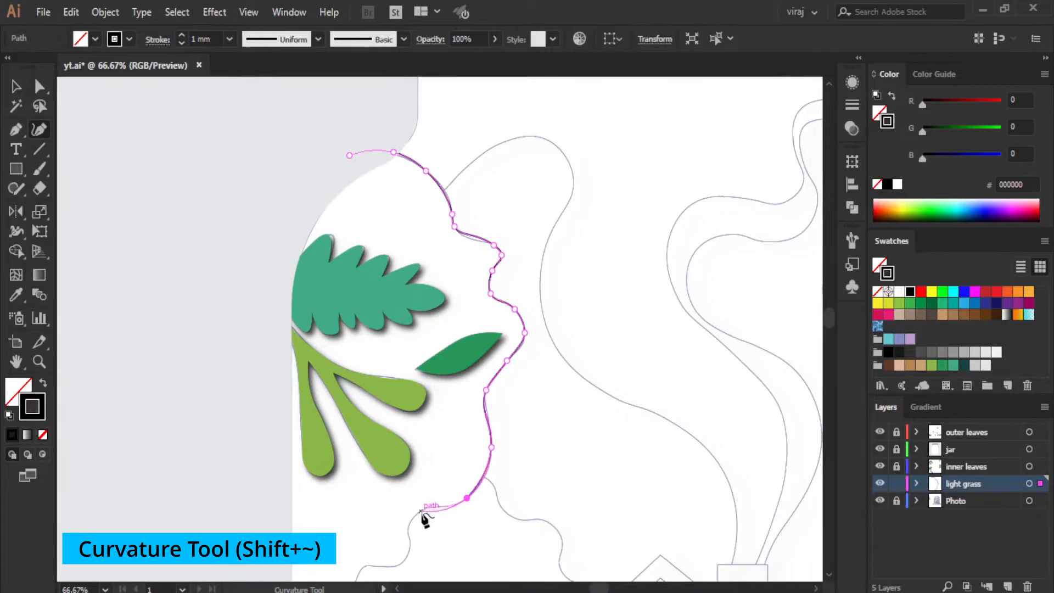
left_click(419, 512)
left_click(407, 529)
scroll(409, 482, "up", 2)
left_click(414, 447)
left_click(402, 482)
left_click(314, 495)
left_click(297, 517)
left_click_drag(357, 489, 488, 336)
left_click(405, 403)
left_click(331, 422)
left_click(270, 224)
scroll(222, 203, "down", 3)
scroll(219, 186, "up", 3)
left_click(169, 234)
left_click(221, 167)
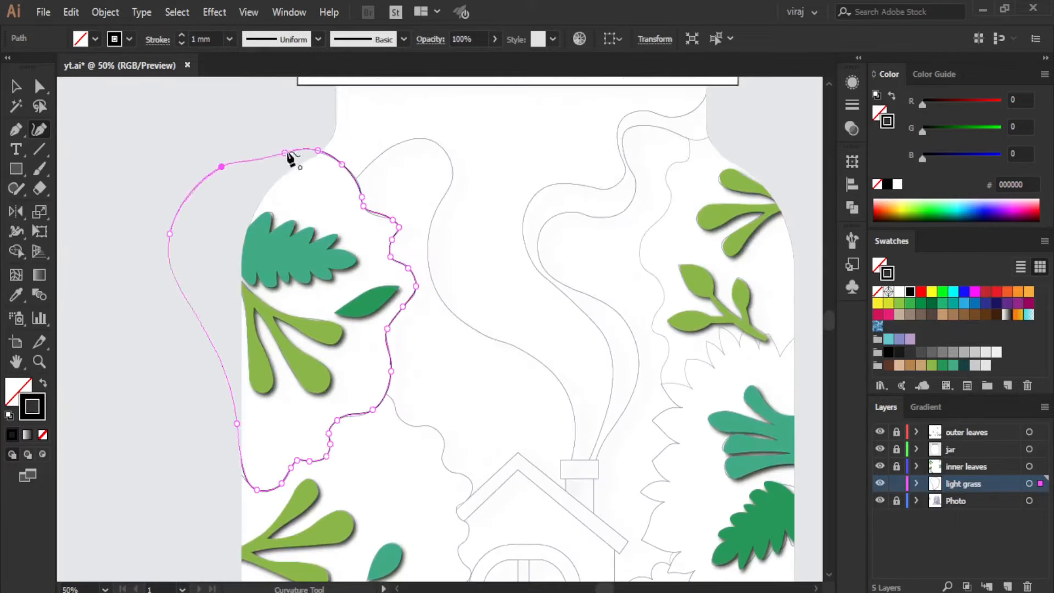
- Trace the wavy ground contour below the house from the jar's lower left to beyond its right edge with the Curvature tool
scroll(324, 275, "down", 6)
left_click(315, 529)
left_click(326, 490)
scroll(340, 486, "up", 3)
left_click(349, 439)
left_click(398, 436)
left_click(450, 453)
left_click(487, 422)
left_click(520, 405)
left_click(598, 413)
left_click(648, 373)
left_click(729, 265)
left_click_drag(780, 254, 438, 345)
left_click(510, 338)
left_click(584, 360)
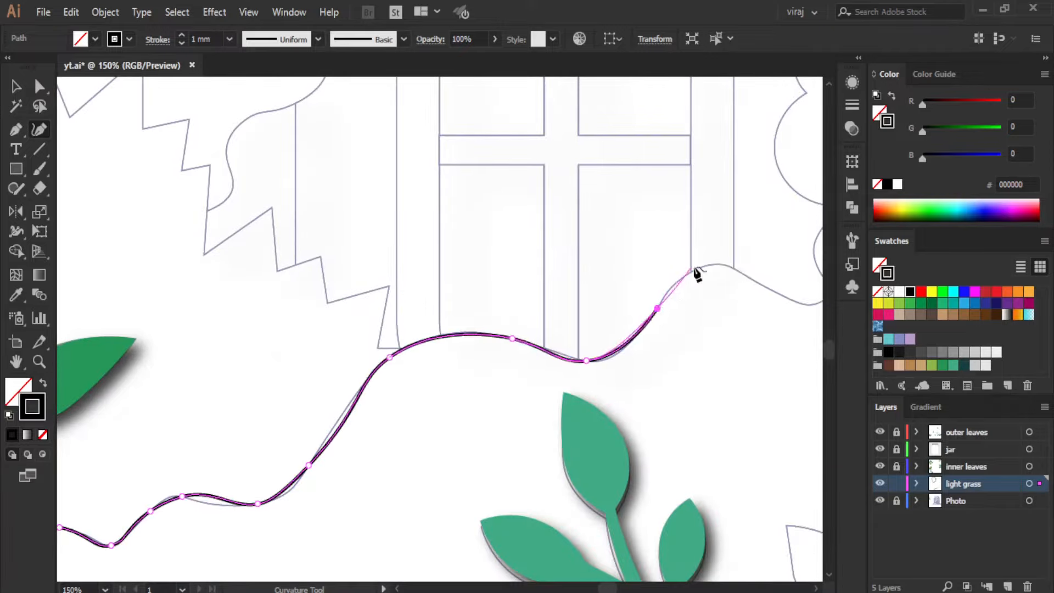
left_click(555, 308)
left_click(616, 262)
left_click(682, 211)
left_click(750, 228)
left_click_drag(789, 167, 505, 278)
left_click(498, 297)
left_click(567, 270)
left_click(682, 136)
left_click(740, 143)
left_click(761, 151)
left_click(818, 131)
left_click_drag(805, 123, 615, 203)
left_click(673, 140)
scroll(725, 179, "down", 3)
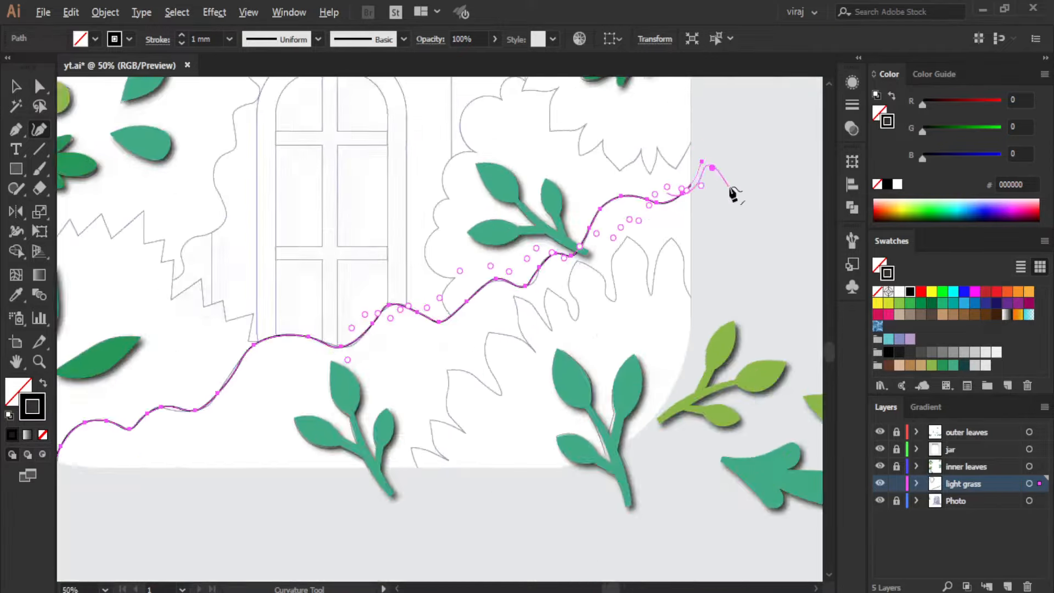
left_click(752, 192)
left_click(779, 265)
left_click(221, 421)
- Outline the large jagged bush on the jar's right side with straight Pen tool segments, closing the path outside the jar
scroll(617, 312, "up", 5)
left_click(16, 130)
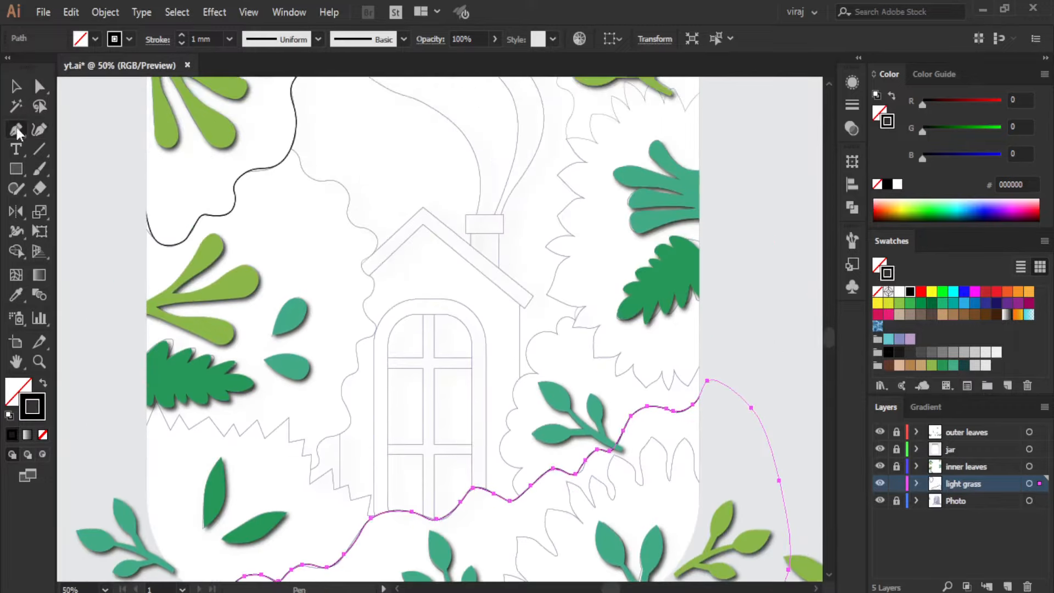
scroll(628, 383, "up", 2)
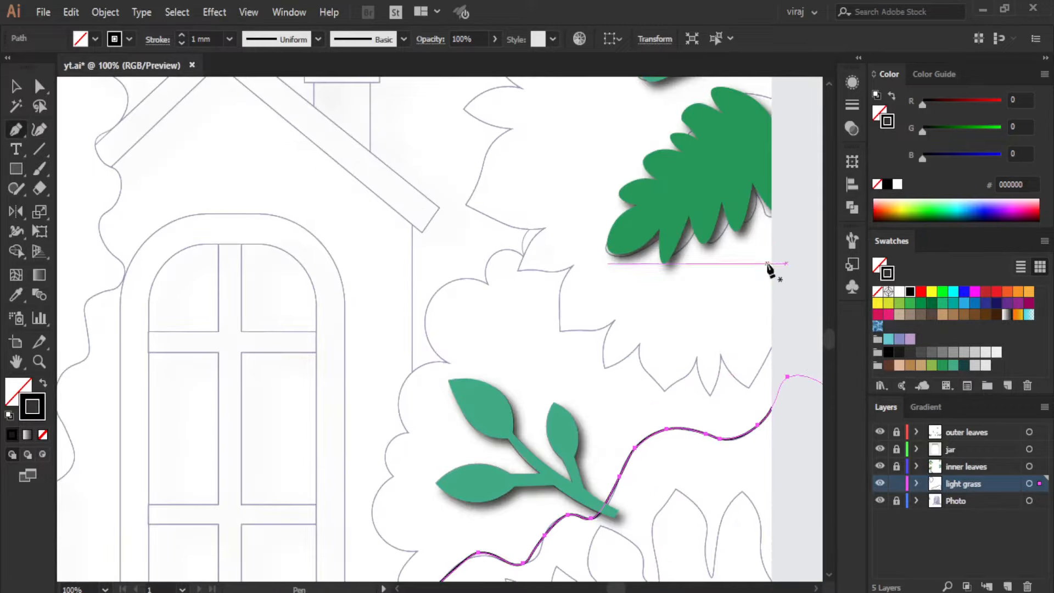
scroll(767, 267, "up", 3)
scroll(769, 263, "up", 4)
scroll(647, 346, "up", 2)
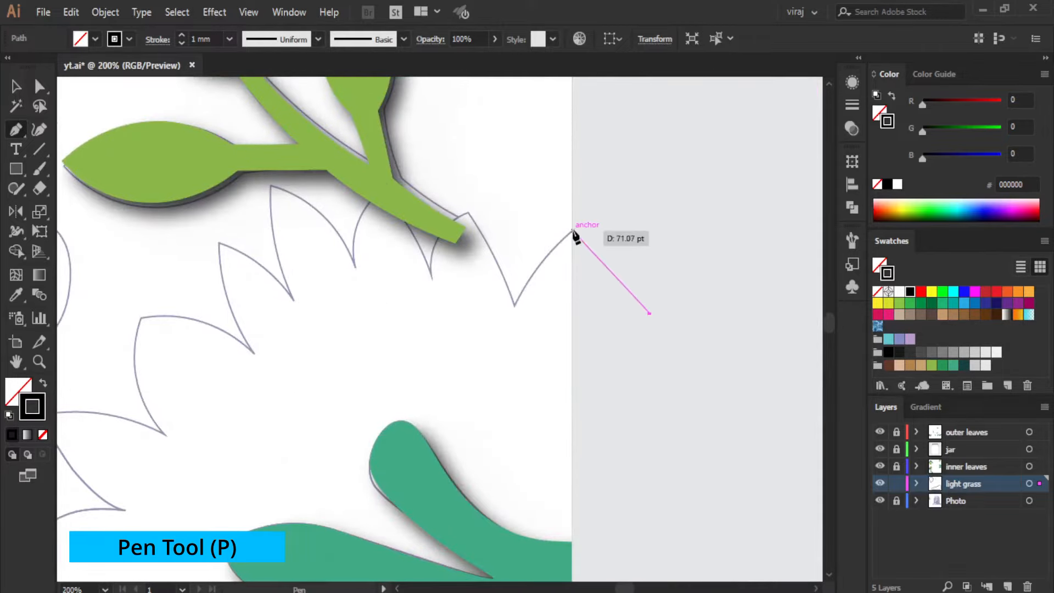
left_click(571, 230)
left_click(513, 308)
left_click(467, 211)
left_click(432, 274)
left_click(382, 186)
left_click(355, 268)
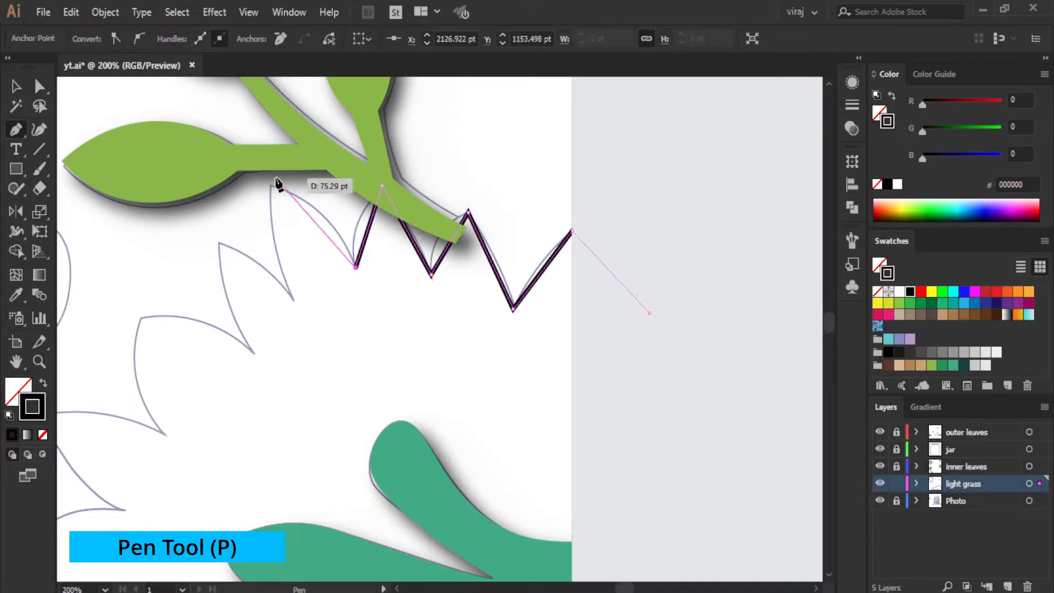
left_click(271, 185)
left_click(294, 301)
left_click(219, 240)
left_click(254, 354)
left_click(141, 318)
left_click(164, 433)
left_click(334, 320)
left_click(422, 415)
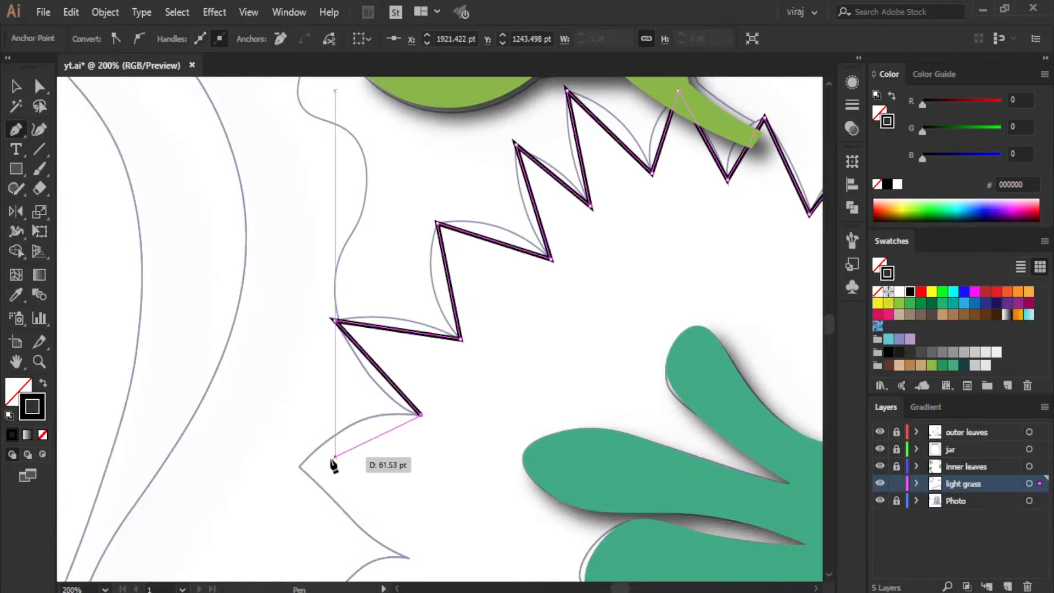
left_click(299, 466)
scroll(330, 466, "down", 4)
left_click(409, 481)
scroll(385, 428, "down", 9)
left_click(299, 372)
left_click(367, 455)
left_click(349, 458)
scroll(345, 450, "down", 4)
left_click(256, 414)
left_click(413, 458)
left_click(360, 544)
scroll(406, 557, "down", 3)
left_click(468, 377)
left_click(446, 508)
left_click(539, 523)
left_click(593, 489)
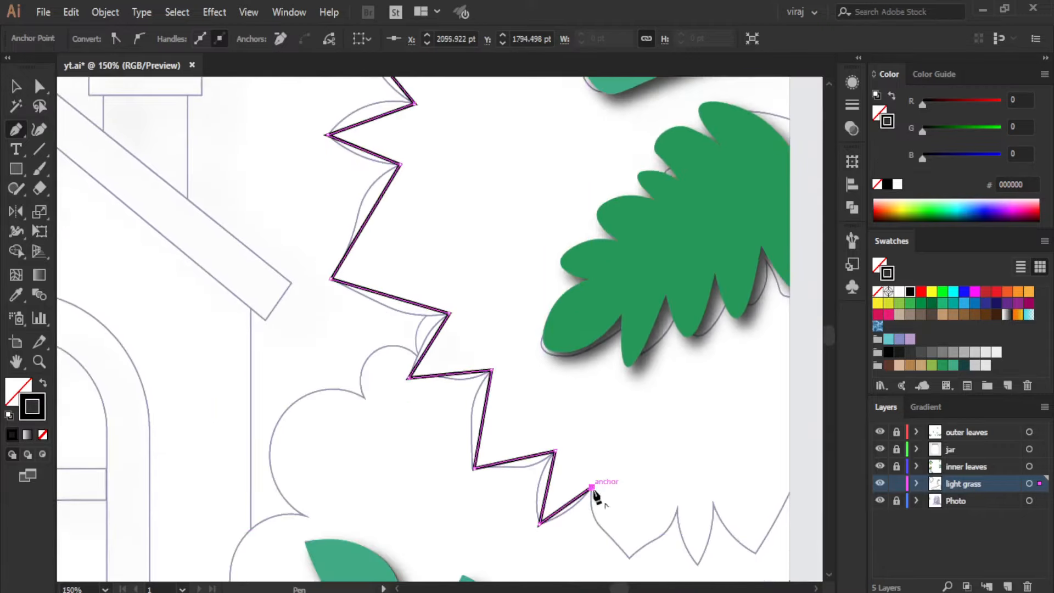
scroll(614, 521, "down", 3)
left_click(629, 499)
left_click(676, 451)
left_click(696, 506)
left_click(711, 445)
scroll(737, 484, "down", 2)
scroll(741, 491, "up", 2)
left_click(744, 489)
left_click(698, 361)
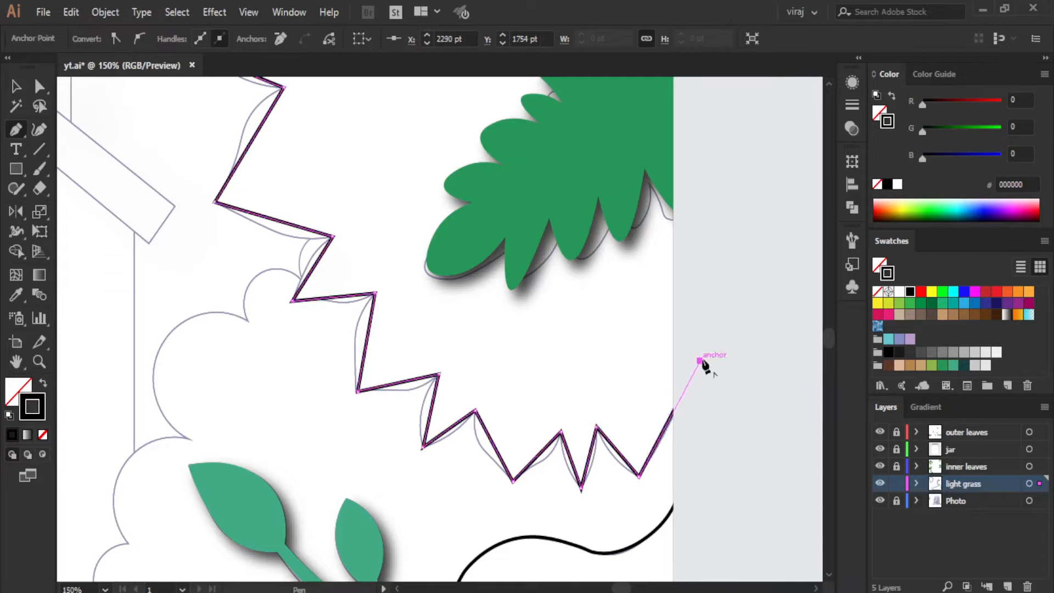
scroll(699, 361, "up", 5)
left_click(731, 207)
- Bend the straight segments along the jagged bush's upper edge into curves matching the sketch with the Curvature tool
left_click(43, 129)
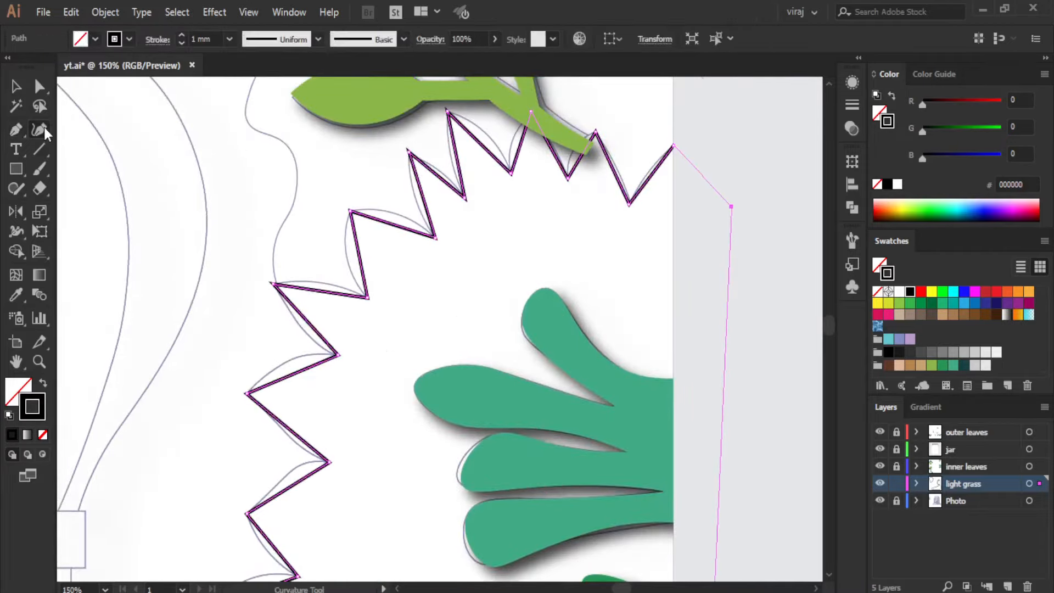
scroll(565, 215, "up", 2)
scroll(656, 193, "up", 1)
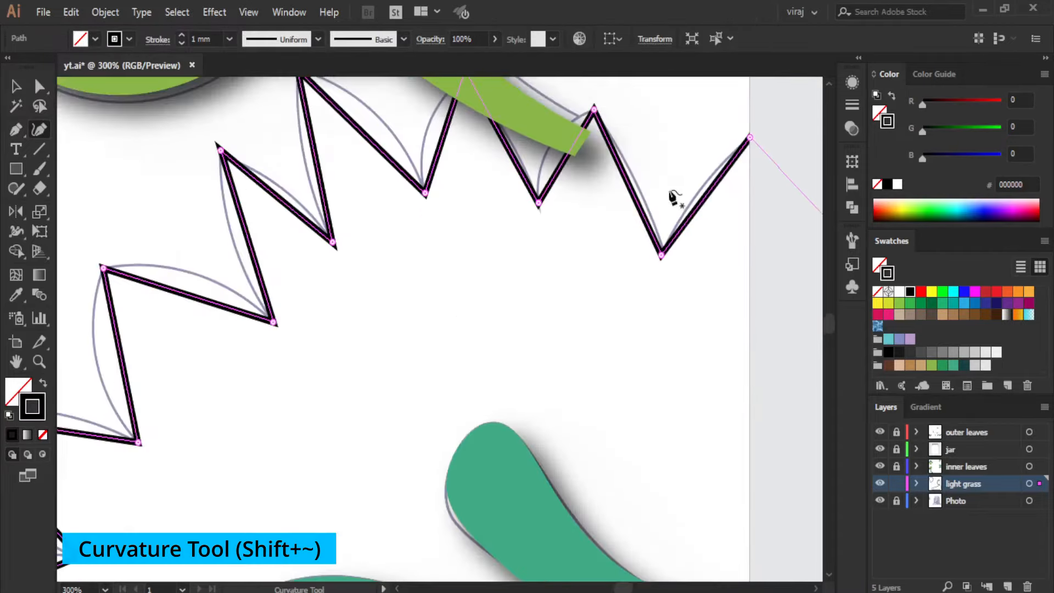
left_click_drag(695, 196, 695, 193)
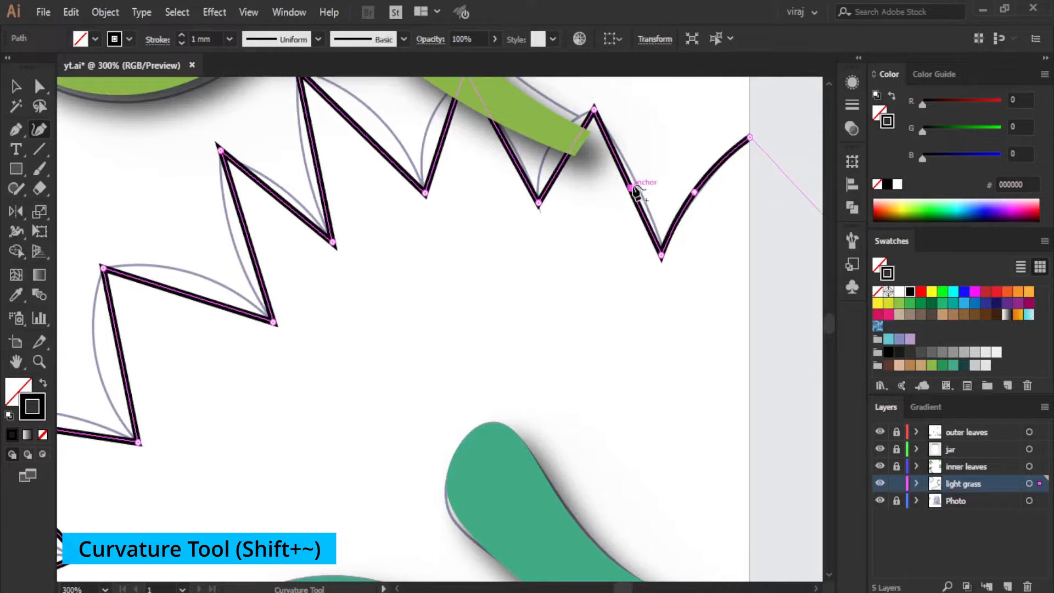
left_click(634, 185)
left_click(552, 141)
left_click(511, 143)
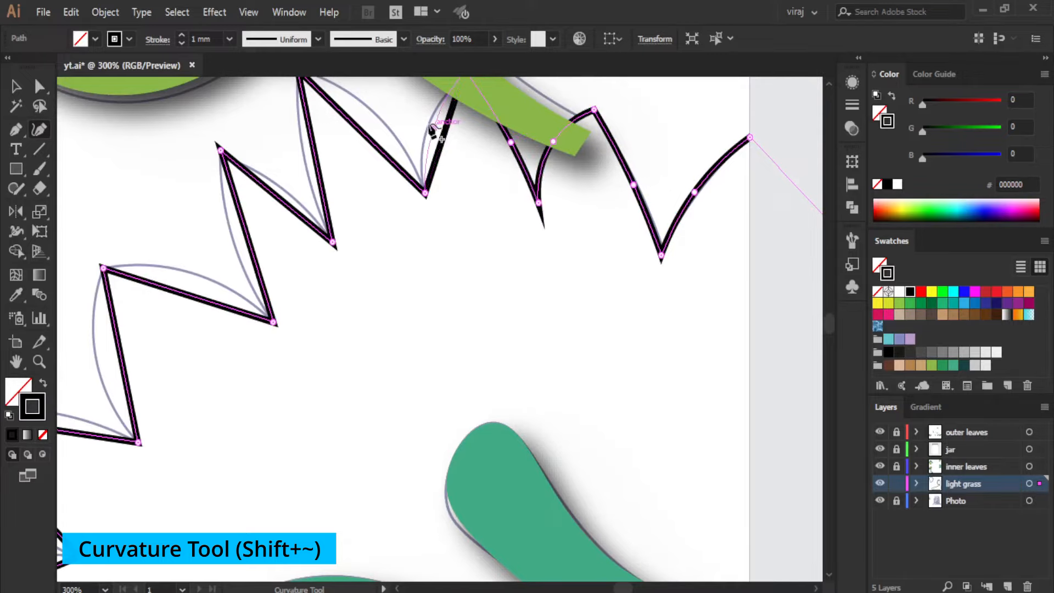
left_click(429, 123)
left_click(372, 112)
left_click(304, 157)
left_click(284, 191)
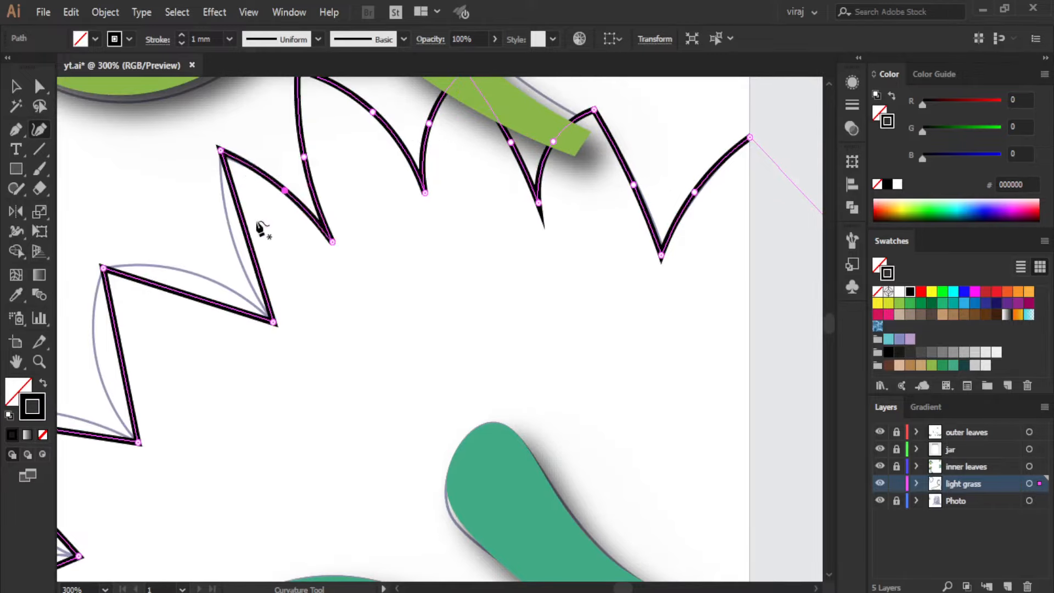
left_click(229, 241)
left_click(188, 271)
- Curve the segments down the jagged bush's left side to follow the sketched leaf tips
left_click_drag(118, 341, 95, 352)
left_click_drag(61, 446, 303, 366)
left_click_drag(256, 432, 228, 420)
scroll(251, 473, "down", 3)
scroll(241, 462, "down", 3)
left_click_drag(255, 481, 246, 489)
left_click_drag(204, 454, 194, 437)
scroll(214, 467, "down", 5)
left_click_drag(223, 481, 247, 437)
scroll(208, 513, "down", 1)
left_click_drag(185, 477, 148, 443)
scroll(211, 519, "down", 3)
scroll(186, 506, "down", 2)
left_click_drag(148, 534, 142, 547)
scroll(187, 494, "down", 5)
left_click_drag(178, 455, 157, 432)
scroll(157, 432, "down", 3)
left_click_drag(98, 457, 117, 447)
scroll(221, 496, "down", 1)
left_click_drag(233, 554, 232, 555)
left_click_drag(174, 536, 169, 531)
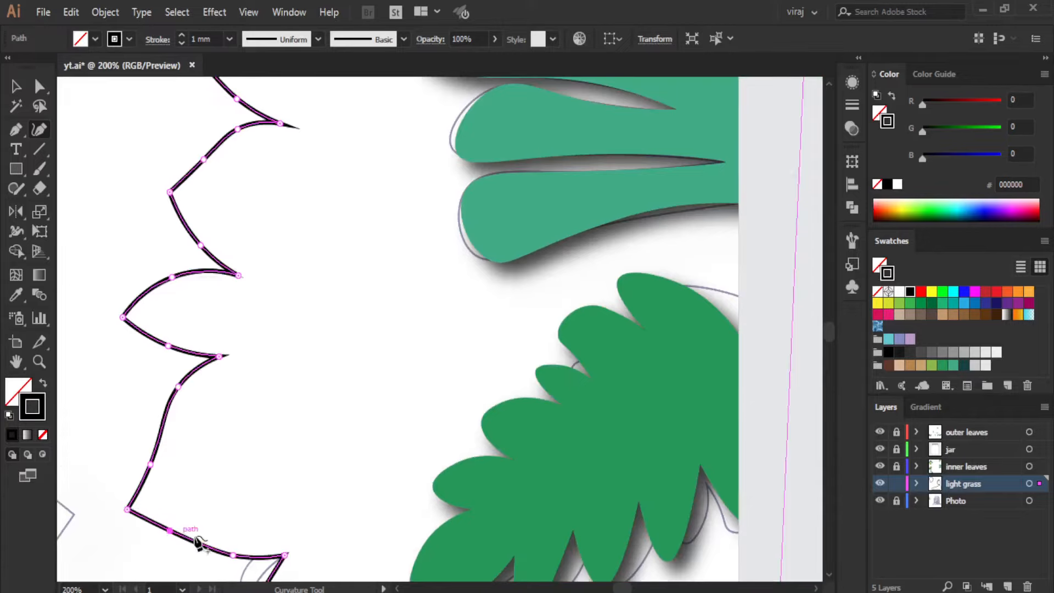
- Curve the spiky segments along the jagged bush's lower-left edge to match the sketch
scroll(193, 536, "down", 5)
left_click_drag(259, 418, 252, 415)
left_click_drag(306, 458, 310, 466)
left_click_drag(273, 470, 270, 469)
scroll(285, 456, "down", 2)
left_click_drag(332, 418, 320, 410)
left_click_drag(316, 465, 314, 460)
left_click_drag(398, 492, 288, 452)
scroll(322, 472, "up", 2)
scroll(288, 451, "down", 2)
left_click_drag(351, 436, 356, 450)
left_click_drag(463, 451, 427, 449)
left_click(470, 514)
left_click_drag(611, 489, 621, 501)
left_click(560, 544)
- Curve the remaining spikes at the jagged bush's lower-right end up to the jar's edge, and deselect the path
left_click_drag(499, 366, 381, 329)
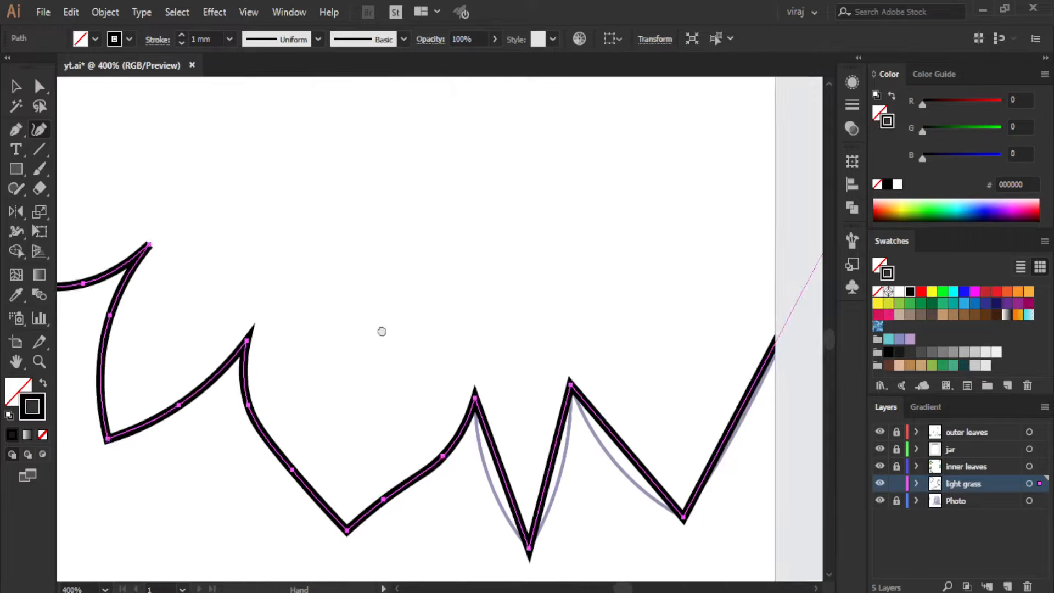
left_click_drag(471, 450, 458, 458)
left_click(532, 449)
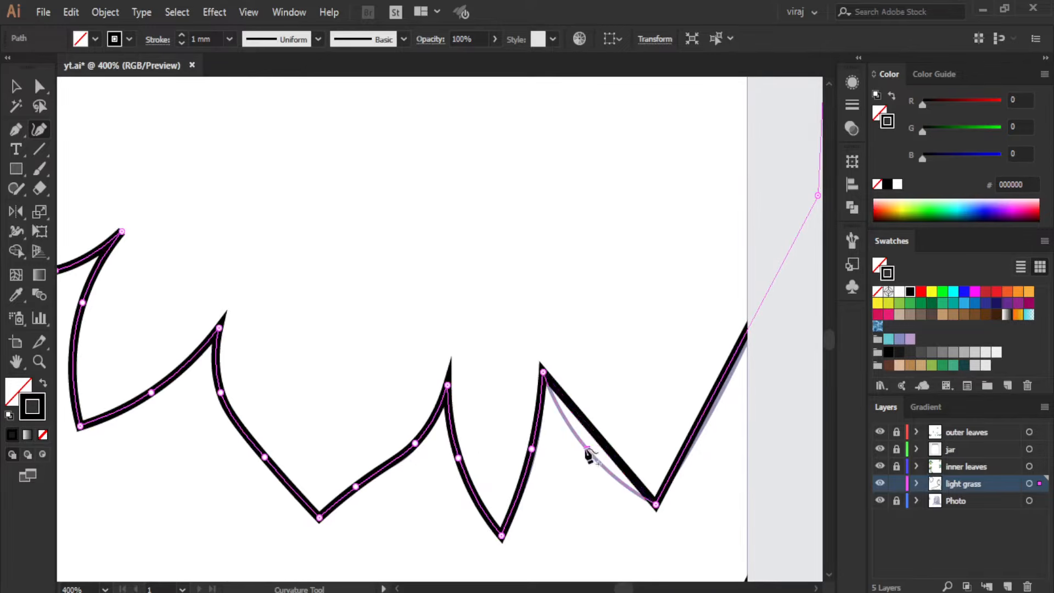
left_click(588, 449)
left_click(717, 401)
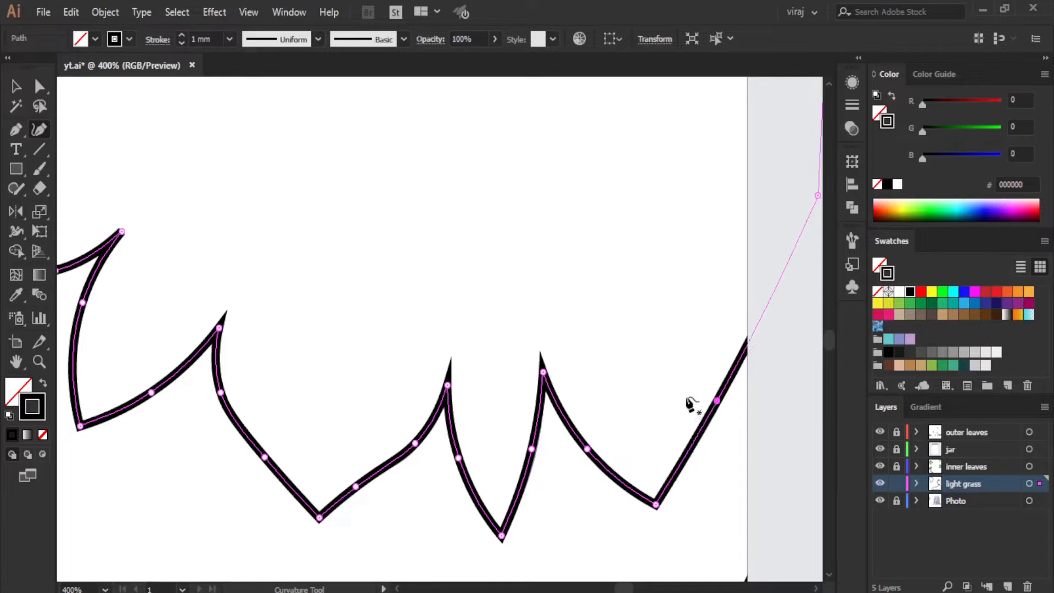
scroll(650, 366, "down", 6)
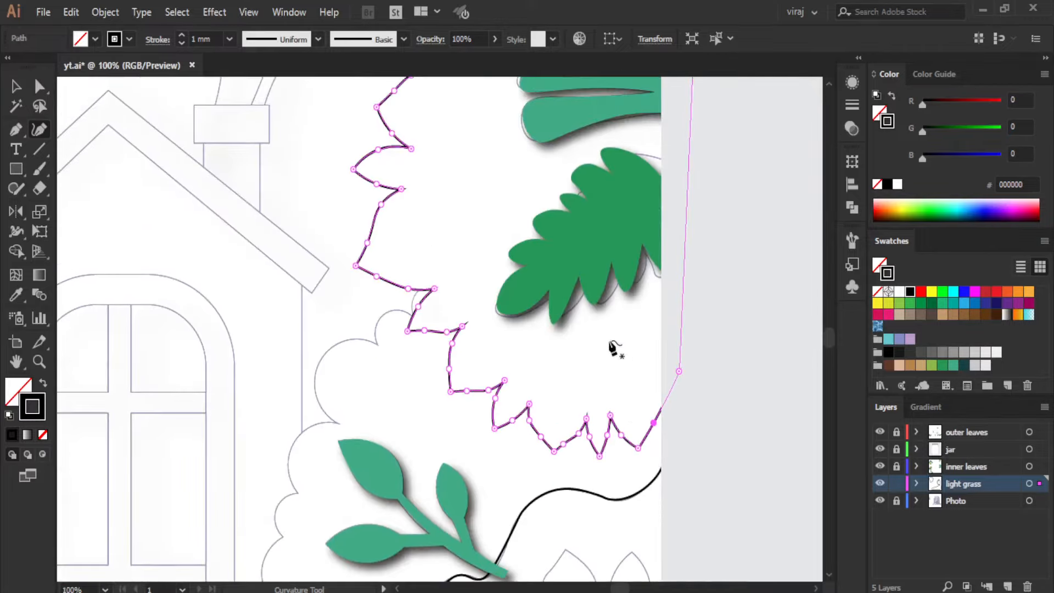
scroll(609, 351, "up", 1)
left_click(16, 88)
left_click(690, 337)
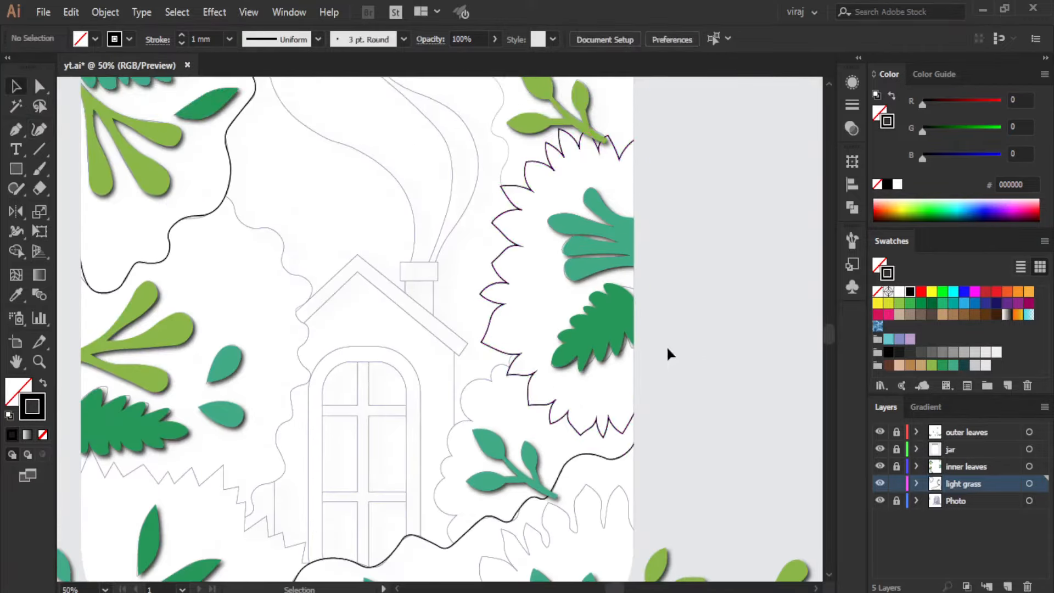
- Fill the wavy bush, jagged bush and ground shapes with the palette's light green 8BB846 and no stroke
scroll(681, 339, "down", 2)
left_click(573, 435)
left_click(418, 299)
left_click_drag(308, 257, 636, 478)
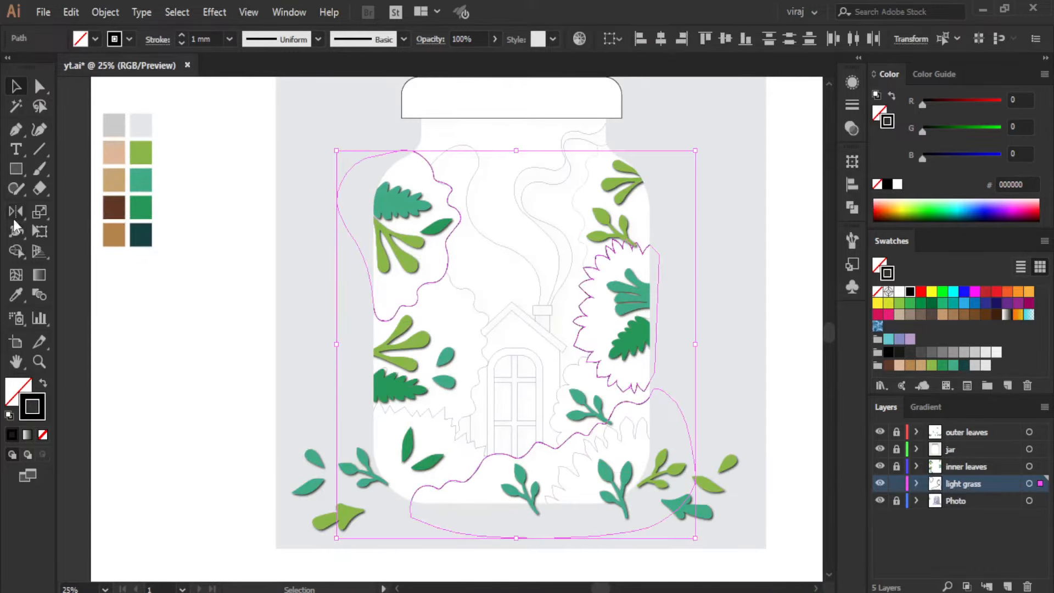
key("i")
left_click(140, 154)
key("v")
left_click(262, 261)
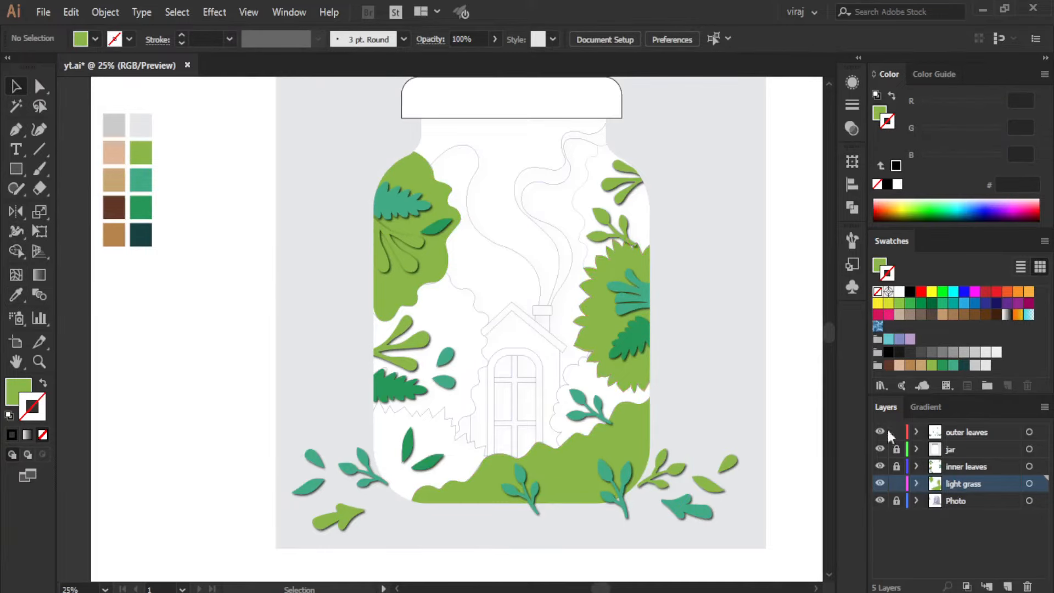
- Move the light green twig above the jagged bush from the outer leaves layer to the light grass layer
left_click(649, 268)
scroll(649, 268, "up", 6)
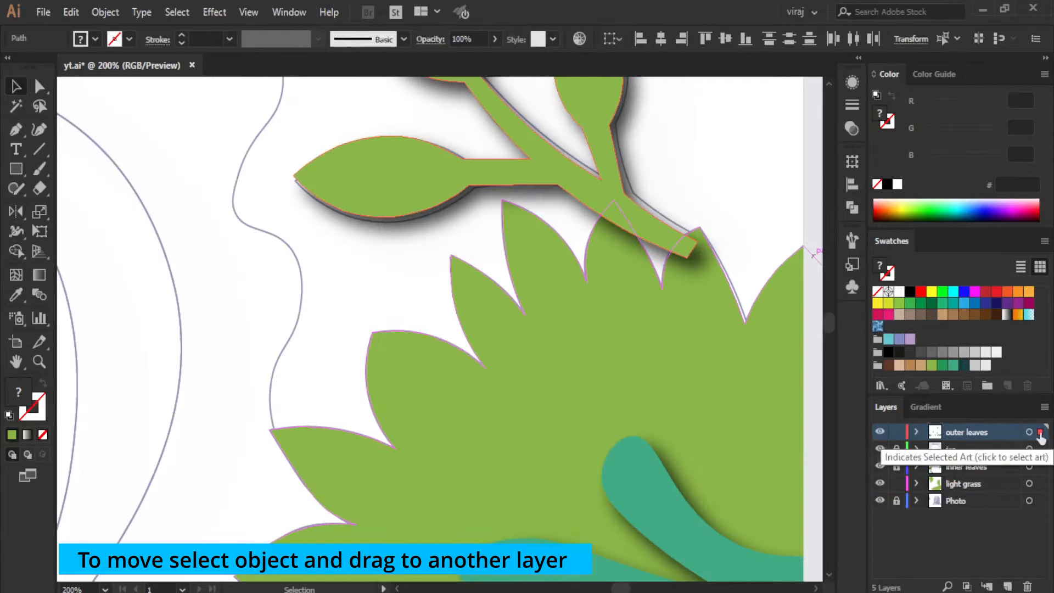
left_click(914, 432)
scroll(1031, 498, "down", 3)
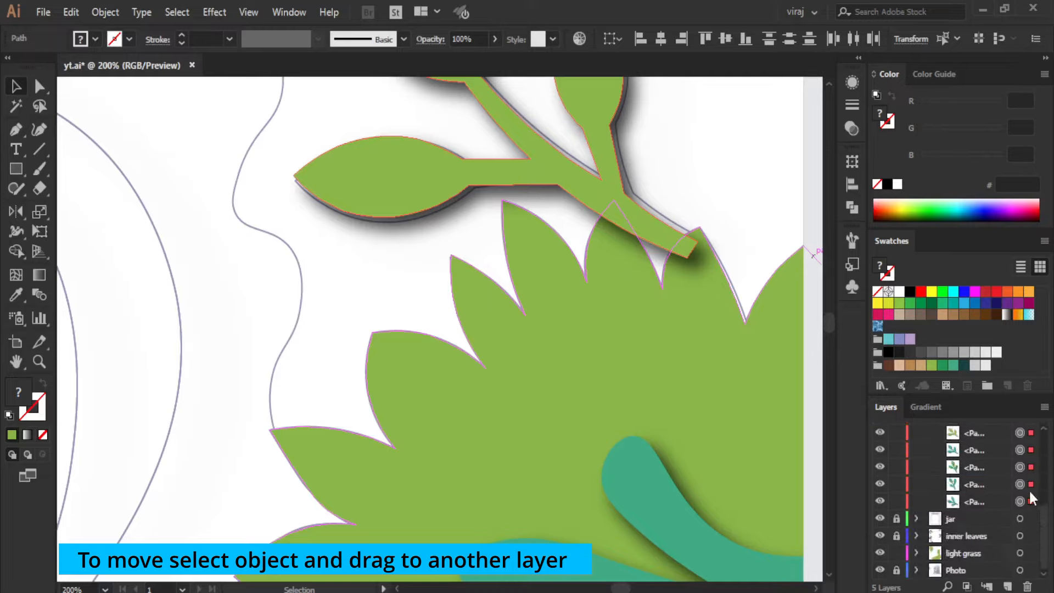
left_click(596, 198)
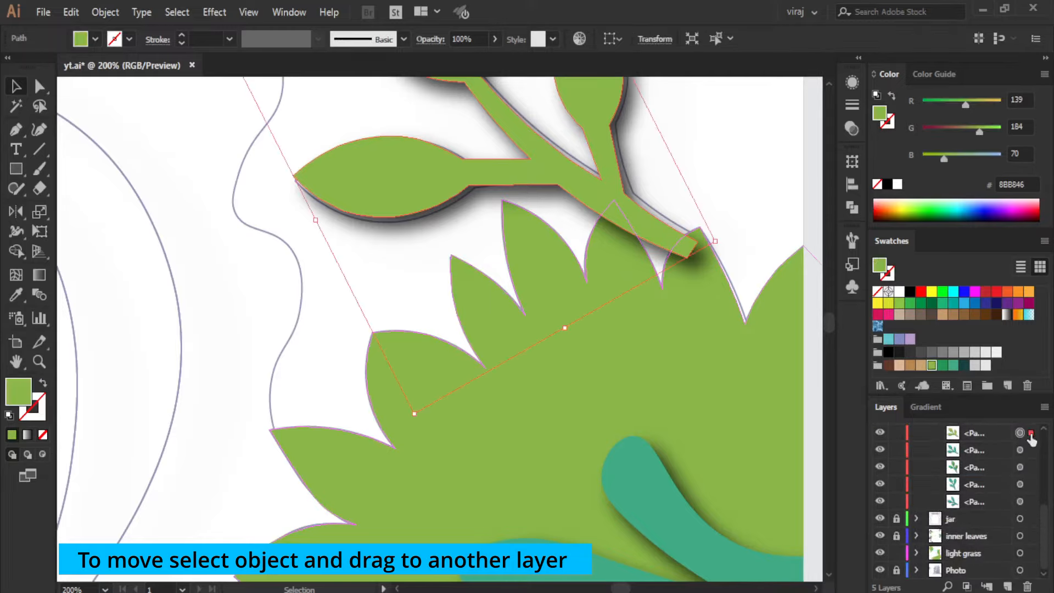
left_click_drag(1034, 559, 1031, 553)
- Send the light green twig to the back so its stem sits behind the jagged bush
right_click(683, 315)
left_click(651, 264)
right_click(608, 173)
mouse_move(675, 432)
left_click(812, 468)
left_click(778, 190)
- Move the teal twig beside the house to the light grass layer and lock the outer leaves layer
scroll(778, 190, "down", 3)
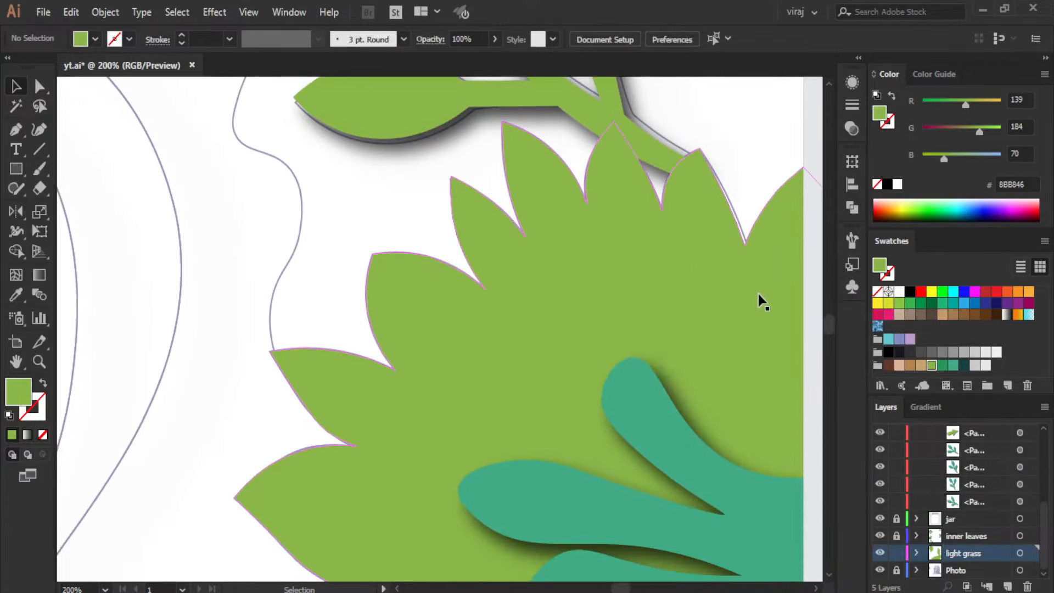
scroll(748, 316, "down", 2)
scroll(624, 381, "down", 5)
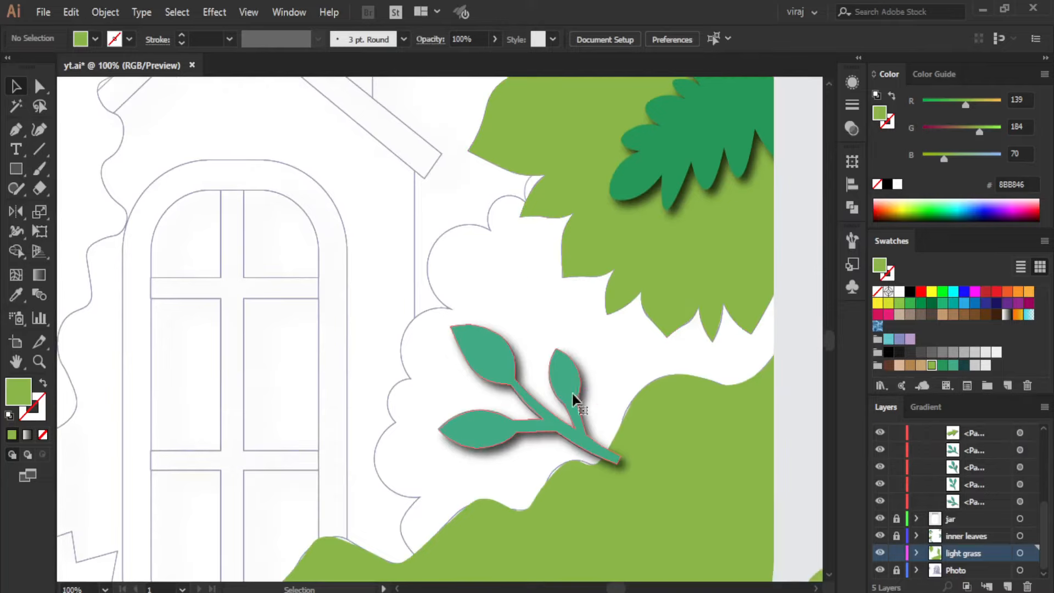
left_click(575, 400)
scroll(1003, 456, "down", 3)
left_click_drag(1030, 467, 1030, 553)
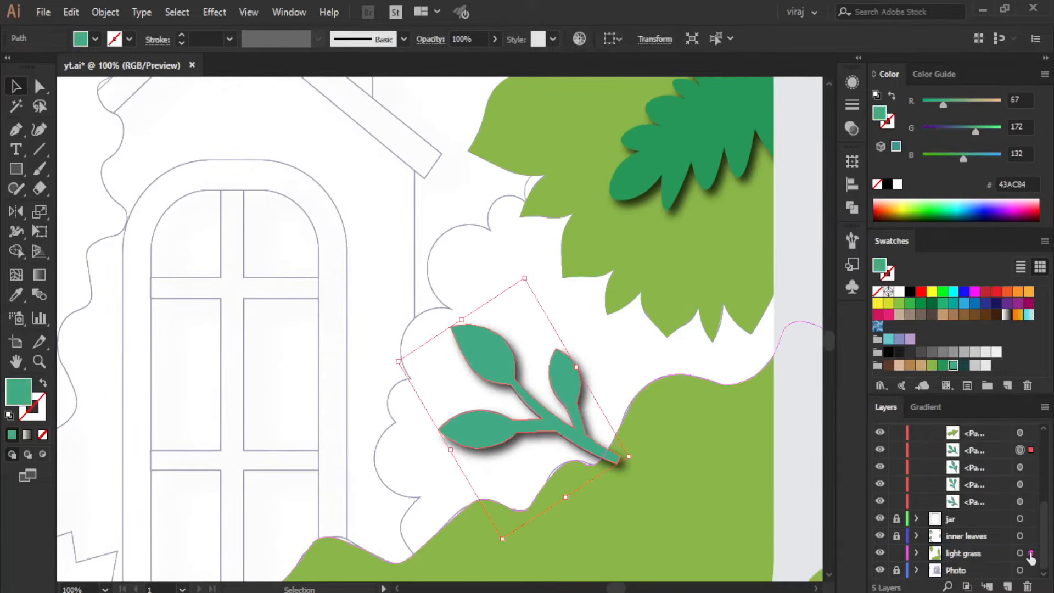
scroll(942, 485, "up", 5)
left_click(917, 432)
left_click(895, 432)
- Send the teal twig beside the house to the back, behind the green ground shape
left_click(621, 384)
right_click(553, 415)
mouse_move(582, 341)
left_click(828, 395)
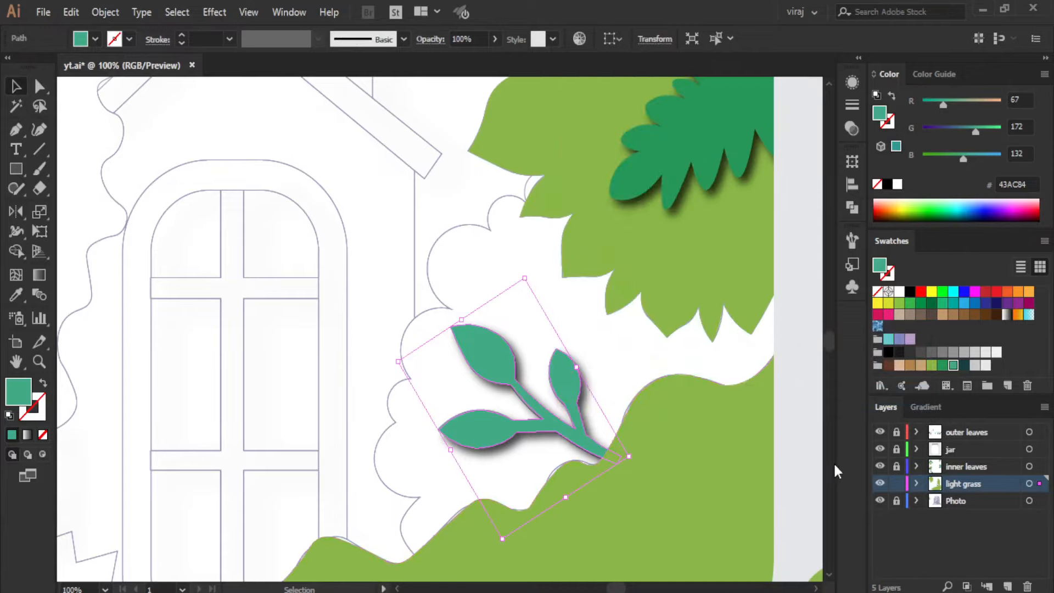
left_click(803, 455)
scroll(744, 405, "down", 4)
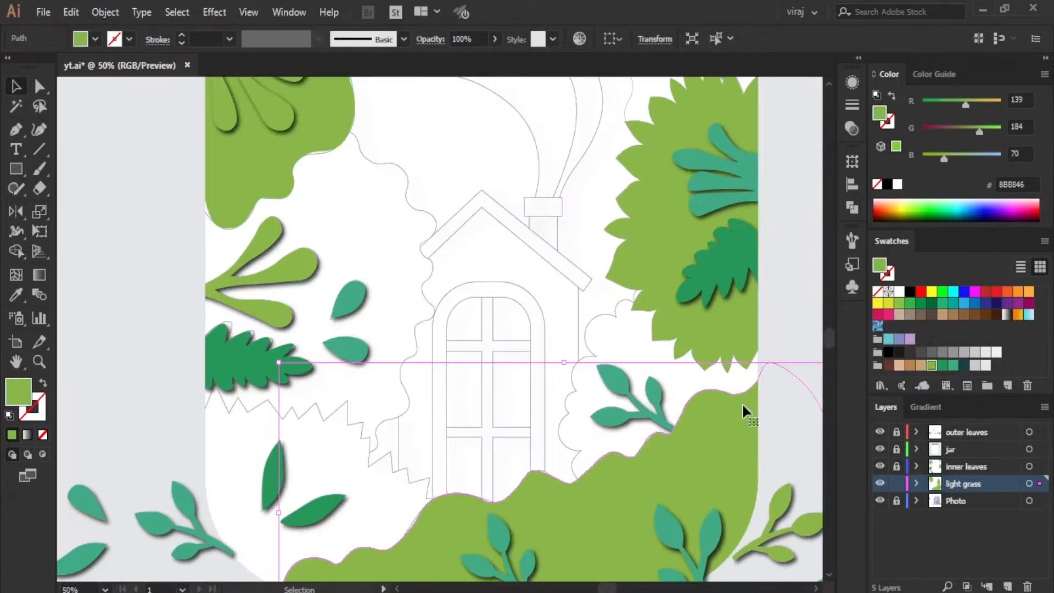
left_click(793, 291)
- Apply a Multiply drop shadow to the two bushes and the ground, with 75% opacity, 7 pt offsets and 5 pt blur
scroll(793, 286, "down", 2)
left_click_drag(794, 283, 571, 354)
scroll(565, 355, "up", 1)
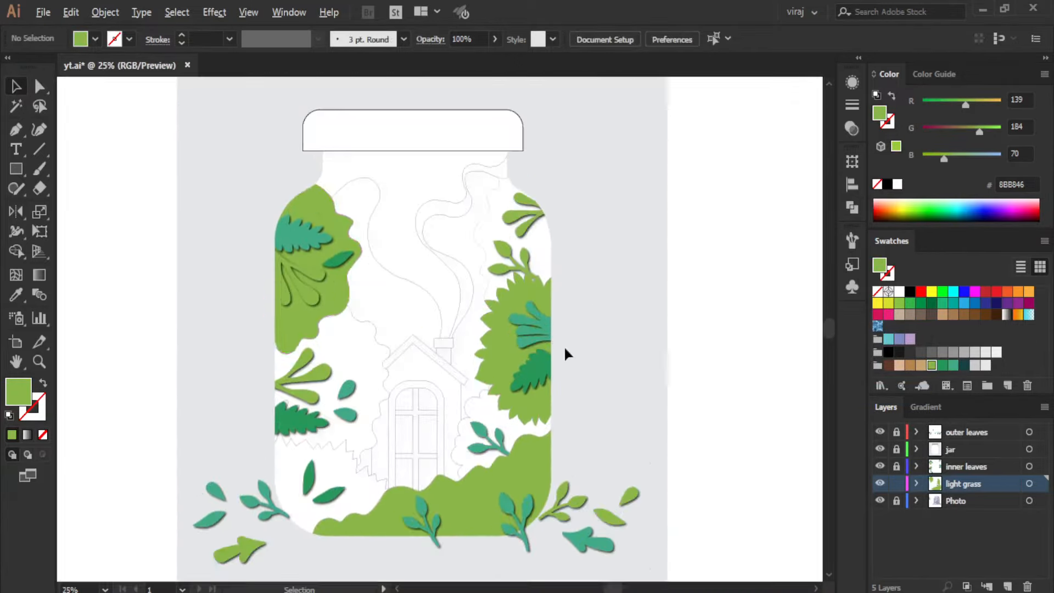
left_click(333, 292)
left_click(493, 365, "shift")
left_click(215, 12)
mouse_move(236, 197)
left_click(436, 199)
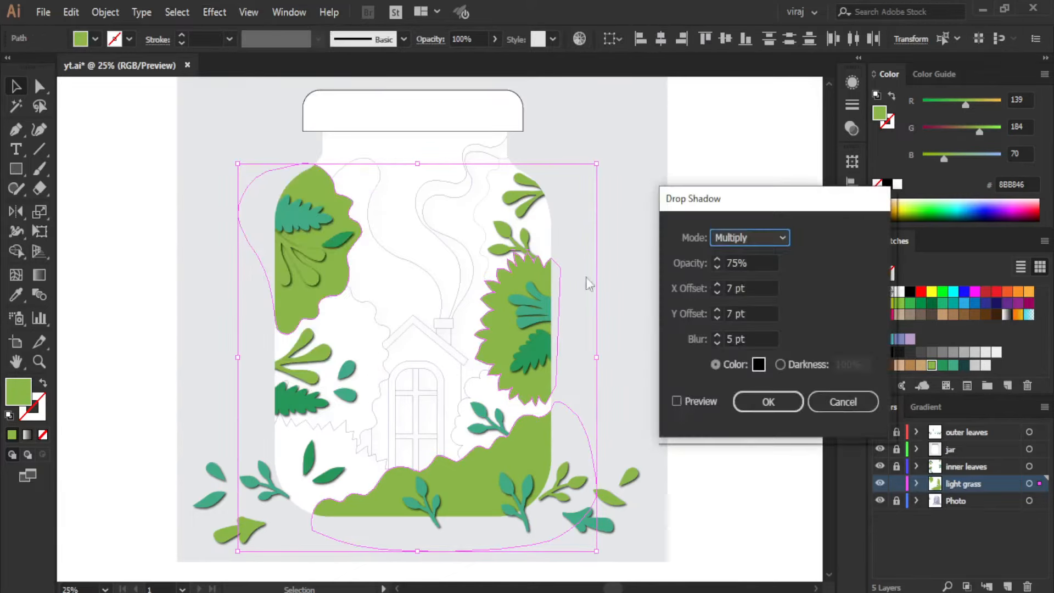
left_click(676, 401)
left_click(768, 401)
left_click(735, 335)
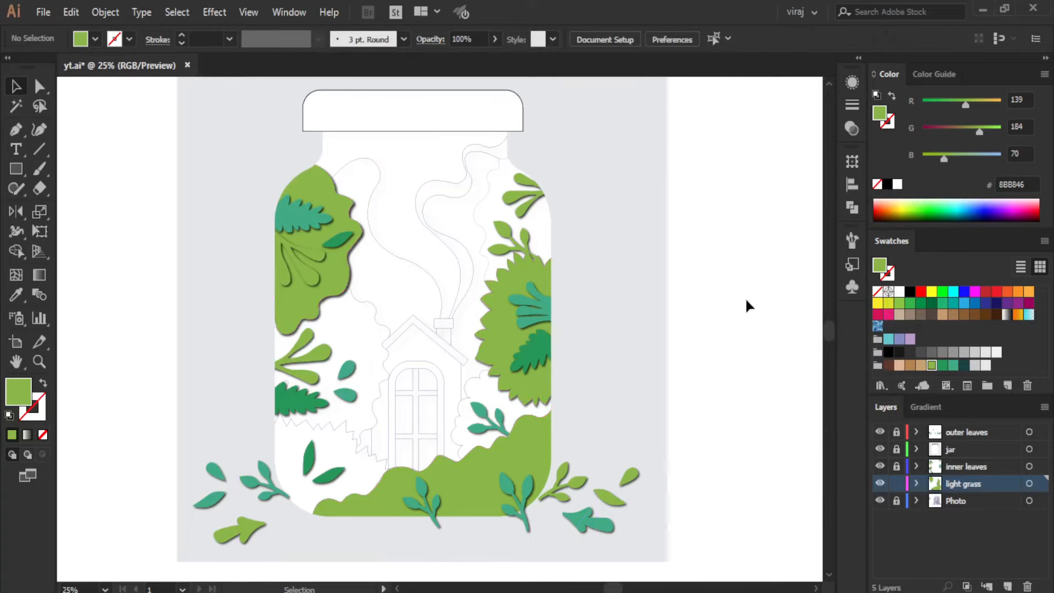
- Add a layer below light grass and name it "dark grass"
left_click(1008, 586, "ctrl+alt")
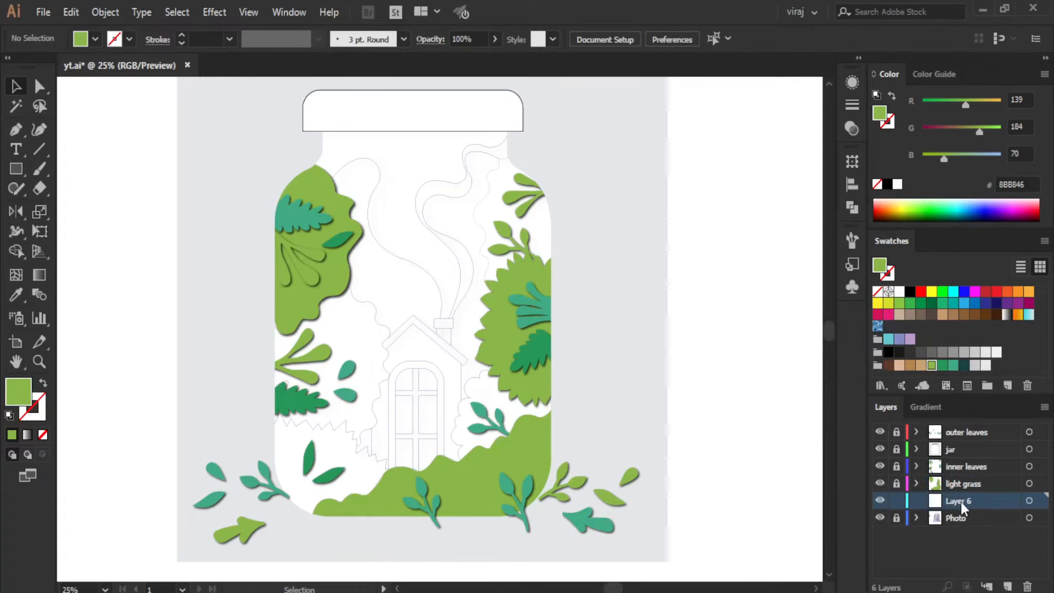
double_click(959, 501)
type("dark grass")
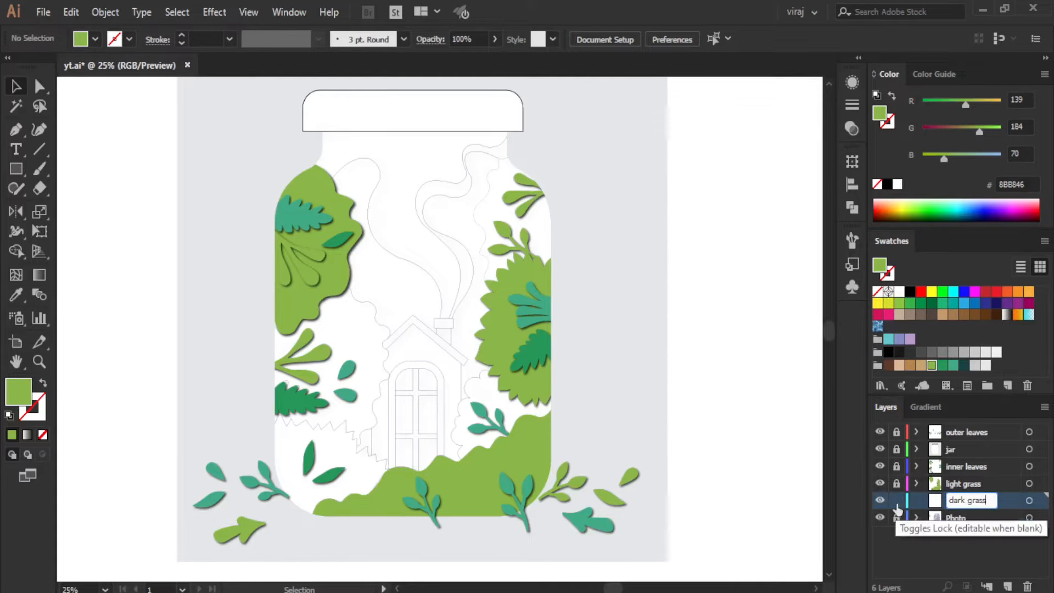
left_click(84, 365)
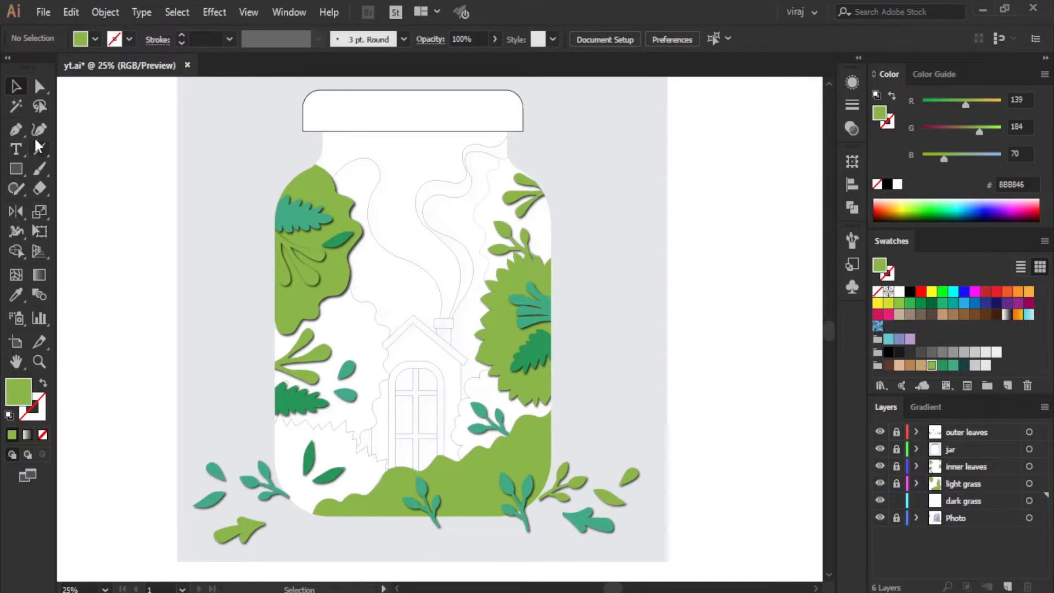
- Start the zigzag grass outline at the jar's left edge with the Pen tool, using no fill and a black stroke
left_click(16, 129)
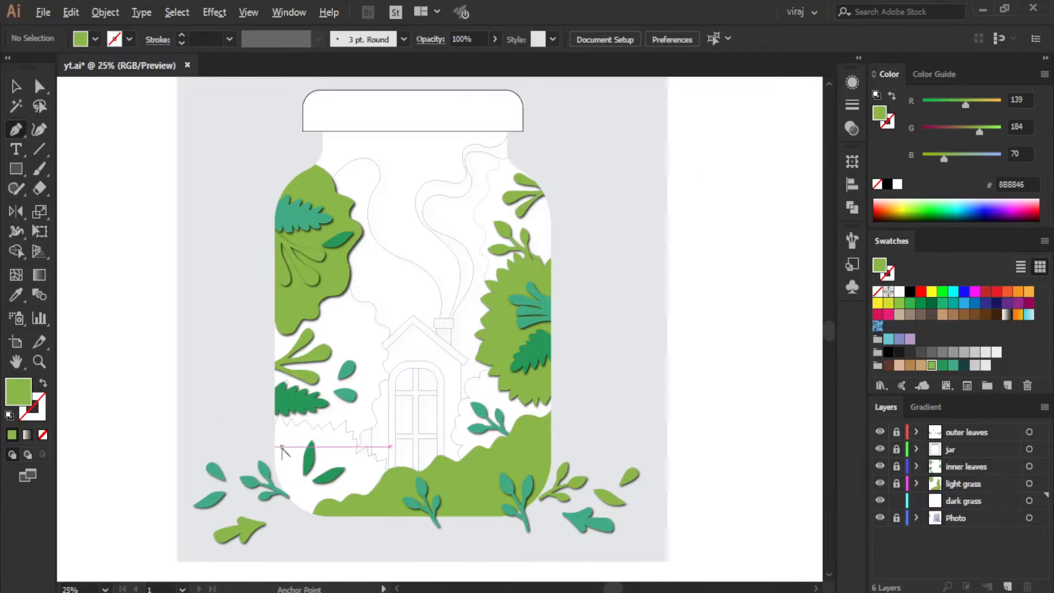
scroll(282, 451, "up", 3)
left_click(259, 404)
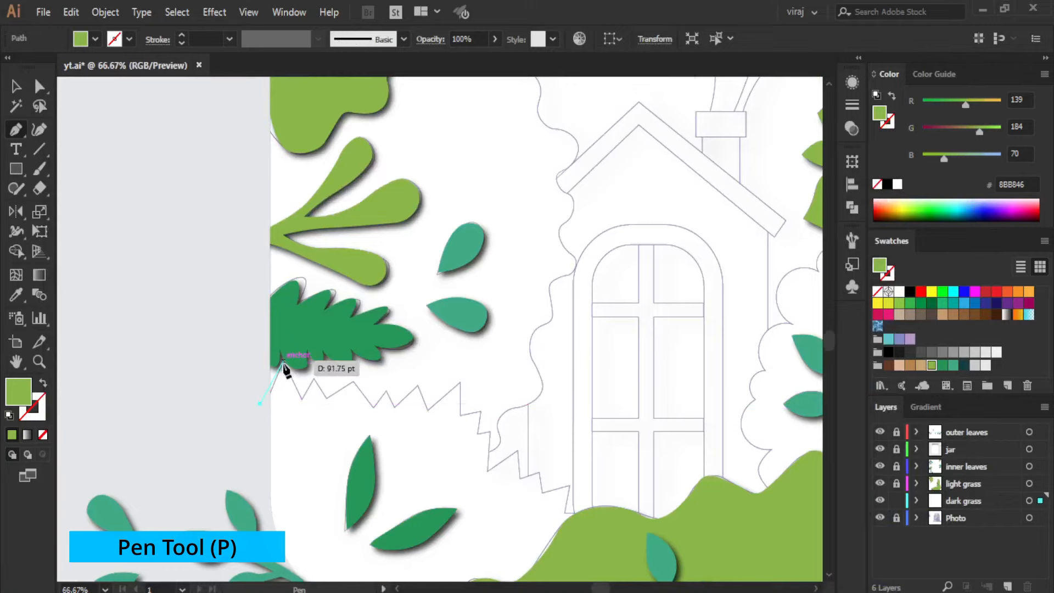
left_click(283, 361)
left_click(301, 400)
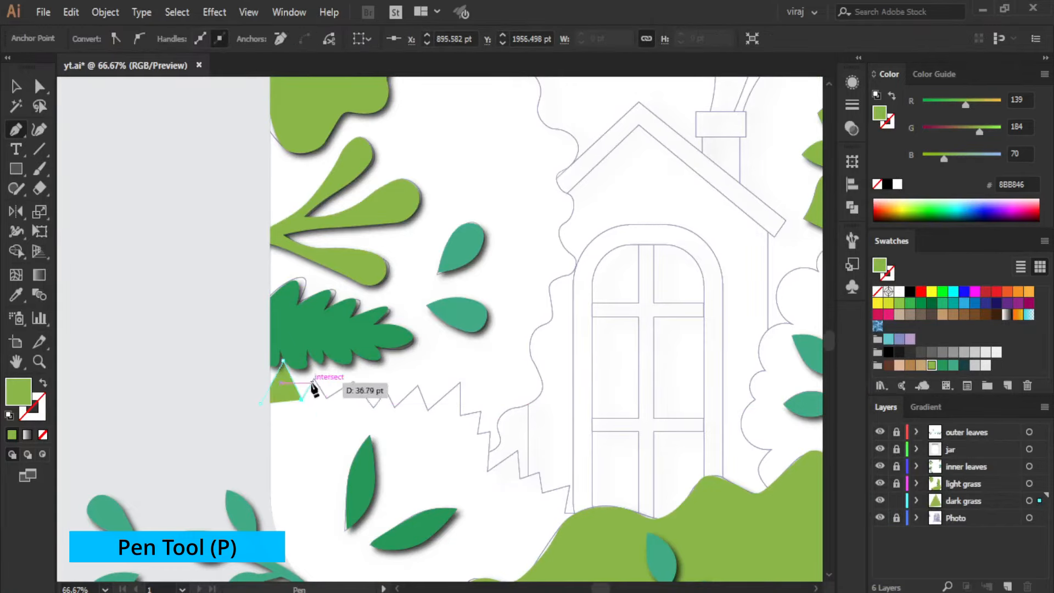
left_click(892, 97)
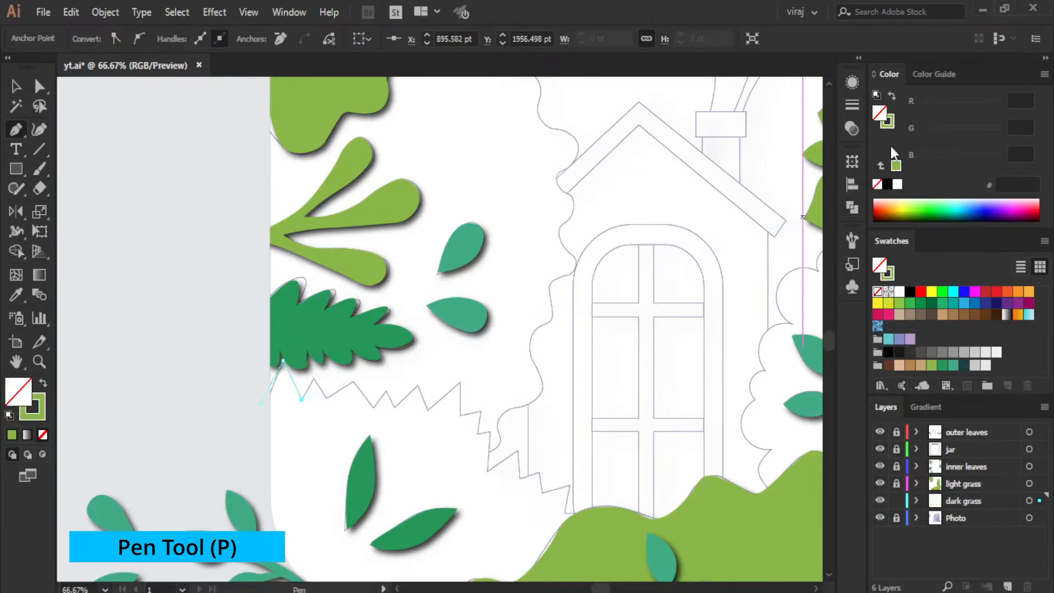
left_click(887, 184)
- Trace the upper zigzag edge of the dark grass point by point from the jar's left side towards the house
scroll(324, 406, "up", 2)
left_click(301, 344)
left_click(329, 388)
left_click(390, 350)
left_click(434, 409)
left_click(464, 373)
left_click(482, 409)
left_click(535, 359)
left_click(557, 416)
left_click(630, 354)
left_click(630, 427)
left_click(677, 418)
left_click(670, 468)
left_click(697, 464)
- Continue the zigzag edge down the remaining spikes to the light green ground at the door's base
scroll(701, 485, "down", 2)
scroll(698, 479, "down", 1)
left_click(692, 475)
left_click(760, 428)
left_click(764, 490)
left_click_drag(747, 438, 326, 416)
left_click(385, 455)
left_click(392, 501)
left_click(453, 485)
left_click(443, 547)
left_click(526, 548)
- Close the zigzag grass outline by running it beneath the ground and around outside the jar's lower left corner
key("ctrl+minus")
key("ctrl+minus")
key("ctrl+minus")
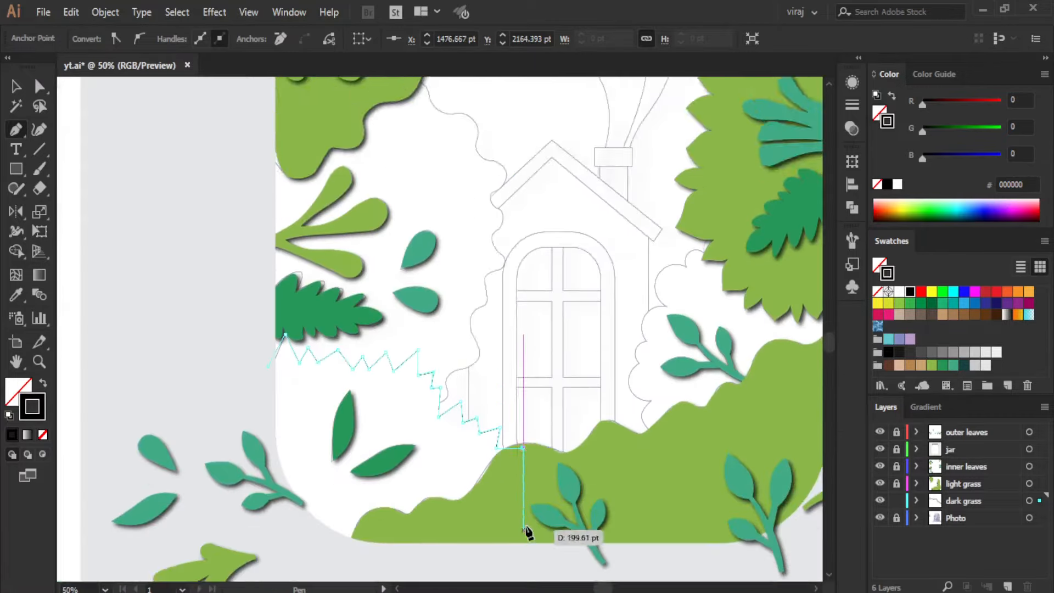
left_click(519, 501)
left_click(351, 494)
left_click(206, 329)
left_click(267, 268)
left_click(286, 236)
- Set the zigzag grass outline's stroke weight to 1 mm
left_click(16, 88)
left_click(311, 263)
left_click(311, 258)
left_click(229, 39)
left_click(278, 143)
left_click(292, 245)
- Trace the scalloped bush edge between the door and the teal twig with straight Pen segments joining the scallop corners
left_click_drag(544, 211, 348, 348)
left_click(18, 131)
scroll(473, 494, "up", 2)
left_click(446, 473)
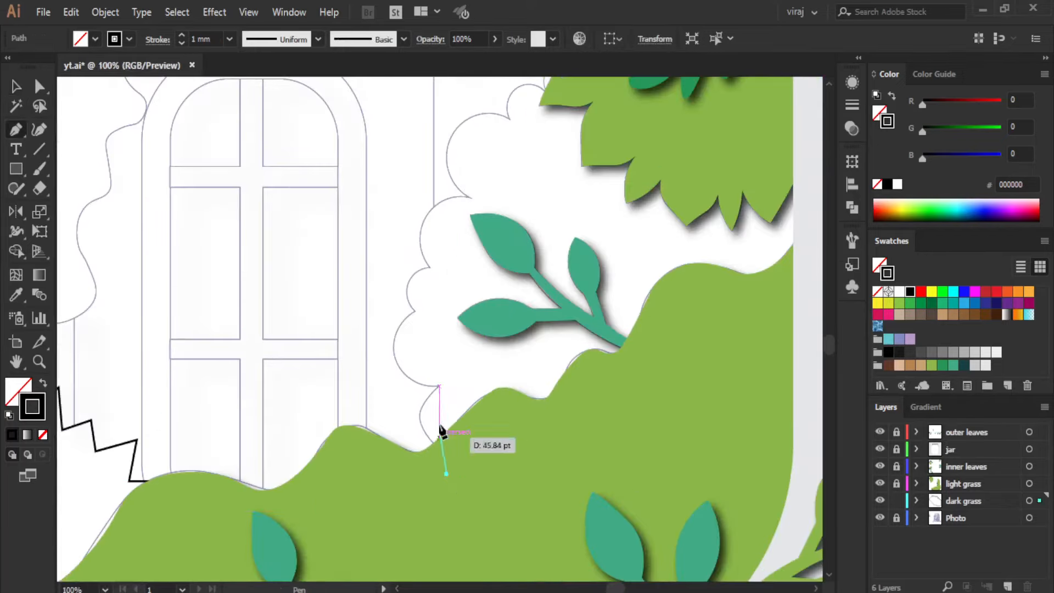
left_click(439, 387)
left_click(416, 311)
left_click(429, 267)
left_click(469, 196)
scroll(509, 149, "up", 1)
left_click(510, 149)
left_click(552, 122)
left_click(570, 96)
- Close the scalloped bush outline with corners outside the jar's right edge
scroll(610, 128, "down", 2)
left_click(747, 102)
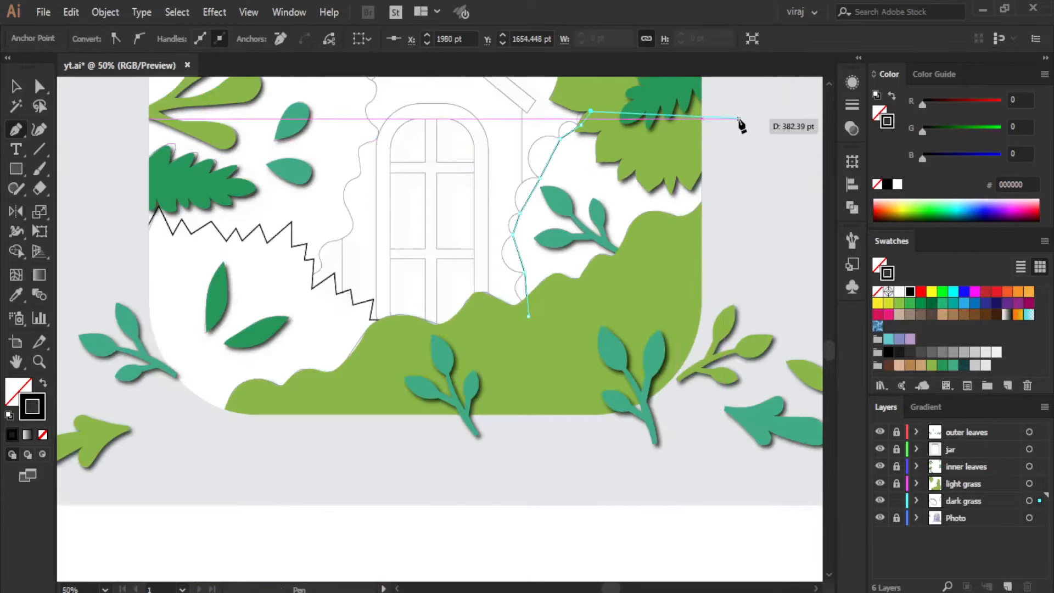
left_click(756, 305)
left_click(528, 316)
- Bend the bush outline's lower straight segments into rounded scallops with the Curvature tool, following the sketch
left_click(41, 126)
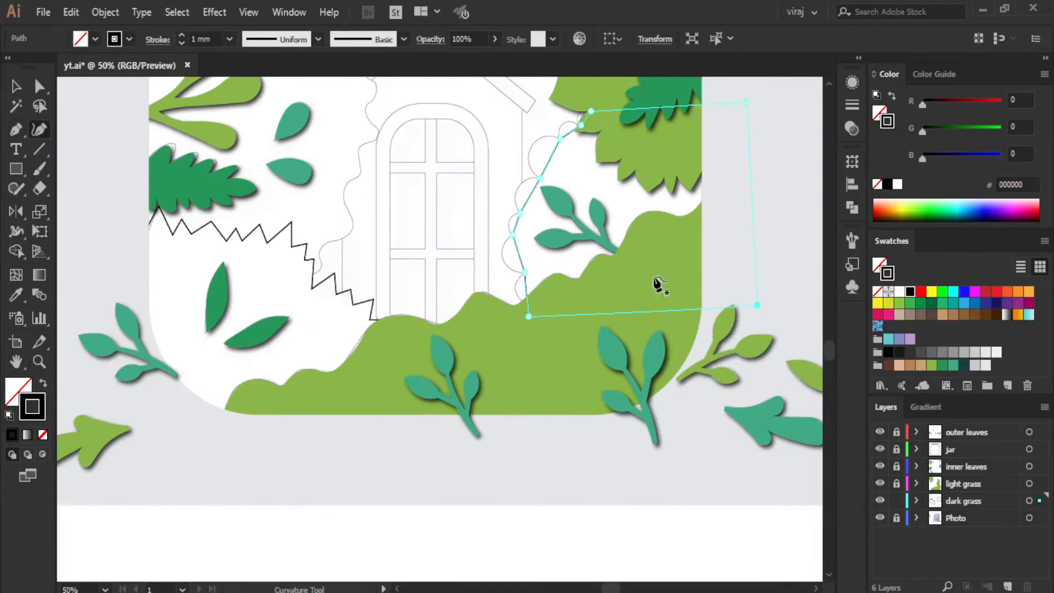
scroll(567, 278, "up", 2)
left_click_drag(483, 293, 455, 270)
left_click(452, 299)
scroll(454, 228, "up", 2)
left_click_drag(458, 238, 412, 255)
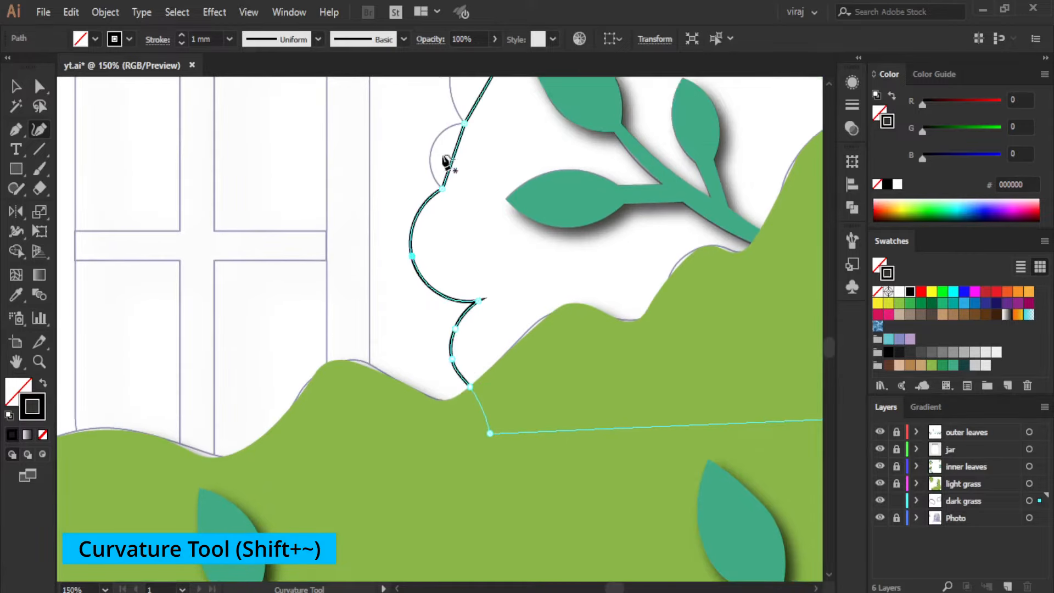
scroll(444, 160, "up", 3)
left_click_drag(448, 222, 433, 205)
- Curve the bush outline's upper segments to match the remaining sketched scallops up to the light green bush
scroll(469, 171, "down", 1)
scroll(472, 172, "up", 8)
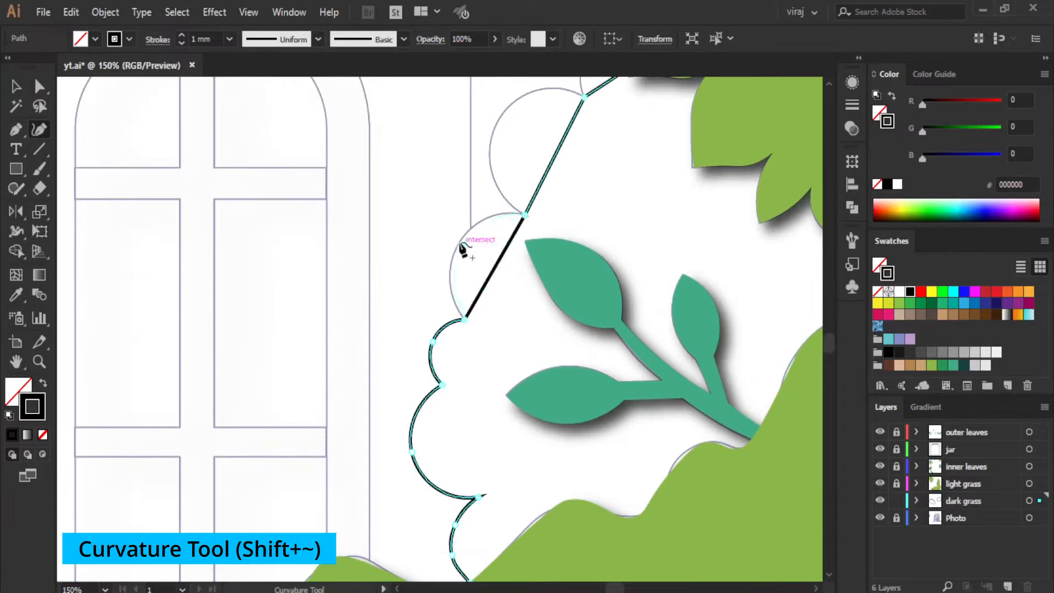
left_click(460, 246)
scroll(571, 223, "up", 3)
left_click(504, 195)
left_click(596, 127)
left_click(642, 98)
- Fill the zigzag grass and scalloped bush with the dark green sampled from the fern leaf, without a stroke
key("v")
left_click(443, 163)
scroll(386, 227, "down", 4)
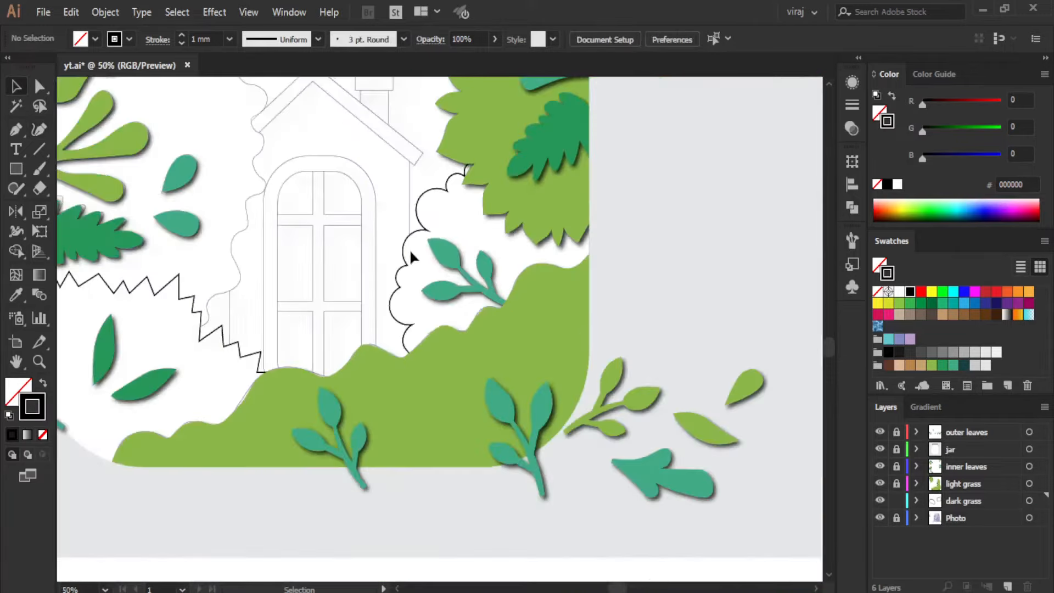
scroll(630, 266, "down", 1)
left_click_drag(416, 456, 515, 473)
key("i")
left_click(354, 393)
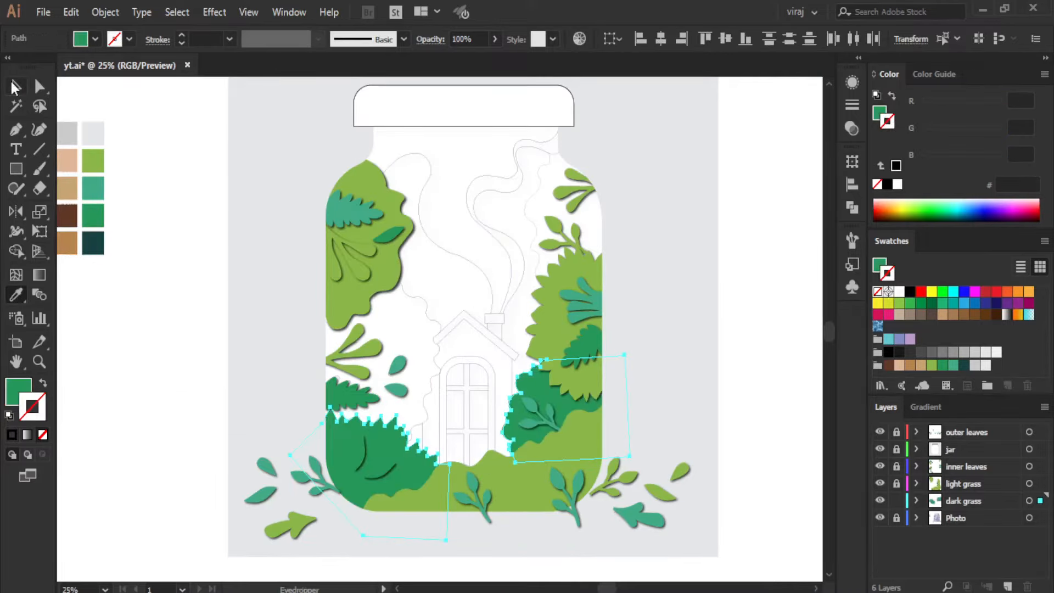
- Apply a drop shadow to the two dark green grass shapes
left_click(15, 86)
scroll(499, 463, "up", 1)
scroll(499, 462, "up", 1)
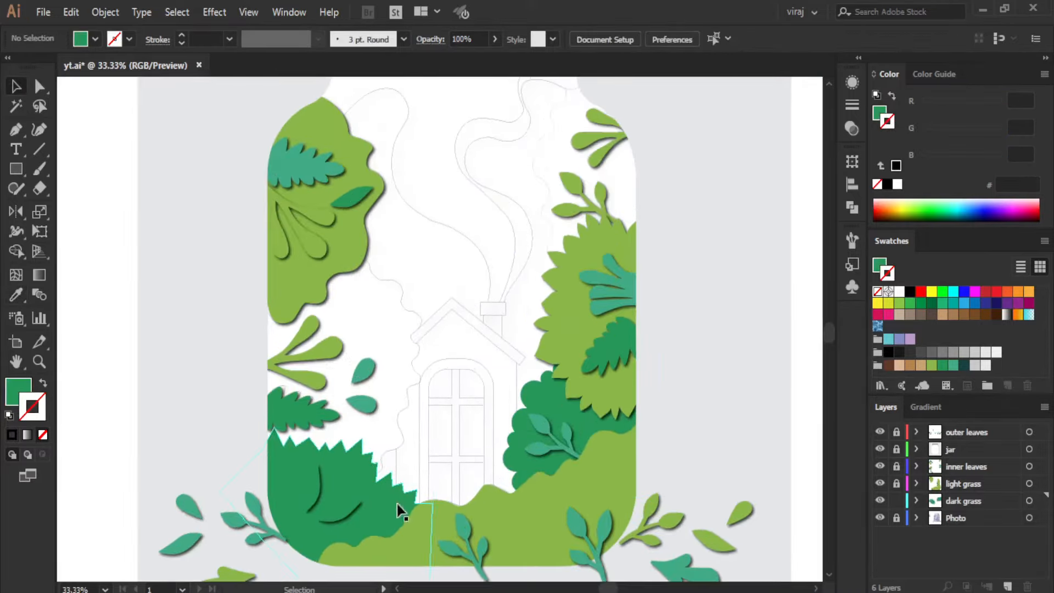
left_click(525, 455, "shift")
left_click(214, 12)
mouse_move(329, 195)
left_click(412, 196)
left_click(698, 401)
left_click(769, 402)
left_click(780, 455)
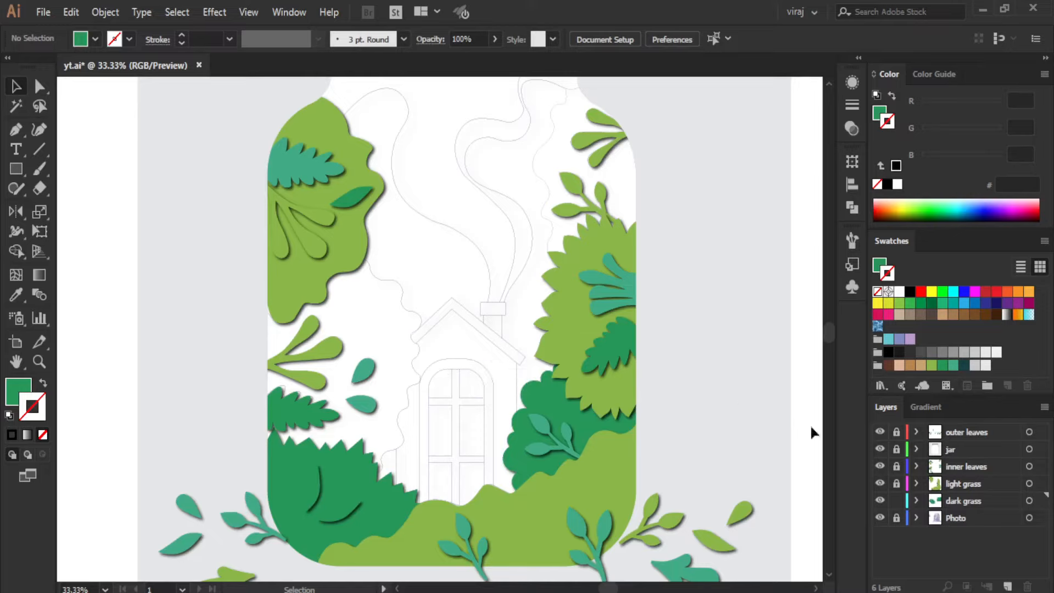
- Add a layer between dark grass and Photo and name it "light green grass"
left_click(1006, 586)
key("ctrl+z")
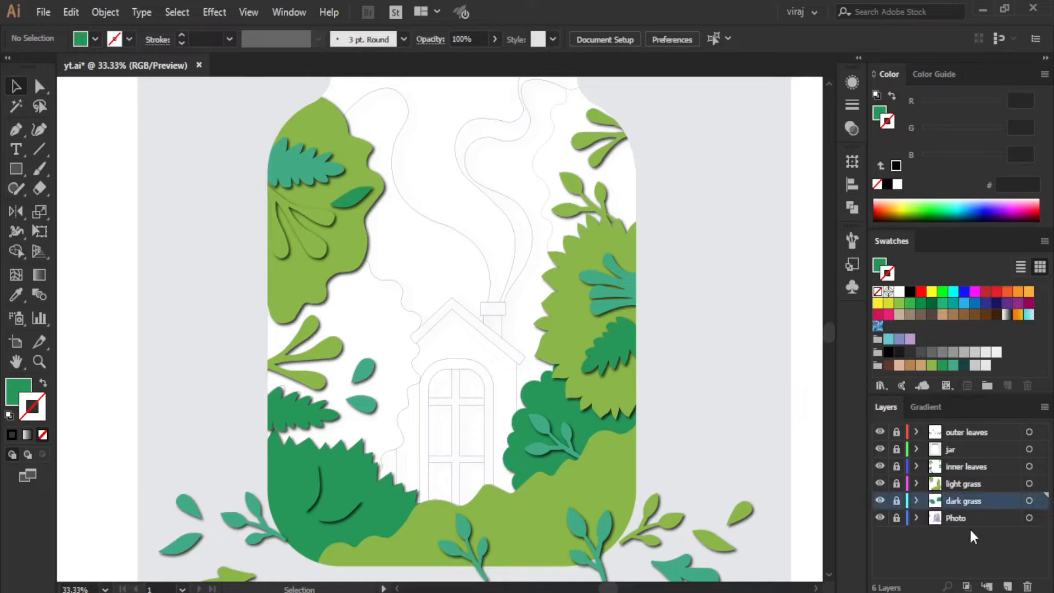
left_click(963, 522)
left_click(1008, 586)
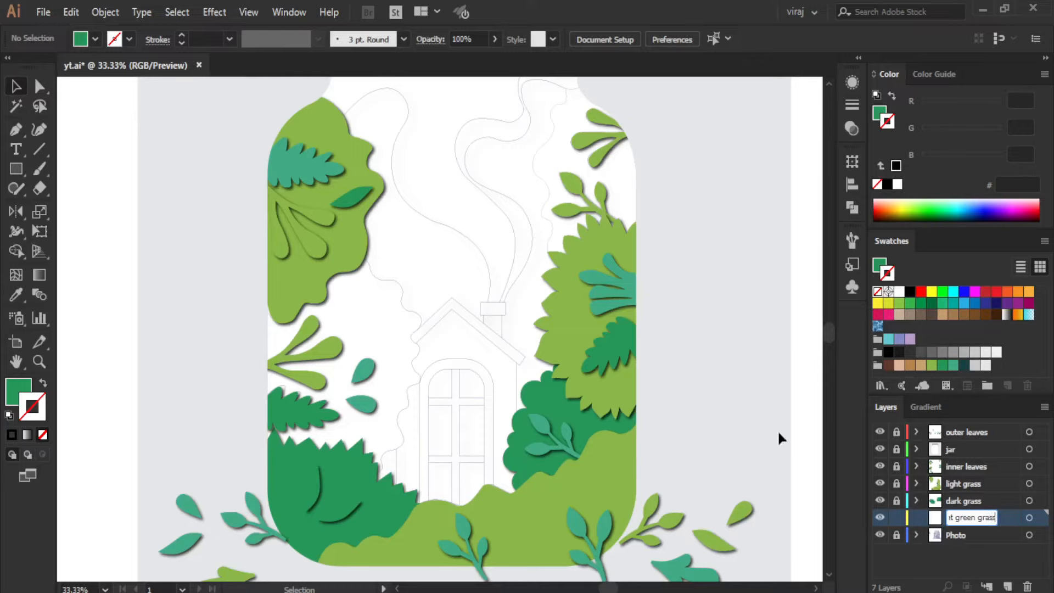
scroll(730, 360, "up", 1)
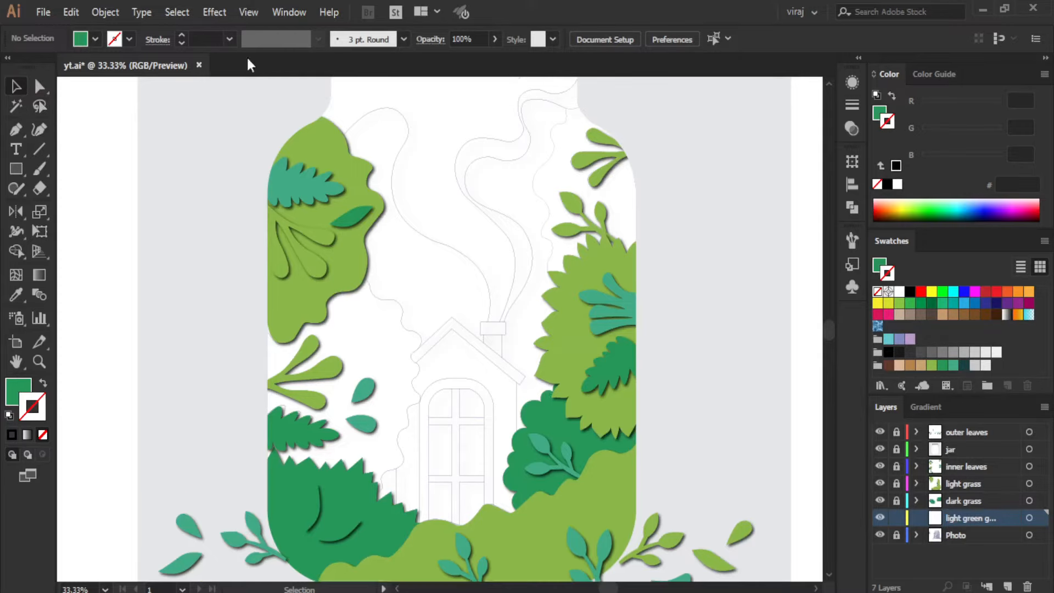
- Set the drawing style to no fill with a black 1 mm stroke
left_click(892, 95)
left_click(887, 184)
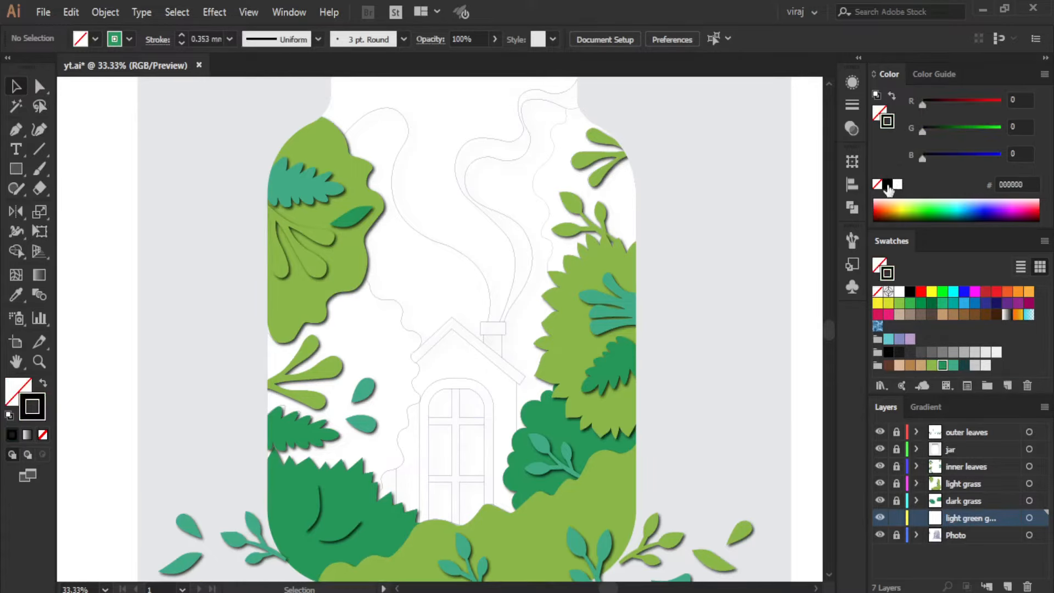
left_click(230, 39)
left_click(252, 149)
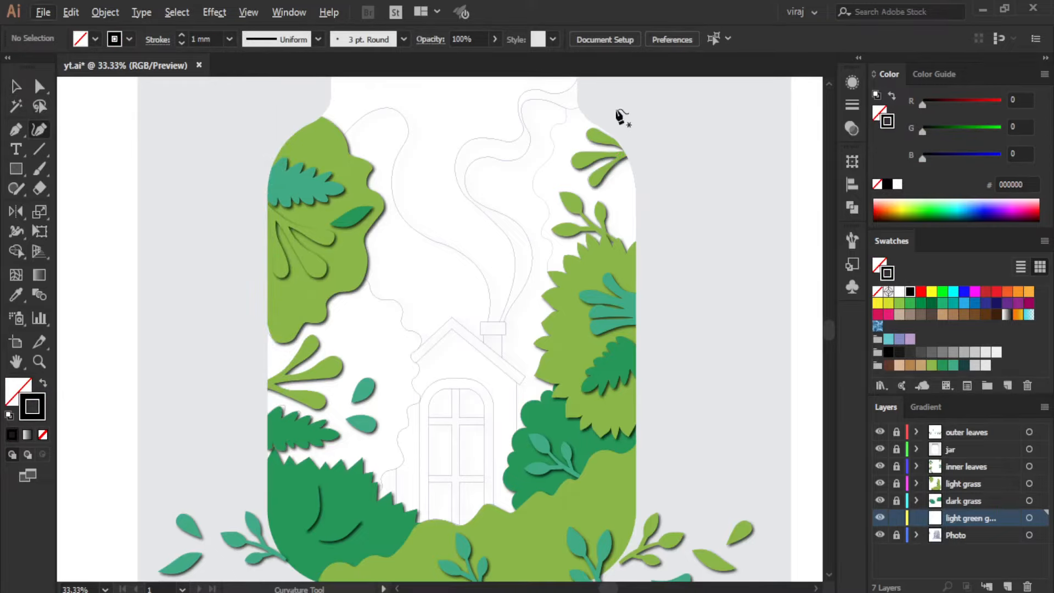
- Start a Curvature outline outside the jar's right edge and trace the first wavy bends above the spiky light green bush
left_click(671, 278)
left_click(577, 285)
scroll(576, 289, "up", 2)
scroll(558, 297, "up", 4)
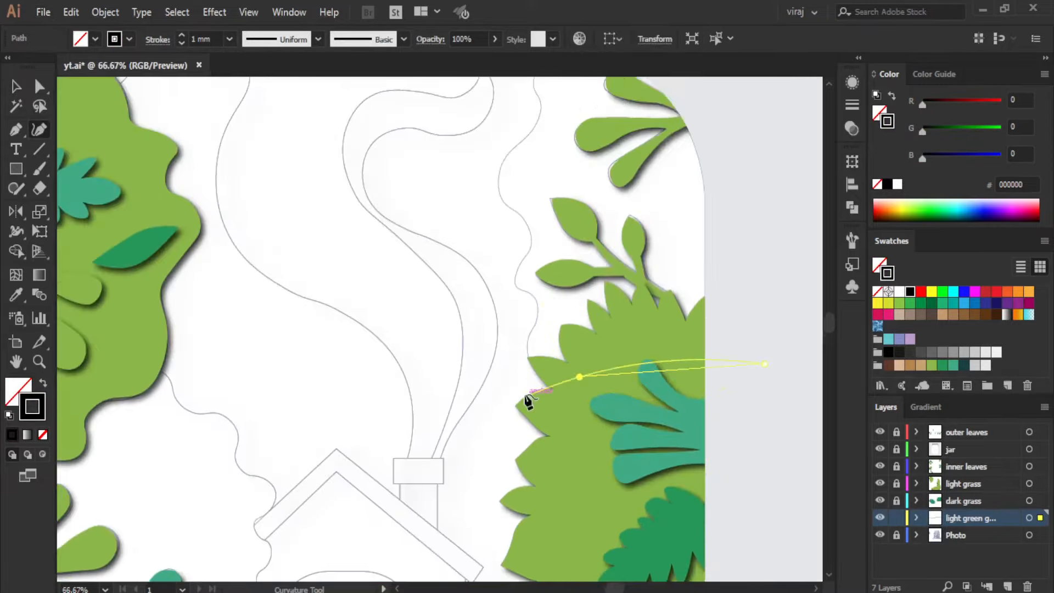
scroll(529, 407, "up", 3)
left_click(518, 377)
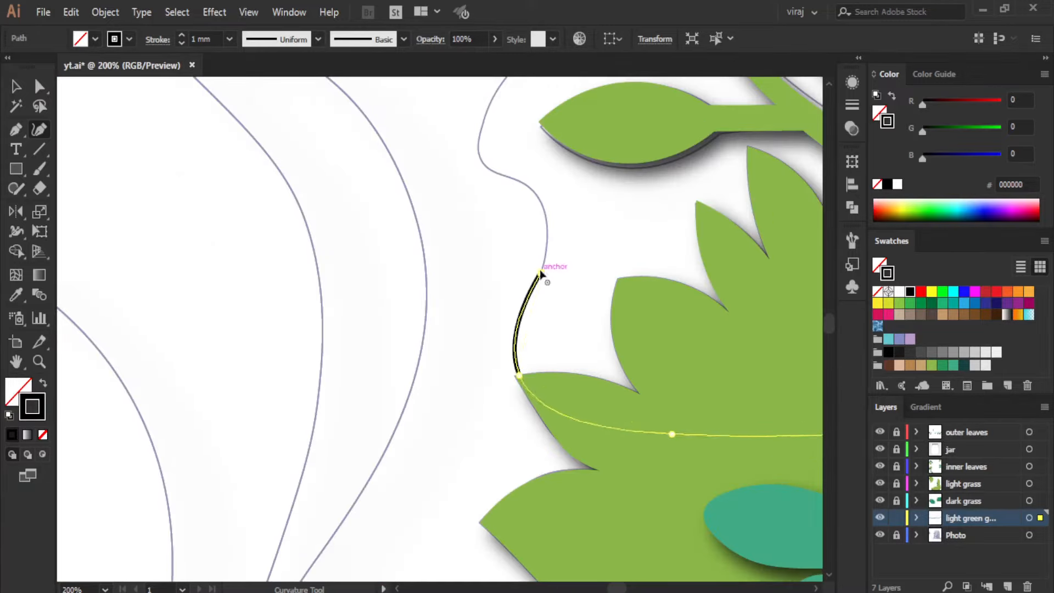
left_click(542, 277)
scroll(541, 276, "up", 2)
left_click(545, 288)
left_click(506, 255)
left_click(479, 237)
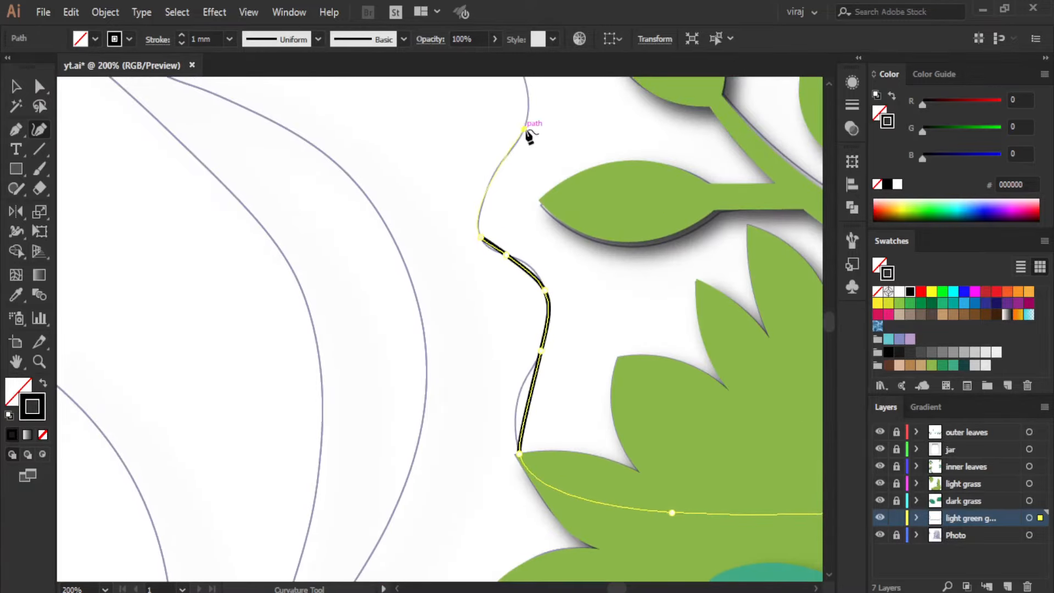
- Continue the wavy outline upward along the sketch, past the light green twig
left_click(524, 130)
scroll(524, 165, "up", 3)
scroll(494, 231, "up", 3)
left_click(454, 277)
left_click(435, 166)
scroll(511, 198, "up", 3)
left_click(529, 229)
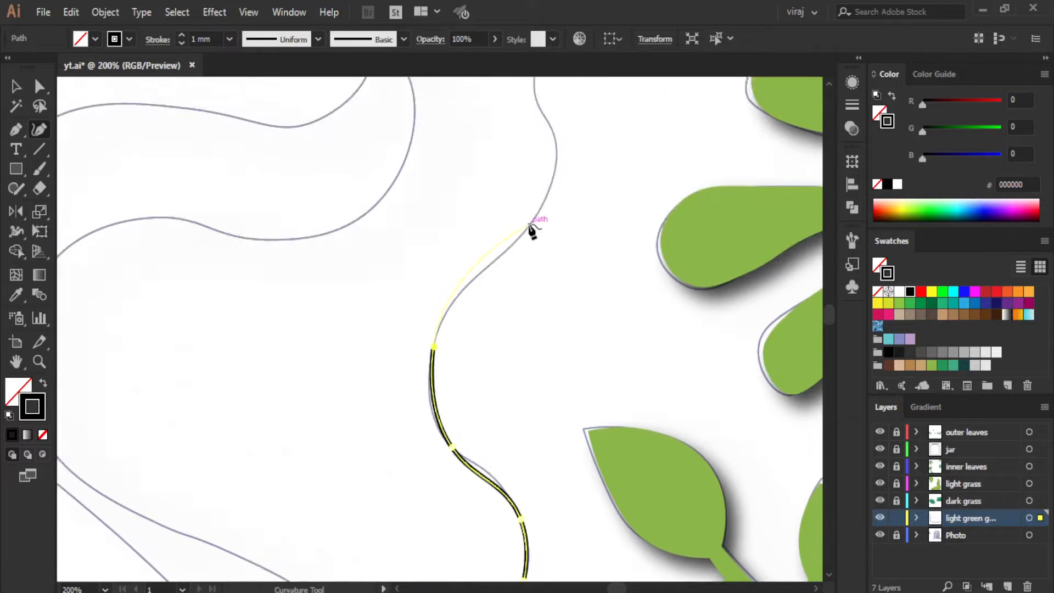
- Trace the upper bends of the wavy outline to just above the smoke line near the jar's right shoulder
scroll(549, 241, "up", 3)
left_click(555, 251)
left_click(536, 199)
left_click(553, 136)
left_click(605, 117)
scroll(615, 137, "up", 4)
left_click(629, 264)
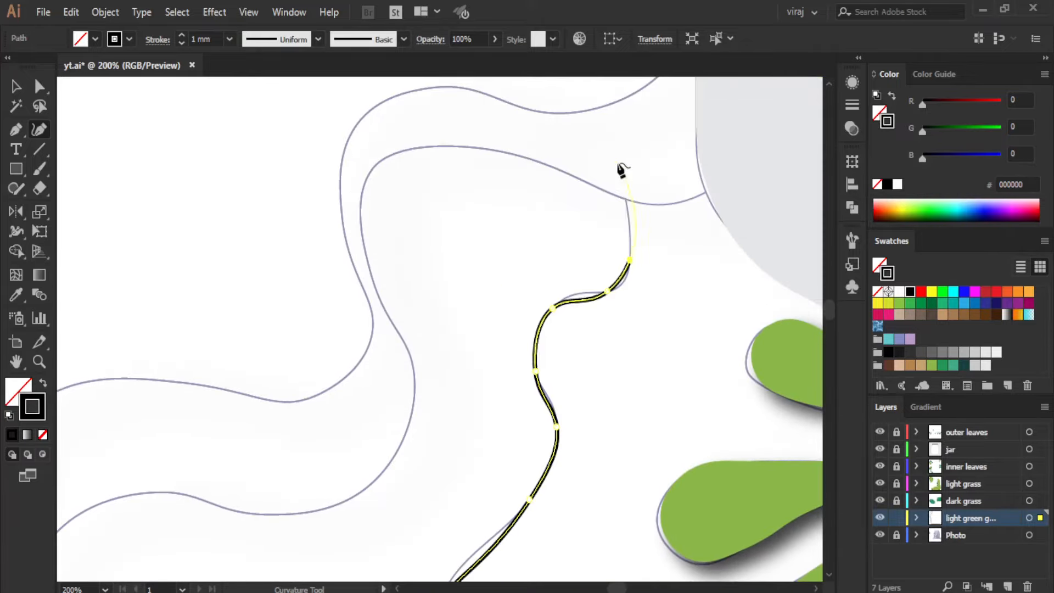
left_click(617, 169)
- Extend the wavy outline beyond the jar's right shoulder and fit its bends to the sketch line
scroll(651, 157, "down", 4)
scroll(630, 376, "up", 3)
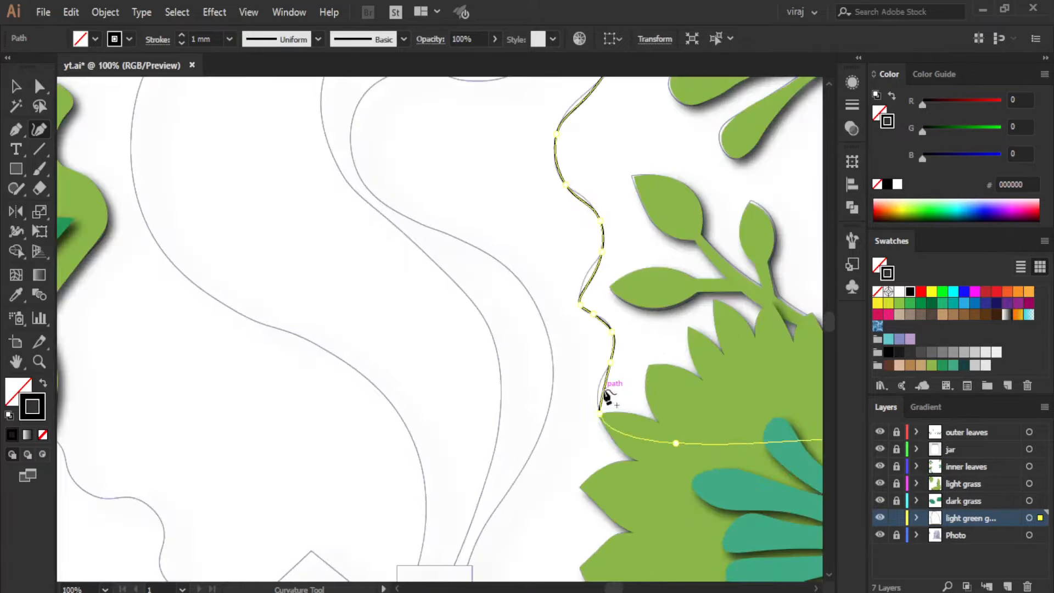
scroll(573, 297, "up", 3)
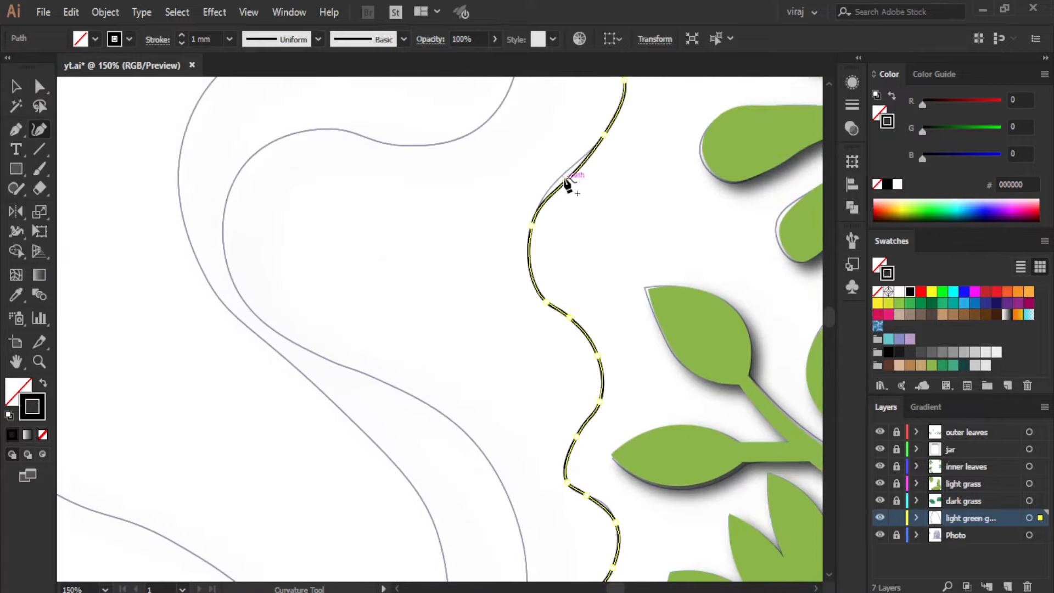
scroll(603, 192, "up", 3)
scroll(714, 283, "down", 2)
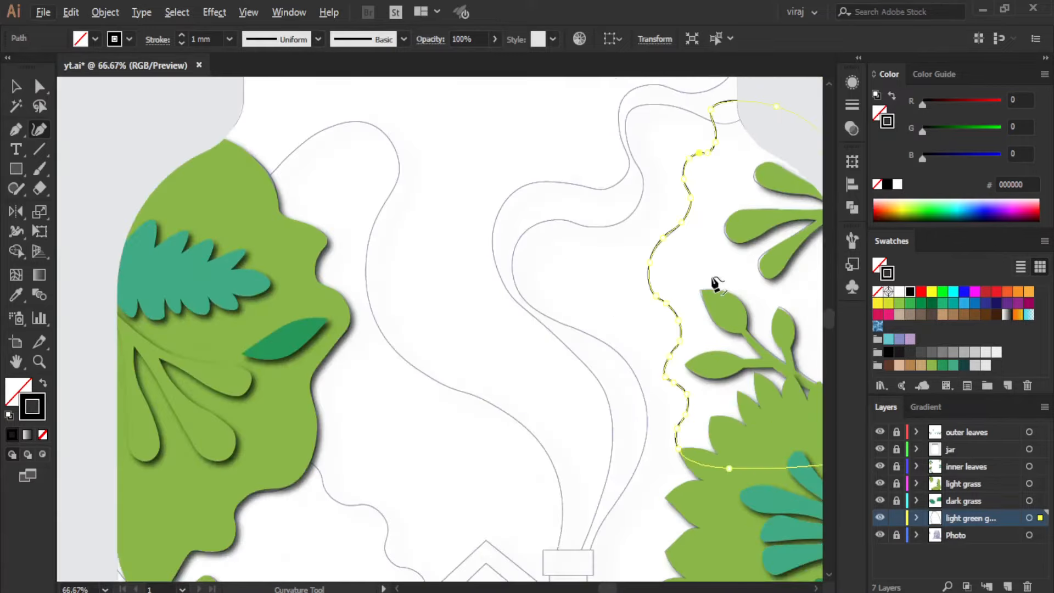
- Start another Curvature outline outside the jar's left edge, crossing the zigzag grass to the wavy sketch line beside the house
scroll(539, 346, "down", 2)
scroll(527, 385, "up", 3)
left_click(180, 465)
left_click(414, 466)
left_click(499, 468)
left_click(546, 451)
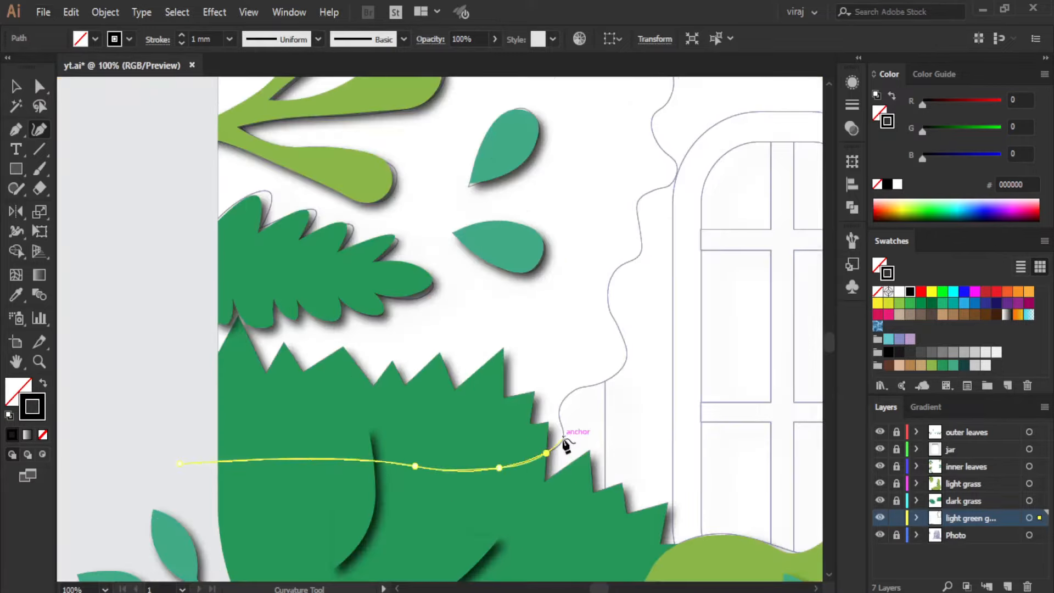
left_click(563, 438)
- Trace the first bends of the wavy line between the zigzag grass and the house
scroll(565, 431, "up", 6)
left_click(516, 347)
scroll(519, 330, "up", 2)
left_click(536, 280)
left_click(679, 171)
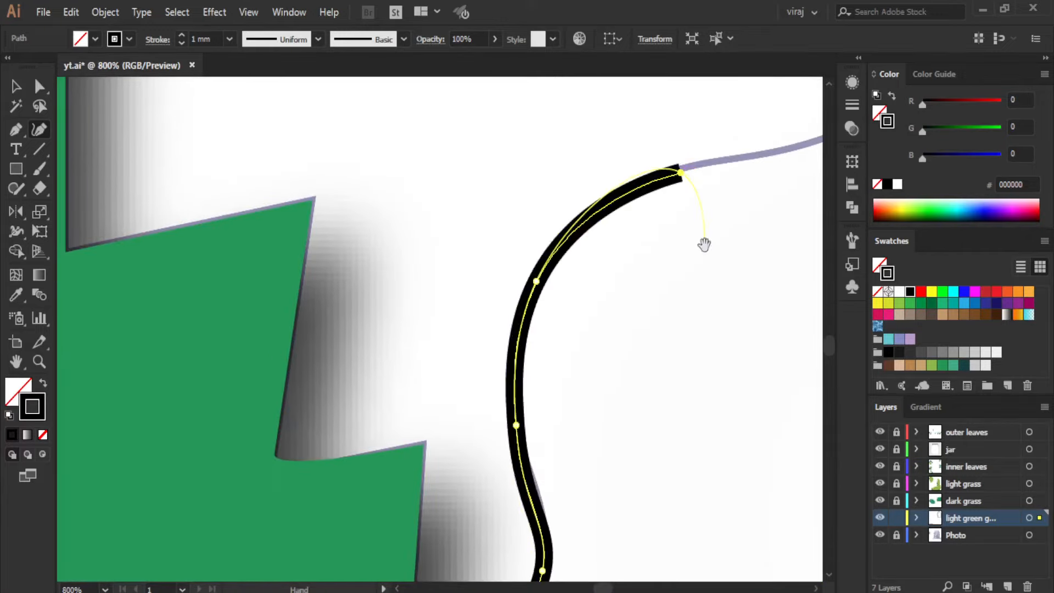
left_click_drag(703, 243, 273, 509)
scroll(405, 414, "down", 2)
left_click(442, 392)
left_click(503, 332)
left_click(513, 279)
- Continue the curved outline upward along the wavy sketch line through the next bends beside the house's left wall
scroll(472, 225, "up", 6)
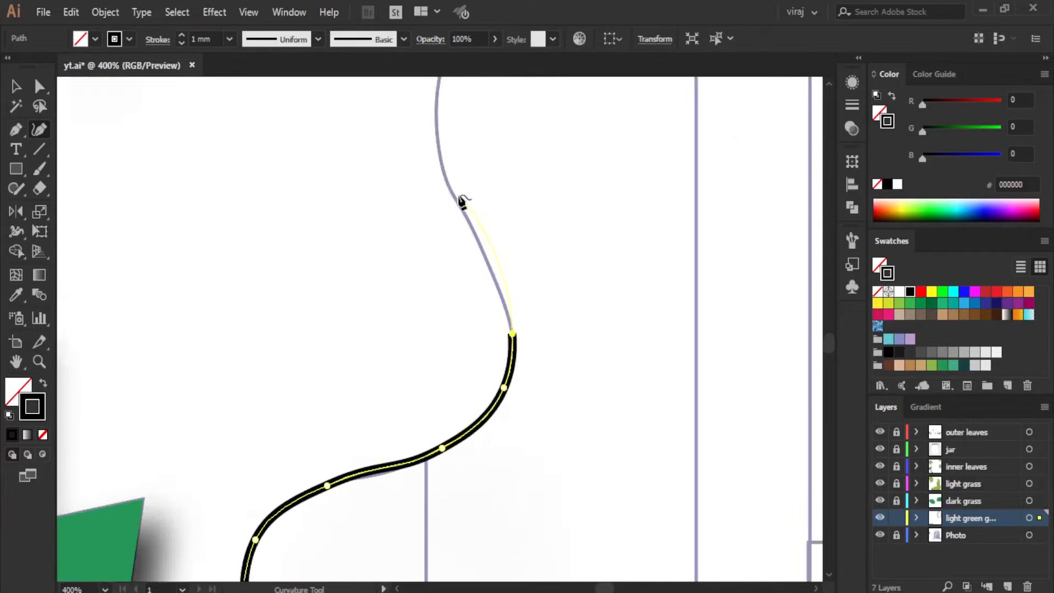
left_click(453, 199)
left_click(441, 252)
left_click(489, 170)
scroll(522, 170, "up", 3)
scroll(555, 171, "up", 1)
left_click(559, 272)
left_click(571, 210)
- Trace the wavy line's next bends to just past where it touches the arched window frame
scroll(566, 205, "up", 4)
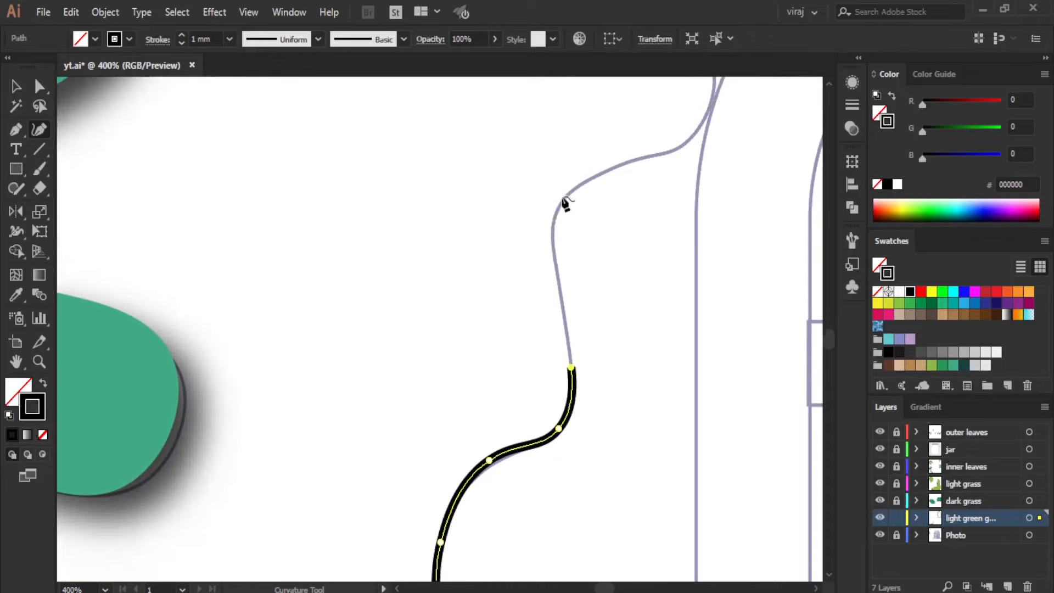
left_click(552, 238)
left_click(570, 189)
left_click(670, 149)
scroll(703, 137, "up", 2)
scroll(729, 137, "up", 2)
left_click(713, 242)
left_click(717, 204)
left_click(691, 165)
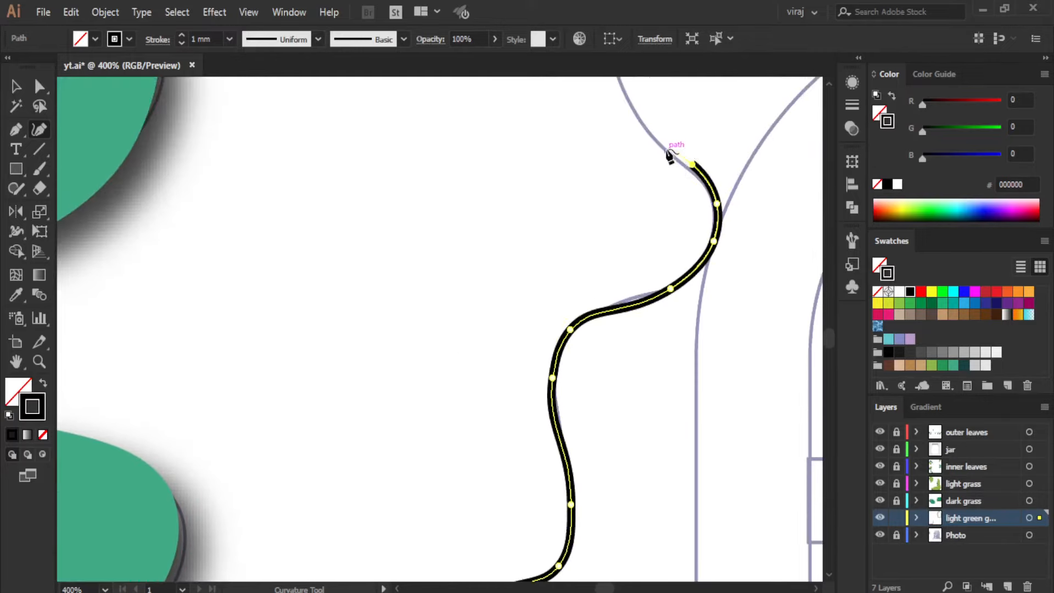
- Trace the wavy line's bends above the window arch to just below the roof's left eave
left_click(665, 150)
scroll(637, 187, "up", 3)
left_click(613, 189)
scroll(617, 186, "up", 1)
left_click(625, 172)
left_click(665, 141)
scroll(666, 143, "up", 3)
left_click(699, 225)
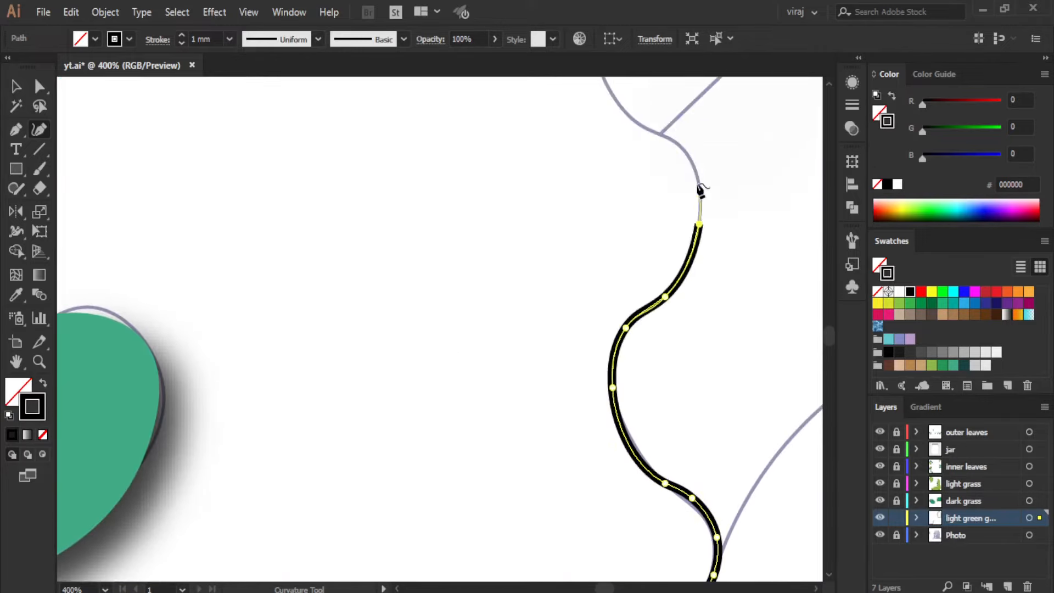
- Carry the outline around the bends that meet the lower and upper edges of the roof's left eave
left_click(694, 169)
left_click(667, 140)
left_click(618, 104)
scroll(615, 107, "up", 4)
left_click(596, 253)
scroll(598, 253, "up", 3)
left_click(610, 284)
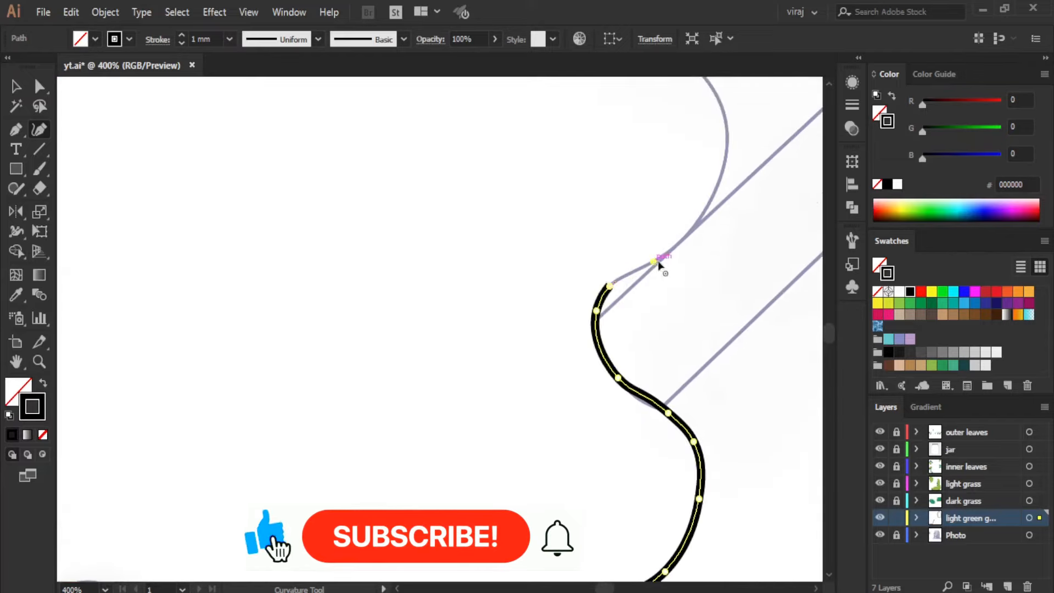
- Trace the large bend beside the roof's left slope and the start of the next bend above it
left_click(653, 261)
scroll(656, 260, "up", 4)
left_click(720, 258)
left_click(724, 193)
left_click(689, 142)
left_click(602, 102)
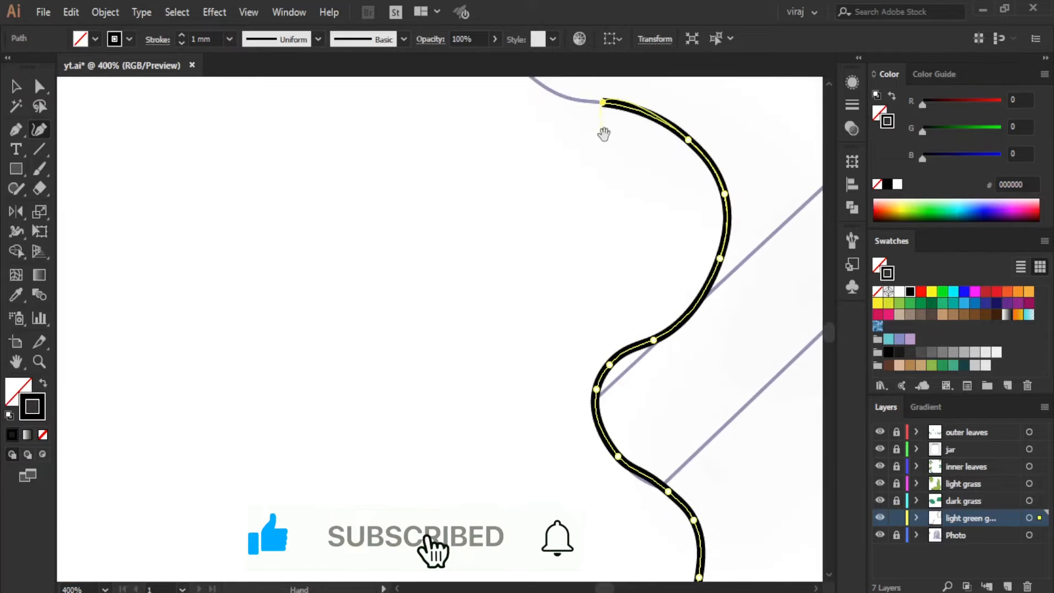
left_click_drag(607, 137, 751, 325)
left_click(668, 259)
left_click(624, 140)
- Extend the outline around the upper bends of the wavy line, turning toward the light green grass on the jar's left
scroll(648, 157, "up", 1)
left_click_drag(705, 357, 706, 363)
scroll(707, 363, "up", 2)
left_click(630, 240)
left_click_drag(626, 314, 645, 313)
scroll(645, 313, "up", 1)
left_click(516, 226)
left_click(452, 231)
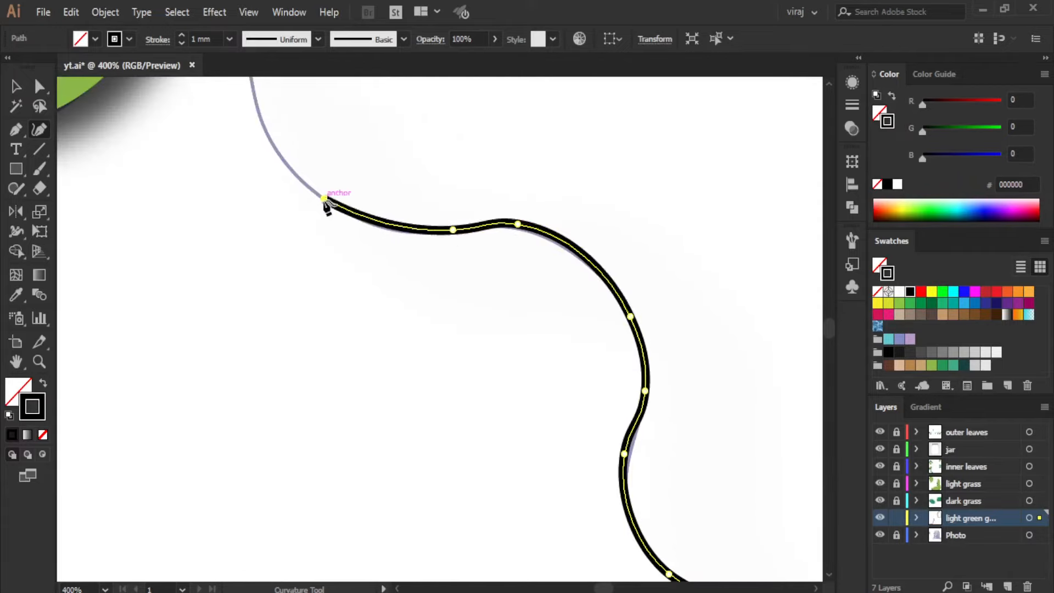
- Trace the last bends into the light grass on the left and close the outline outside the jar's left edge
left_click(325, 200)
scroll(325, 200, "up", 3)
left_click(249, 265)
left_click(141, 147)
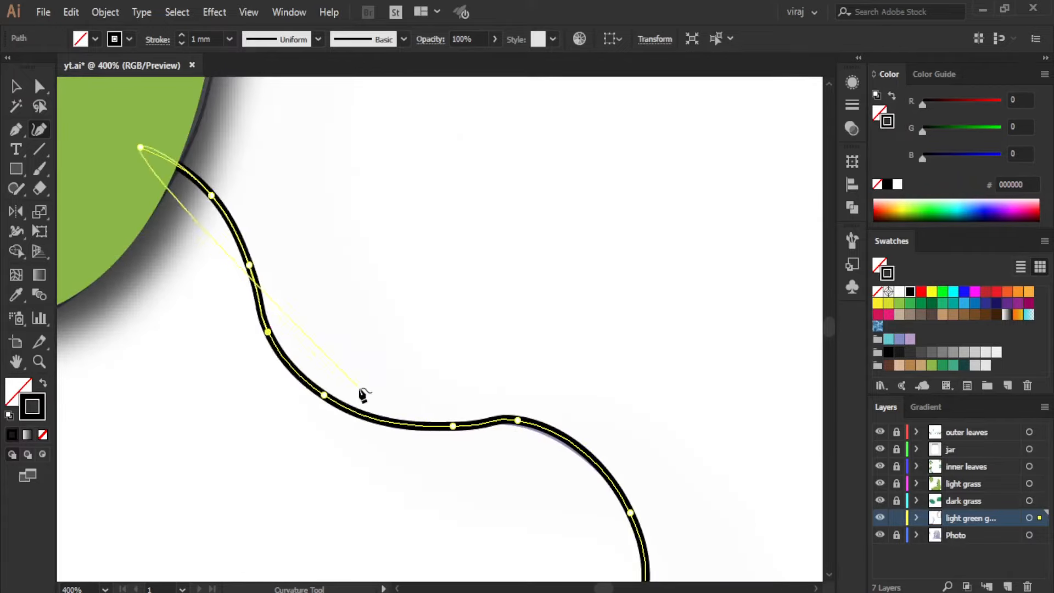
scroll(302, 392, "down", 7)
left_click(167, 376)
scroll(168, 428, "down", 2)
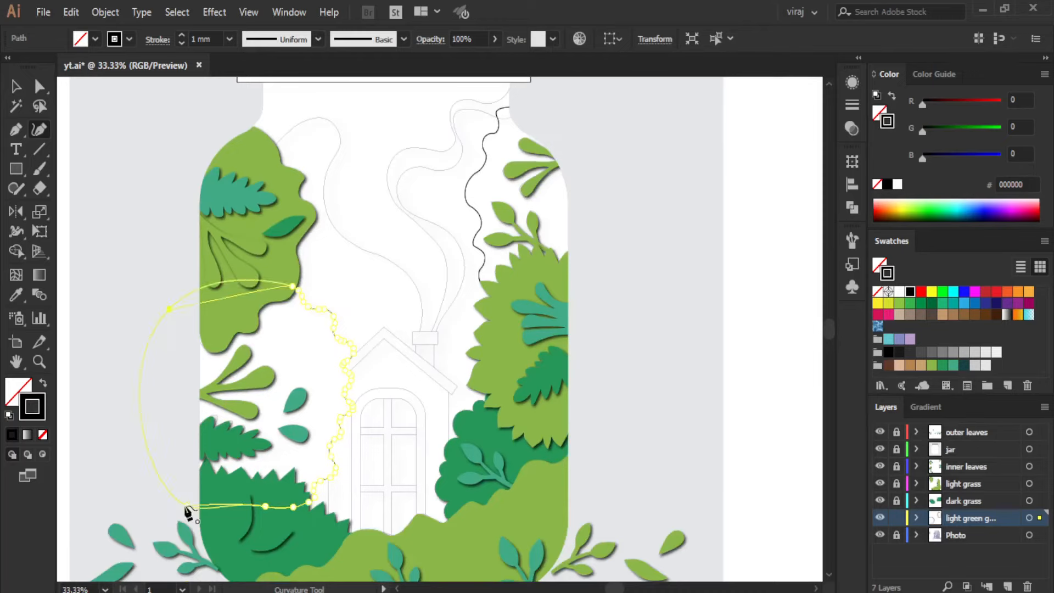
left_click(167, 308)
- Select both wavy outlines and give them the teal fill without stroke sampled from a leaf near the jar's base
key("v")
left_click(89, 232)
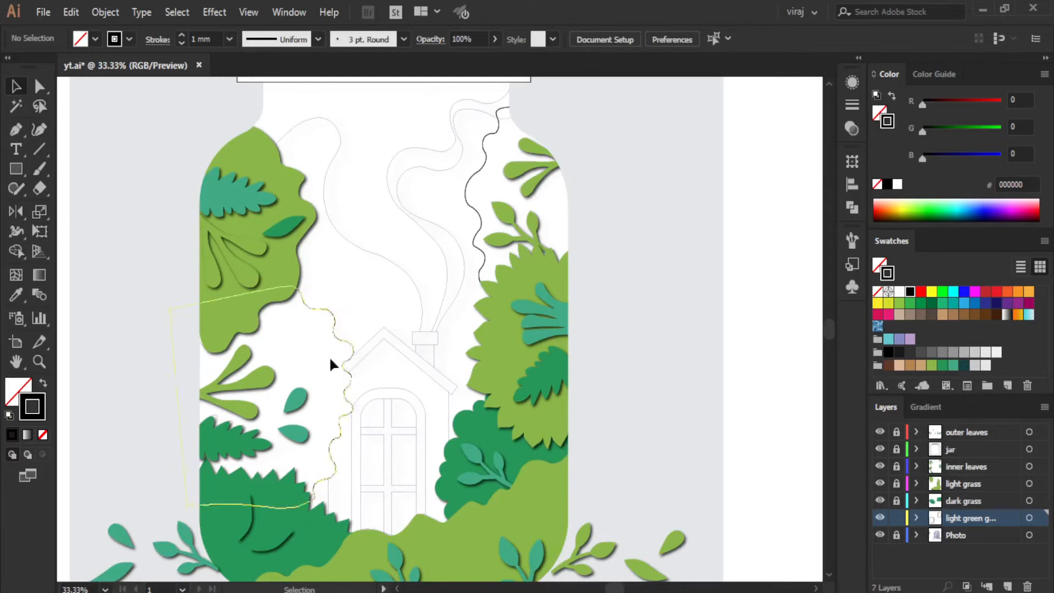
left_click(336, 345)
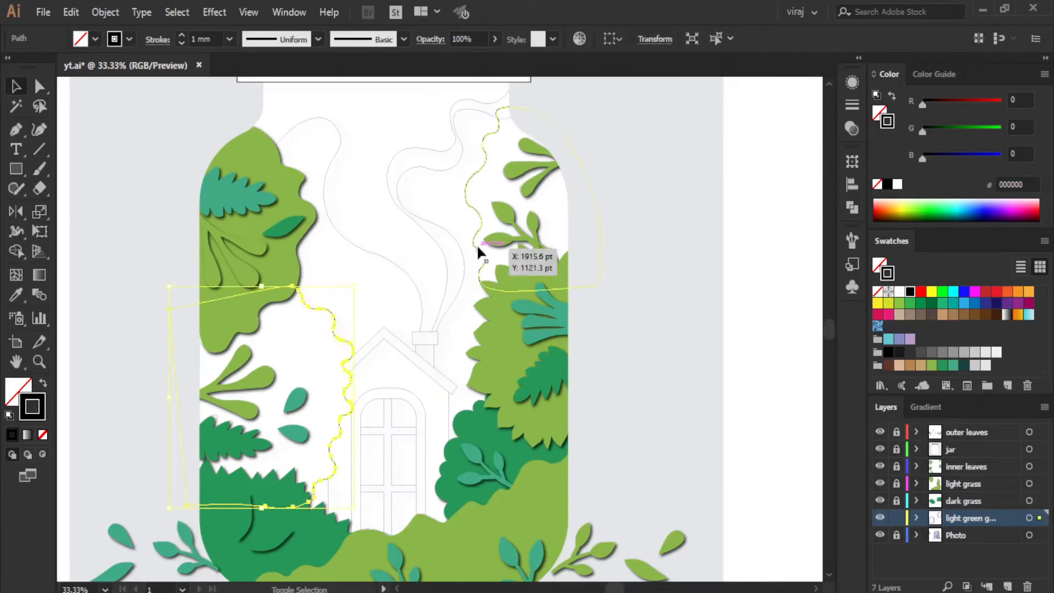
left_click(517, 544)
- Apply a Stylize Drop Shadow effect to both teal grass shapes and deselect them
left_click(214, 12)
mouse_move(236, 197)
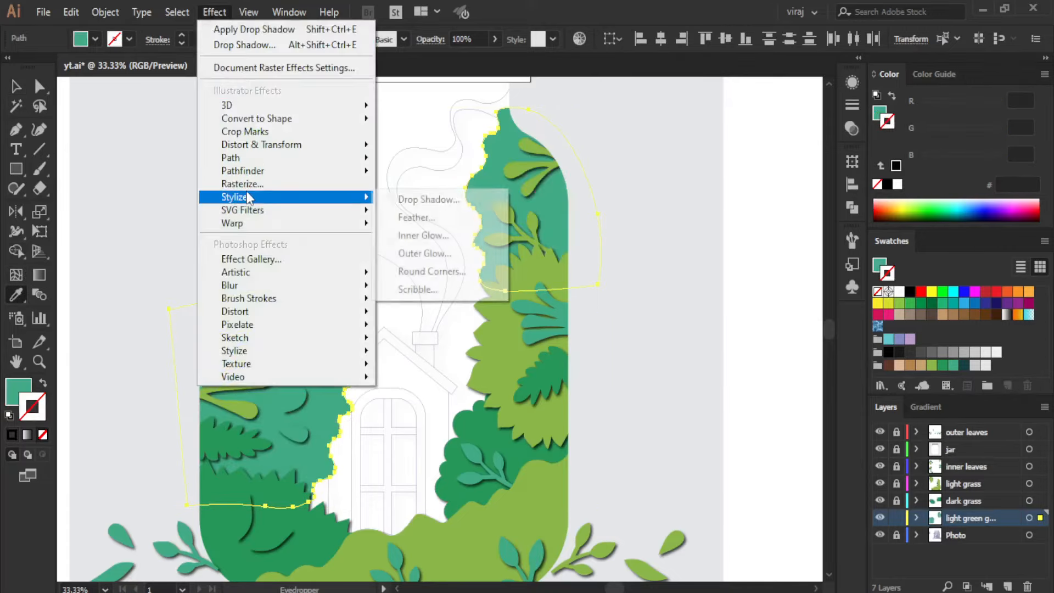
left_click(423, 198)
left_click(768, 401)
key("v")
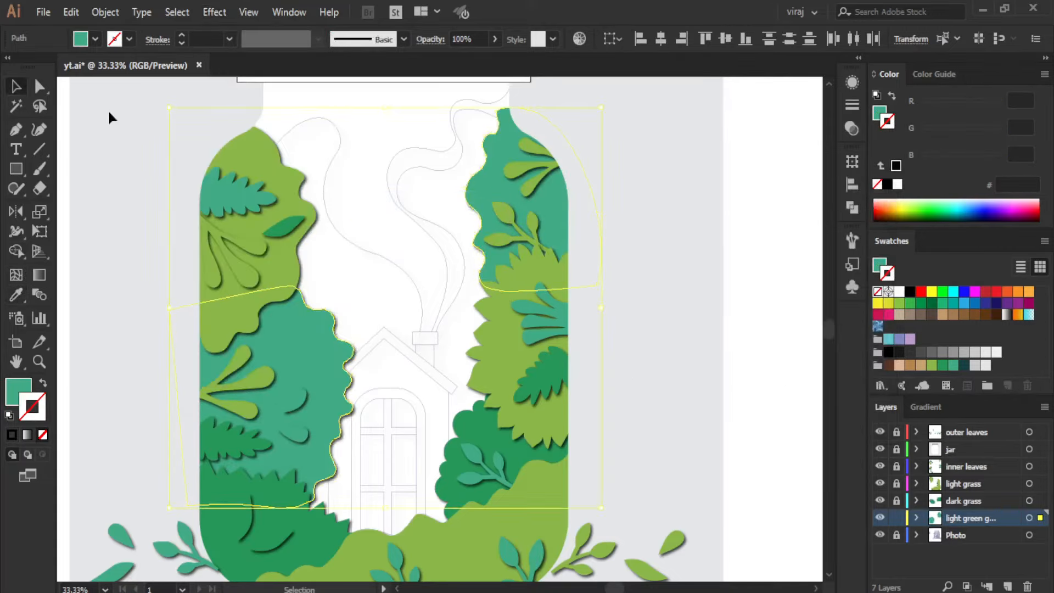
left_click(107, 109)
- Lock the light green grass layer, unlock outer leaves and light grass, and move the bottom-centre teal sprig into the light grass layer
key("ctrl+minus")
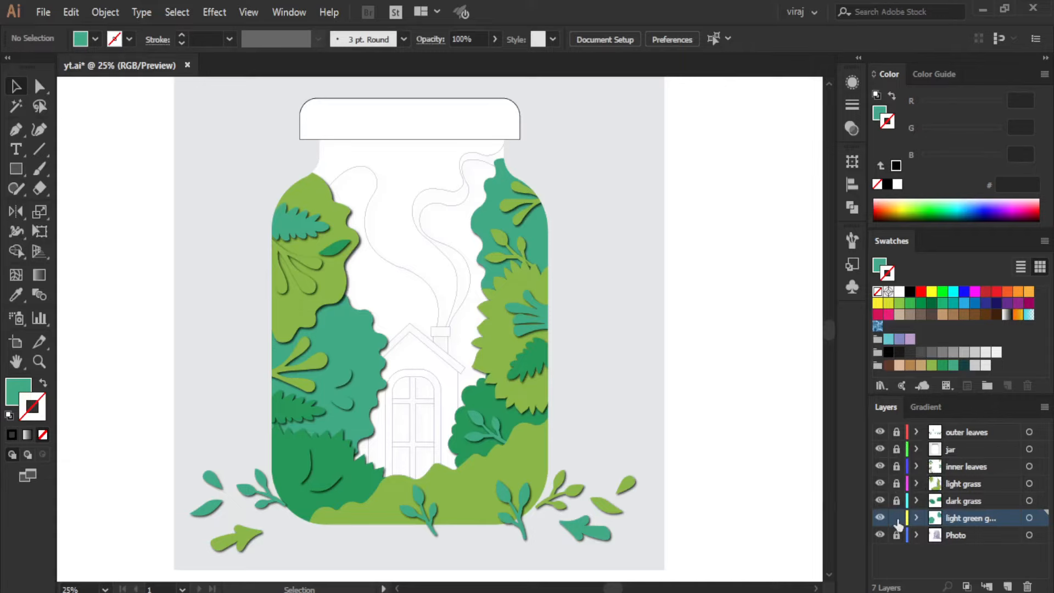
left_click(896, 433)
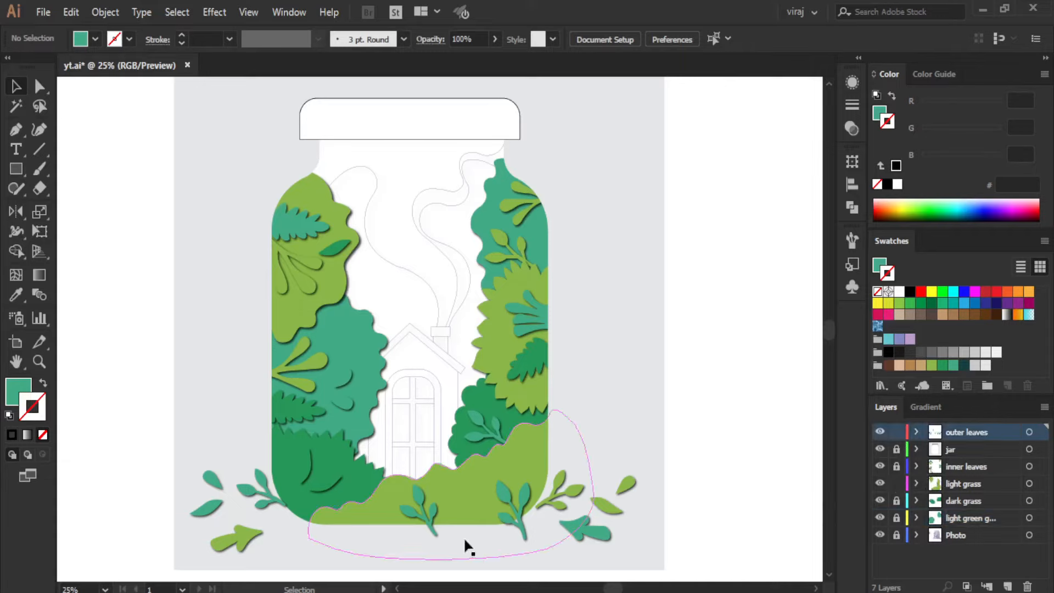
left_click(426, 508)
left_click(916, 432)
scroll(1032, 494, "down", 3)
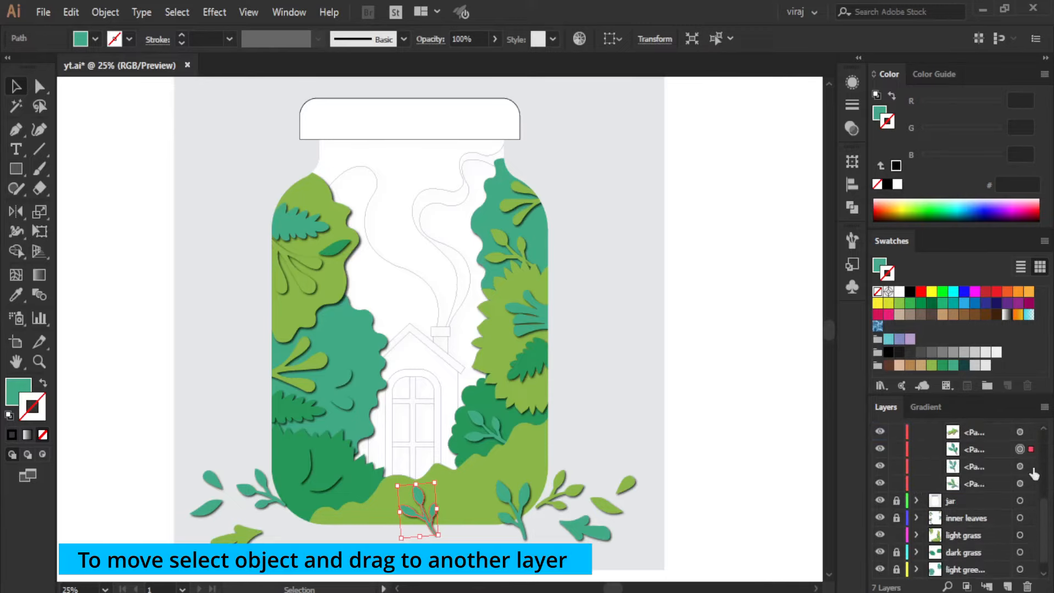
left_click_drag(1033, 516, 1031, 534)
- Move the teal sprig at the jar's lower right corner from the outer leaves layer into the light grass layer
scroll(988, 513, "up", 5)
left_click(521, 515)
scroll(992, 448, "down", 5)
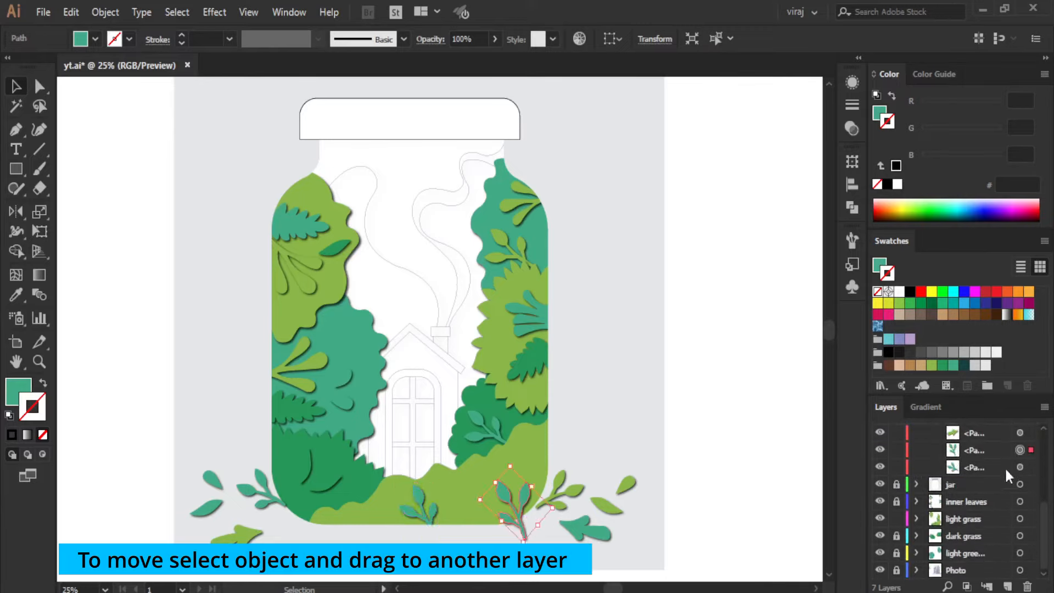
left_click(1024, 518)
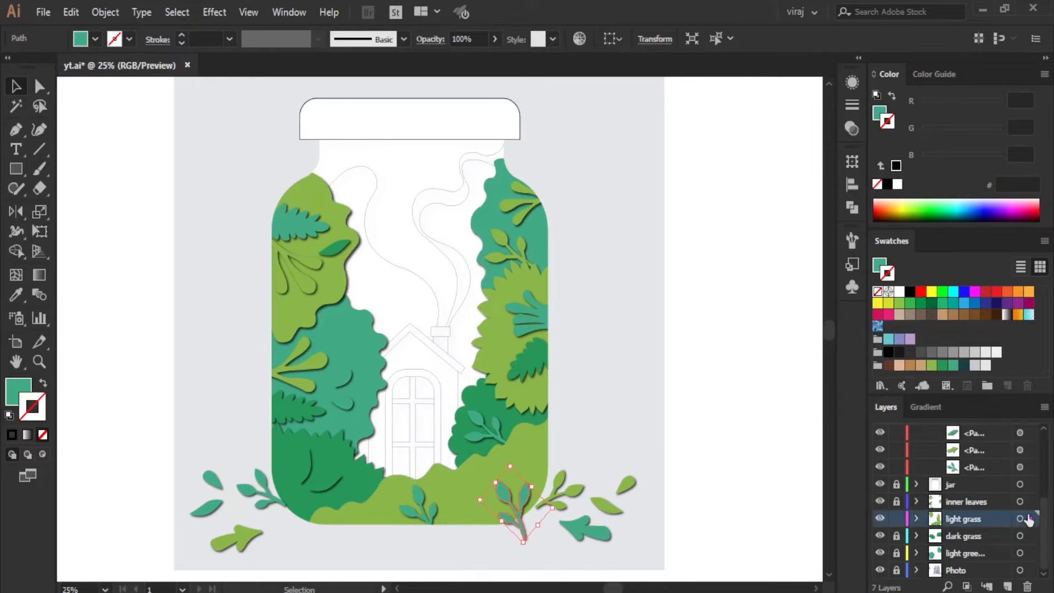
left_click(719, 479)
- Lock the outer leaves and light grass layers and add a layer named house directly above Photo
scroll(957, 508, "up", 5)
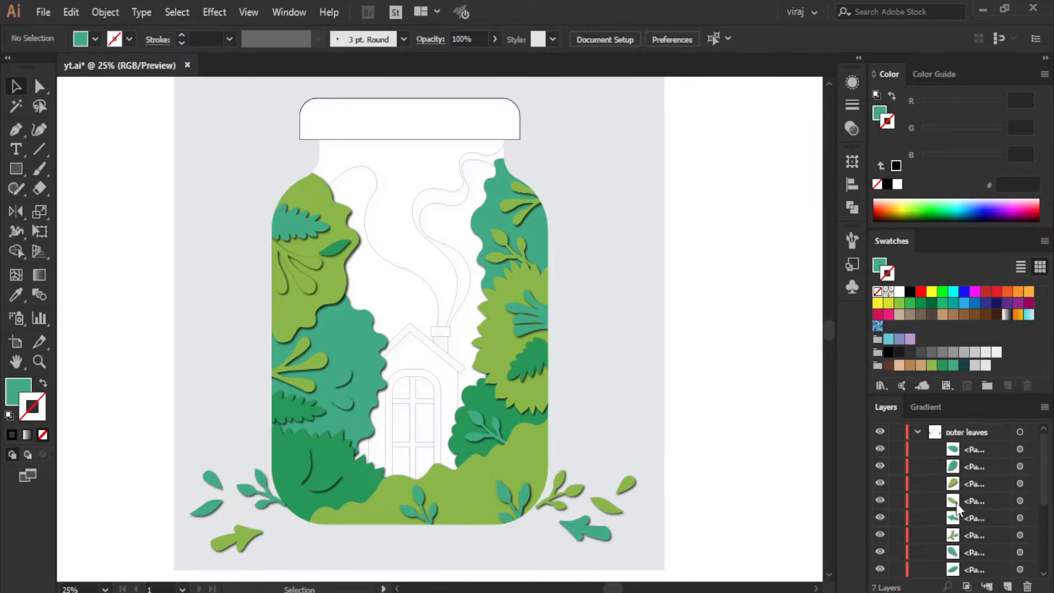
left_click(917, 433)
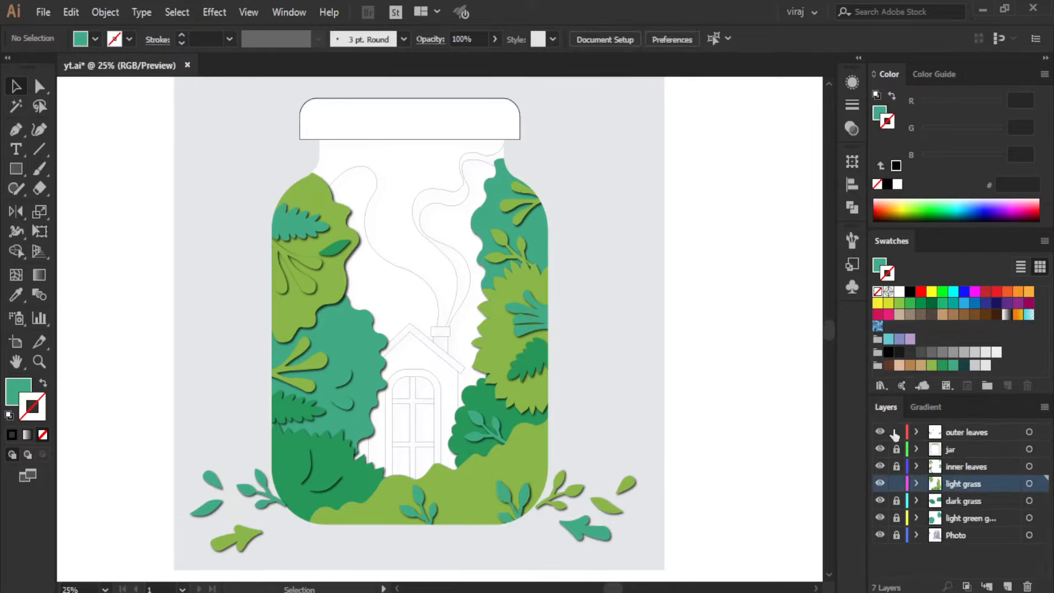
left_click(940, 538)
left_click(1007, 586)
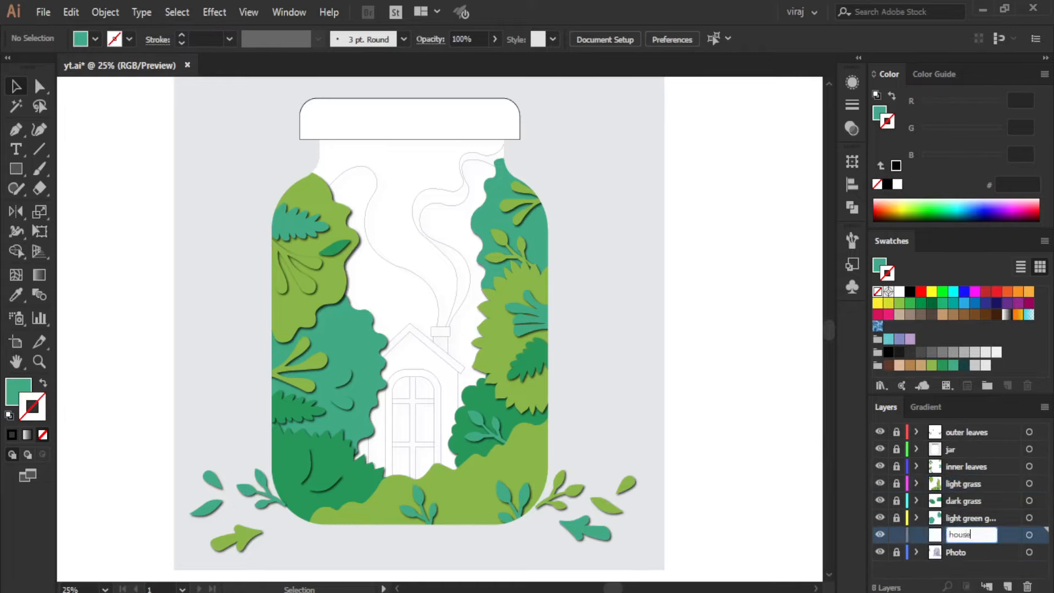
key("Return")
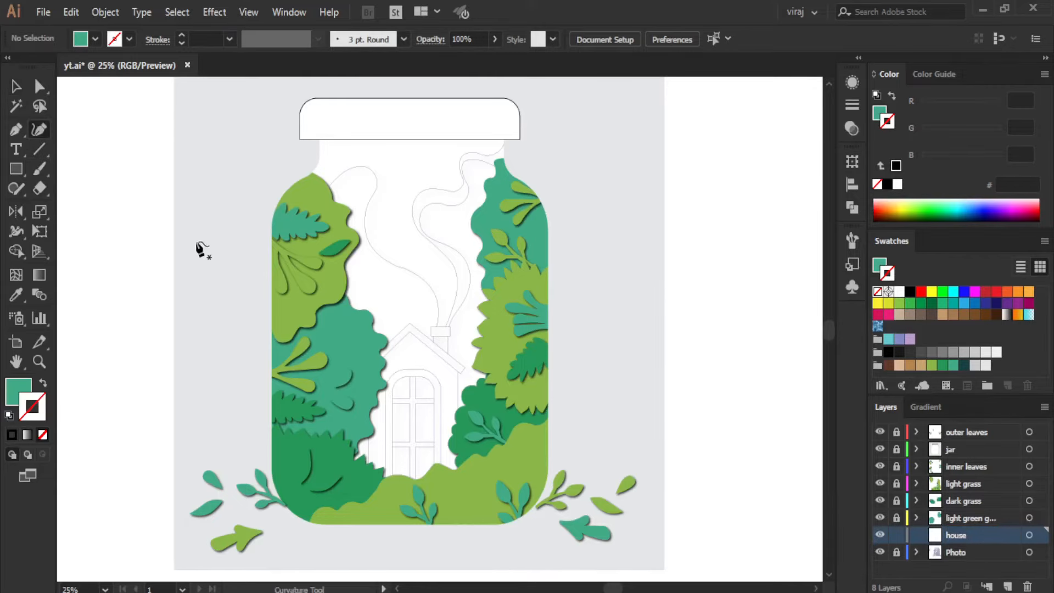
- Start a Curvature path across the light grass at the jar's left shoulder with a 1 mm stroke and no fill
scroll(305, 228, "up", 1)
left_click(286, 183)
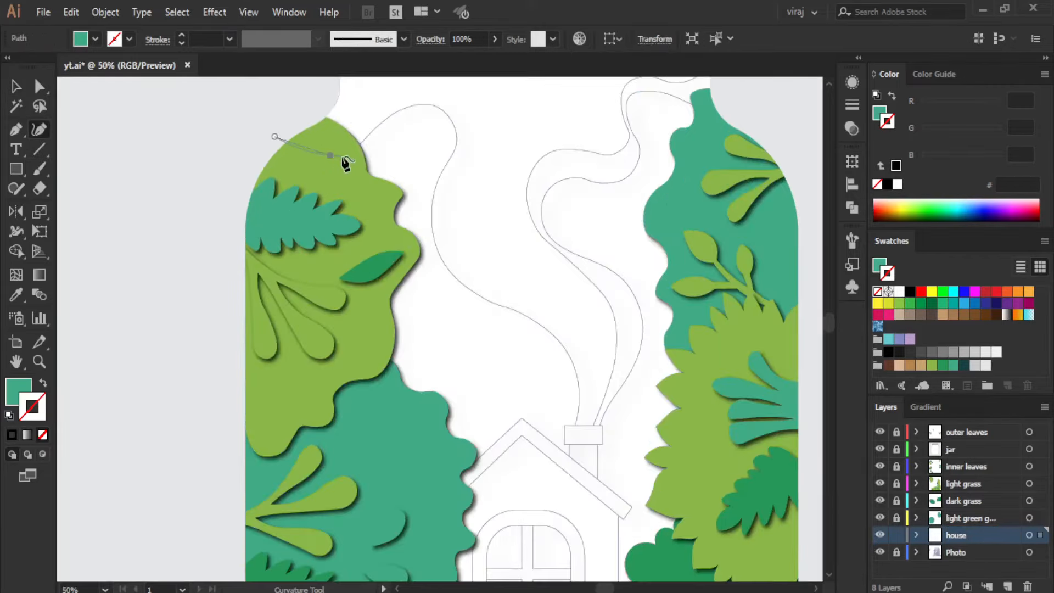
left_click(230, 38)
left_click(245, 140)
left_click(879, 114)
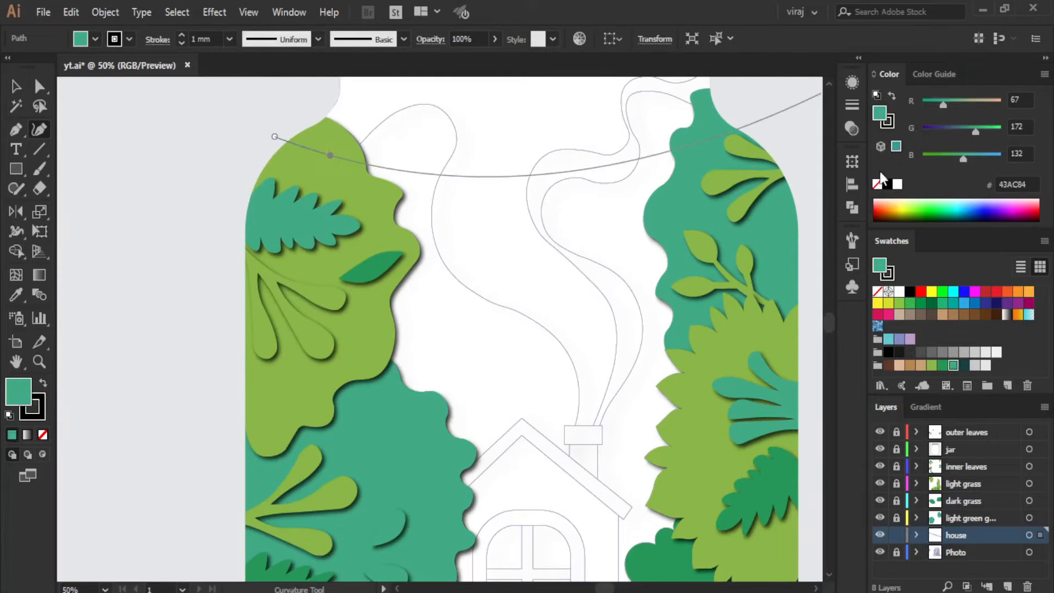
left_click(879, 183)
- Trace the left smoke line from the grass edge over its top hump and down through the first bends
left_click(390, 117)
scroll(428, 118, "up", 1)
left_click(425, 88)
left_click(465, 110)
left_click(484, 168)
left_click(448, 237)
left_click(437, 355)
left_click(500, 452)
- Continue the smoke outline down the left sketch line to the top of the chimney
scroll(549, 455, "down", 1)
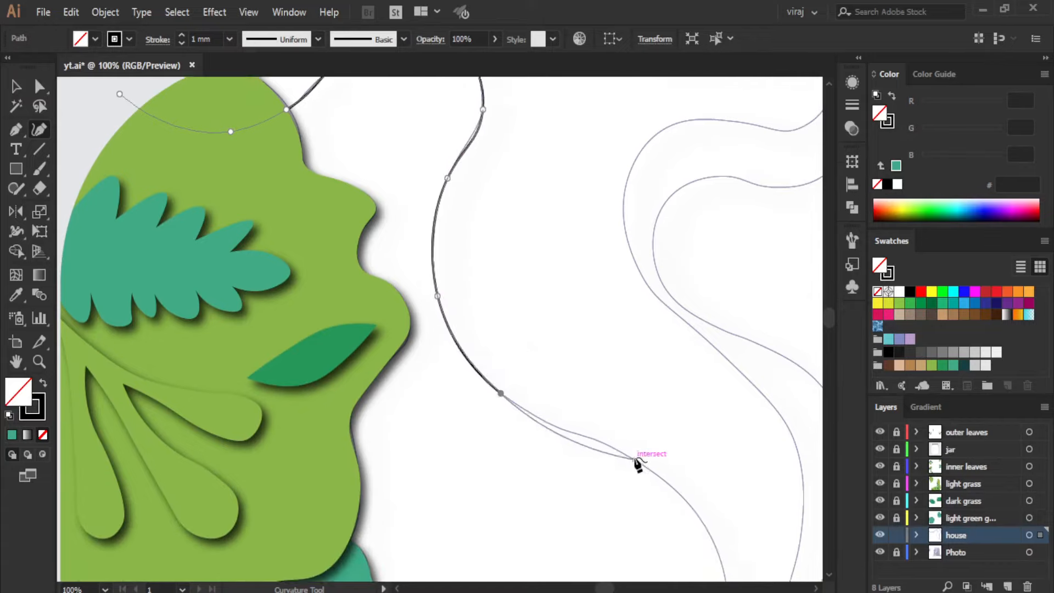
left_click(633, 460)
scroll(658, 472, "down", 1)
left_click(717, 492)
scroll(718, 516, "down", 1)
left_click_drag(718, 552, 570, 479)
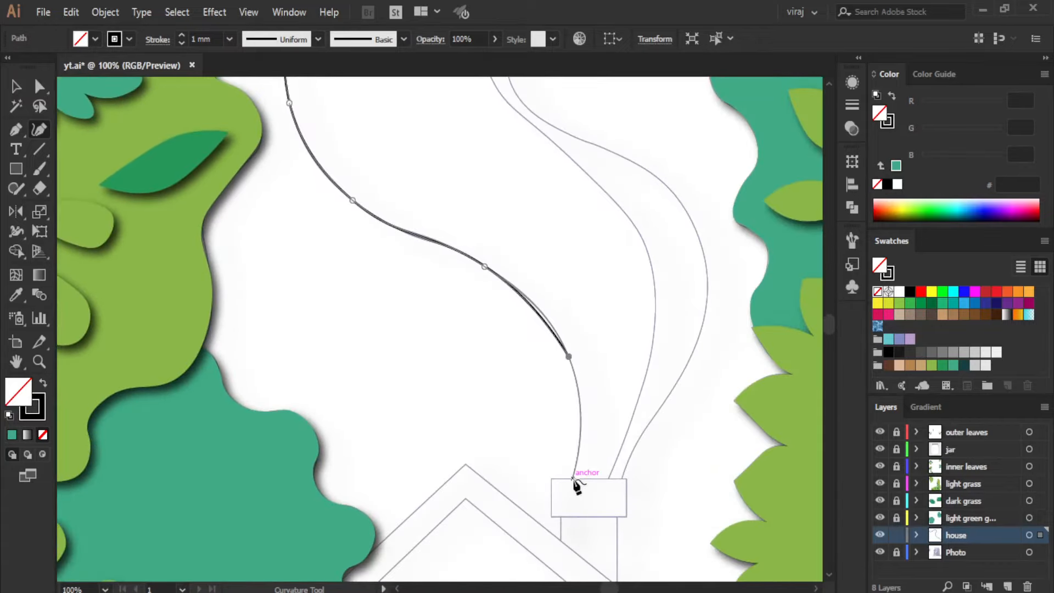
left_click(573, 480)
- Trace the smoke's next sketch line from the chimney top upward around its large left bend
left_click(637, 400)
scroll(654, 296, "up", 1)
left_click(638, 292)
left_click(567, 214)
scroll(527, 204, "up", 2)
left_click(479, 221)
left_click(495, 133)
left_click(553, 102)
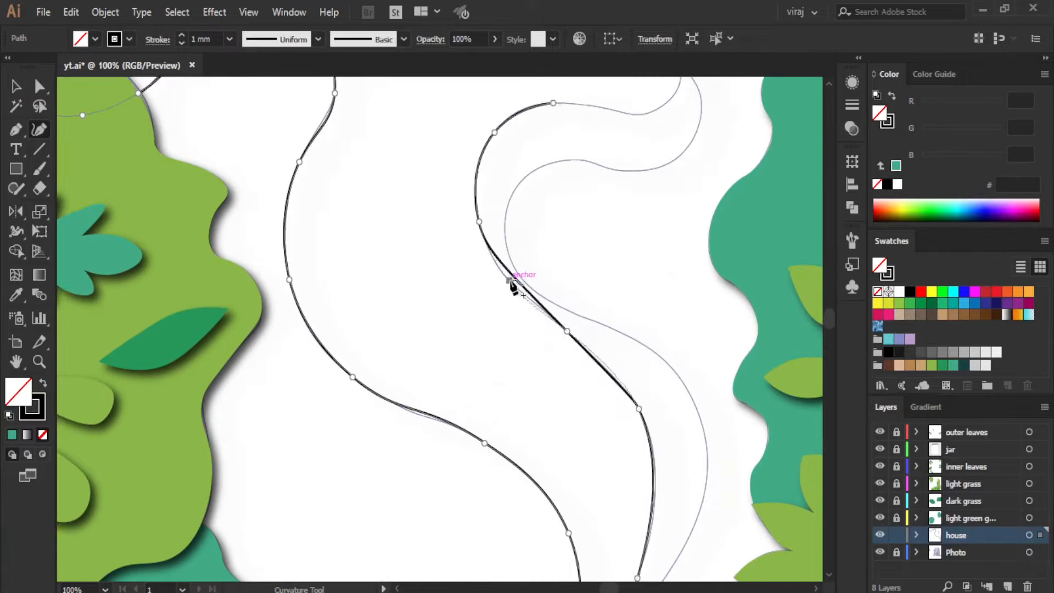
- Trace the upper bends of the smoke line toward the jar's neck and fit them to the sketch
scroll(513, 283, "up", 2)
left_click(607, 266)
left_click(651, 268)
left_click(678, 240)
scroll(678, 242, "up", 3)
scroll(678, 245, "up", 2)
left_click(645, 215)
left_click_drag(669, 251, 661, 257)
scroll(656, 258, "up", 2)
left_click(648, 172)
- Extend the smoke outline to the neck's right edge, adjust its bends, and close the shape behind the lid and past the left shoulder
scroll(670, 175, "down", 4)
scroll(602, 278, "up", 3)
left_click_drag(697, 180, 557, 257)
left_click(606, 259)
left_click(758, 265)
left_click_drag(673, 257, 678, 282)
left_click_drag(725, 198, 550, 267)
scroll(680, 158, "down", 4)
left_click(680, 157)
left_click(680, 151)
left_click(235, 150)
left_click(238, 261)
- Start a second smoke outline outside the neck's right edge and fit its first bend to the inner smoke line
left_click(693, 208)
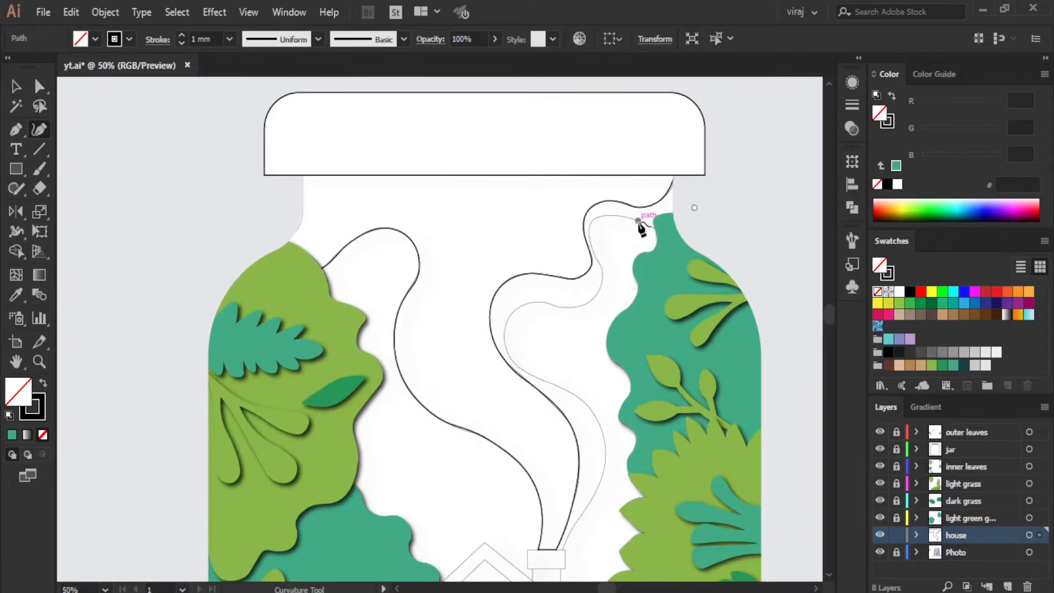
left_click(638, 220)
scroll(617, 219, "up", 3)
left_click_drag(755, 205, 809, 236)
left_click(561, 205)
left_click(534, 259)
left_click_drag(561, 206, 562, 210)
left_click_drag(735, 237, 748, 250)
left_click(550, 325)
scroll(551, 287, "up", 2)
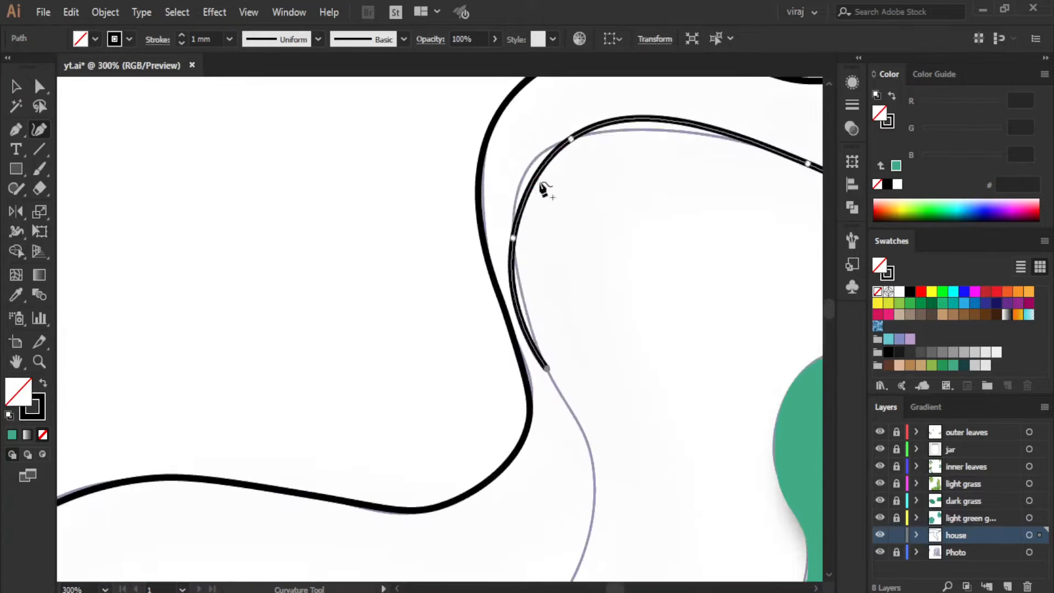
left_click_drag(537, 184, 528, 165)
- Continue the second smoke outline downward around its upper right bend, following the sketch line
scroll(541, 209, "down", 2)
left_click(596, 394)
left_click(574, 499)
scroll(584, 482, "down", 4)
scroll(553, 507, "up", 3)
scroll(554, 508, "down", 2)
left_click(525, 430)
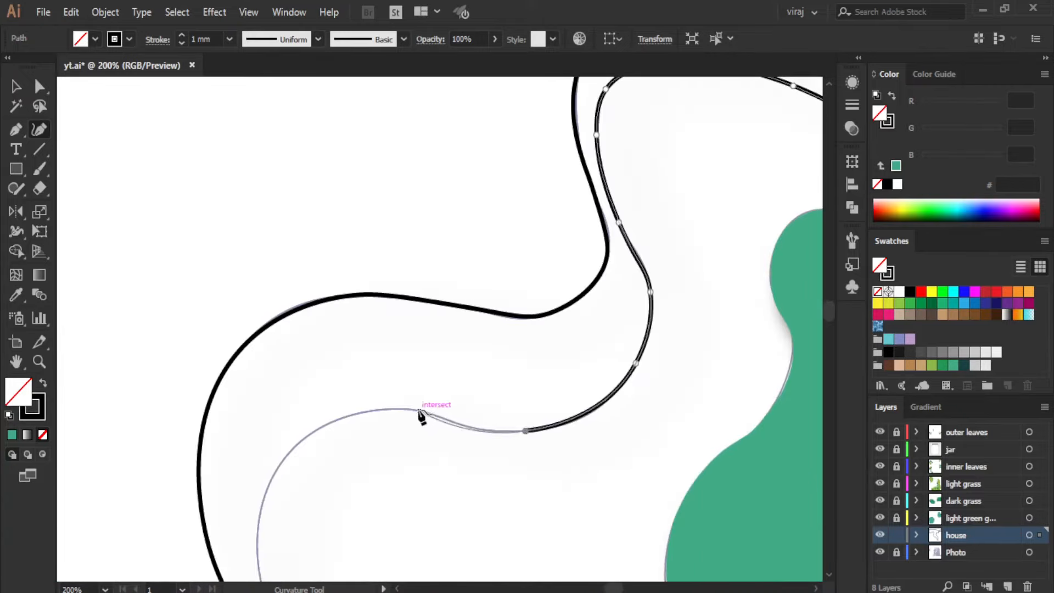
- Trace the second smoke outline around its large left bend and back toward the right
left_click(416, 411)
left_click(327, 425)
scroll(324, 424, "down", 4)
left_click(266, 335)
left_click(318, 515)
scroll(324, 513, "down", 4)
left_click(510, 447)
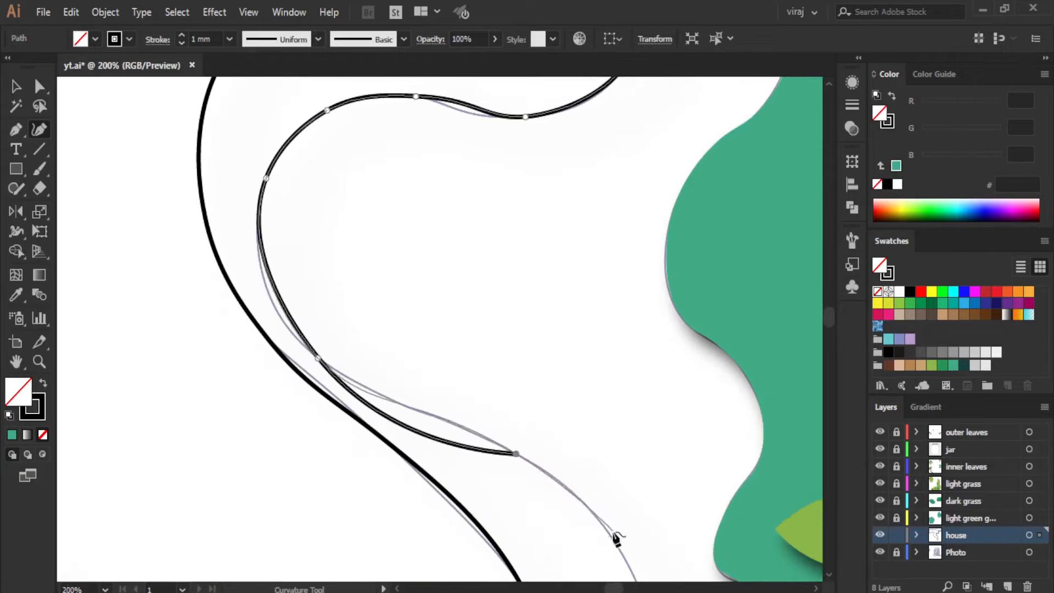
- Extend the smoke outline around its lower right bend toward the chimney and fit the bend to the sketch
scroll(614, 537, "down", 4)
left_click(661, 473)
scroll(661, 473, "down", 4)
left_click(550, 437)
left_click(490, 563)
left_click(599, 367)
left_click_drag(657, 250, 652, 248)
- Run the second smoke outline across the chimney top with corner points and turn it upward again
scroll(653, 248, "down", 3)
double_click(492, 478)
double_click(438, 496)
left_click(452, 444)
- Close the second smoke outline by running it upward behind the inner smoke lines and back to the neck's right edge
scroll(464, 423, "down", 4)
left_click(462, 366)
left_click(451, 351)
left_click(391, 299)
left_click(354, 219)
left_click(405, 128)
left_click(501, 82)
left_click(620, 107)
left_click(602, 122)
left_click(15, 86)
left_click(137, 132)
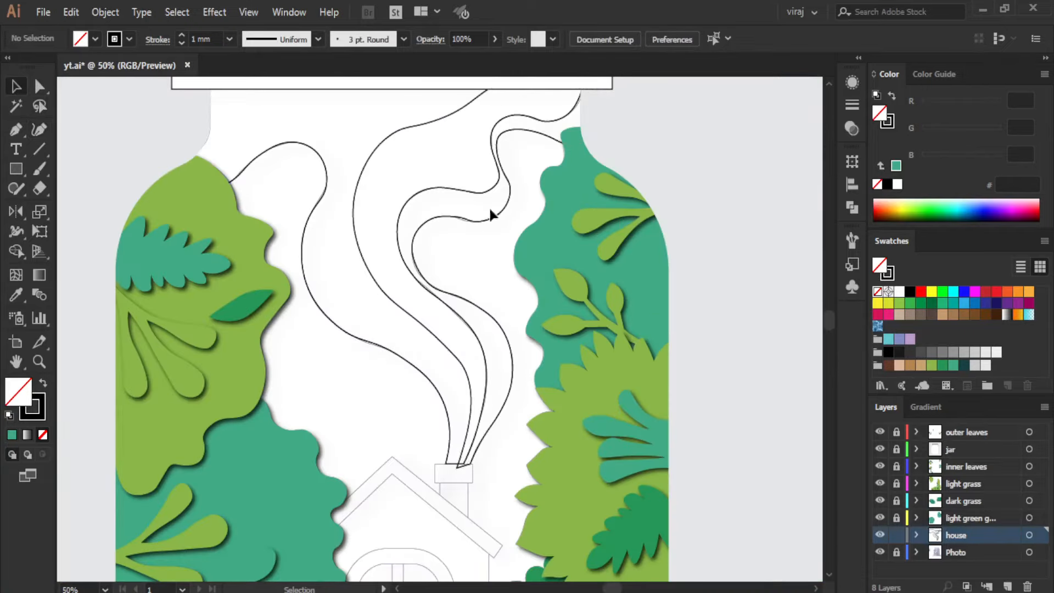
- Fill both smoke shapes with white (FFFFFF) and remove their strokes
left_click_drag(291, 199, 448, 272)
scroll(271, 235, "down", 1)
left_click_drag(146, 153, 179, 180)
left_click(301, 214)
left_click_drag(323, 343, 418, 291)
left_click(899, 292)
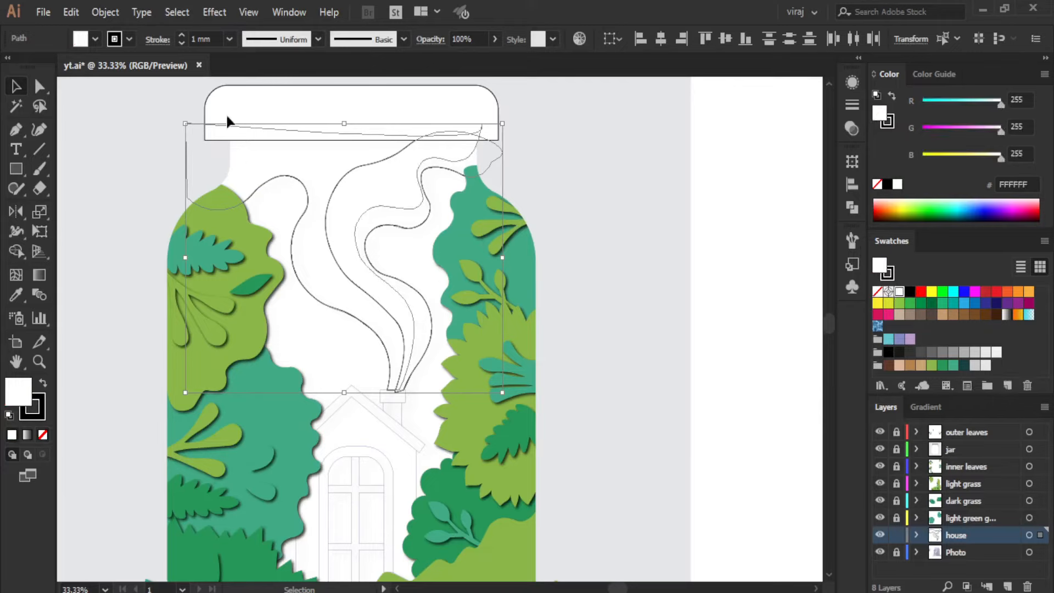
left_click(128, 37)
left_click(10, 67)
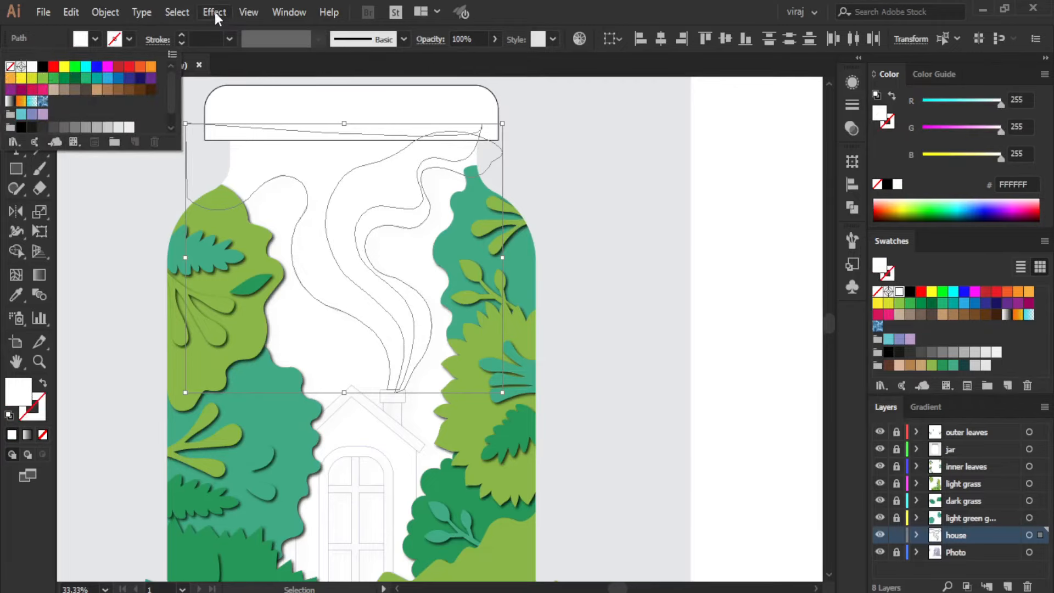
- Apply a Drop Shadow effect to both smoke shapes
left_click(216, 13)
left_click(425, 199)
left_click(673, 399)
left_click(767, 400)
- Arrange the inner smoke shape in front of the outer one
left_click(383, 237)
left_click(322, 271)
right_click(322, 271)
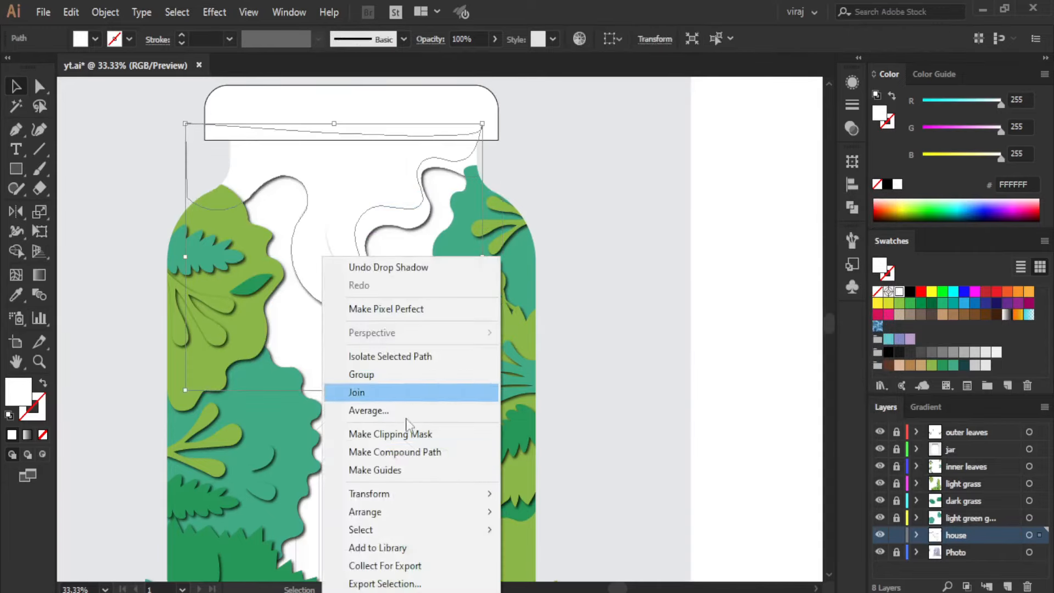
left_click(536, 443)
left_click(643, 207)
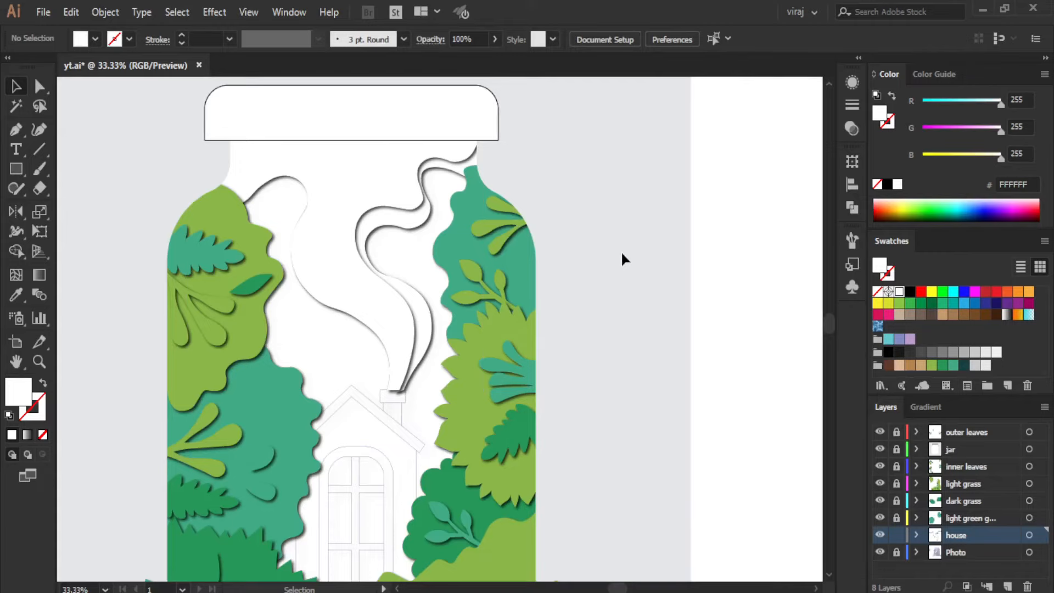
- Unlock the Photo layer, move the colour palette squares beside the jar image, and lock the layer again
scroll(528, 298, "down", 2)
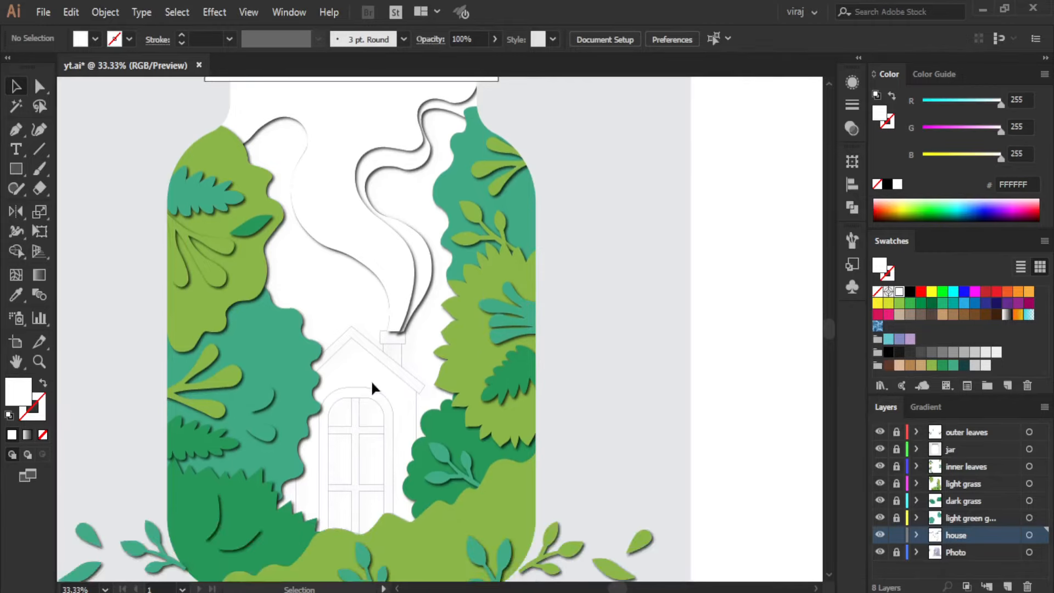
scroll(402, 351, "down", 2)
left_click(898, 435)
left_click_drag(132, 258, 206, 276)
left_click(896, 552)
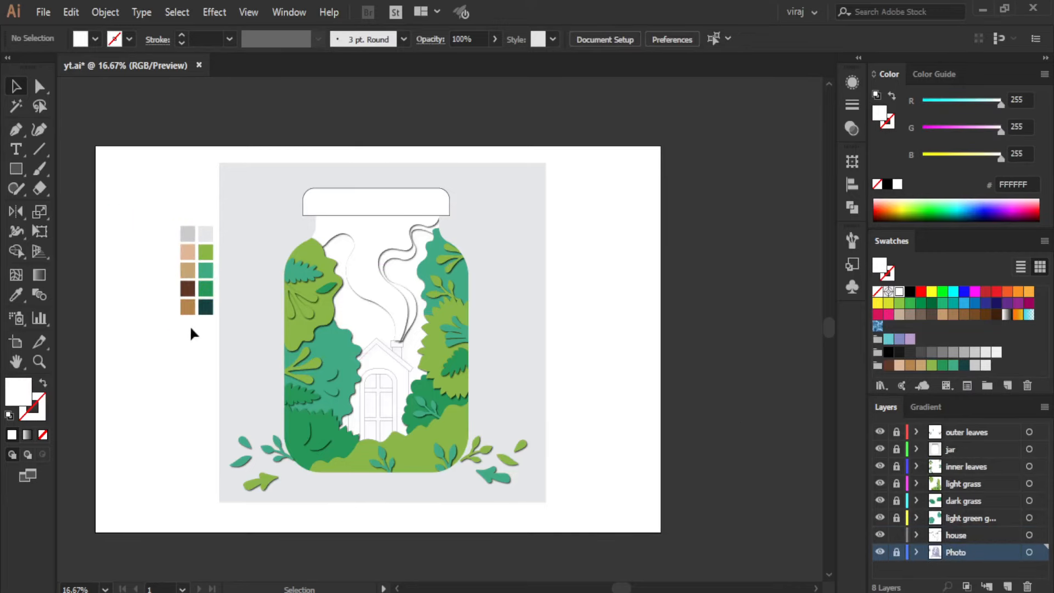
- Make the house layer active and set the Pen tool to no fill with a black stroke
scroll(295, 311, "up", 1)
scroll(495, 383, "up", 1)
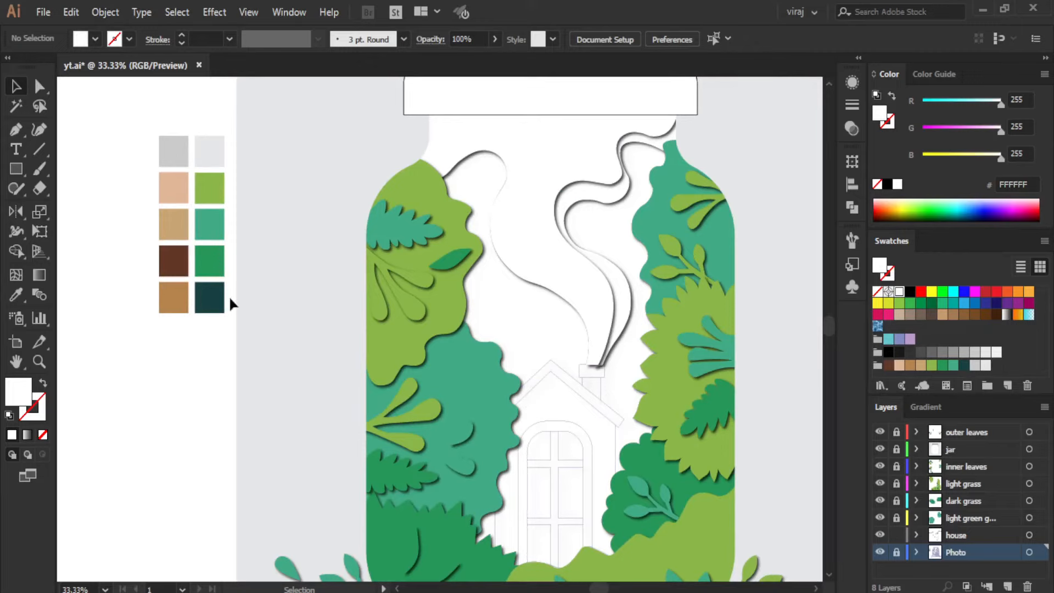
left_click(16, 129)
left_click(963, 535)
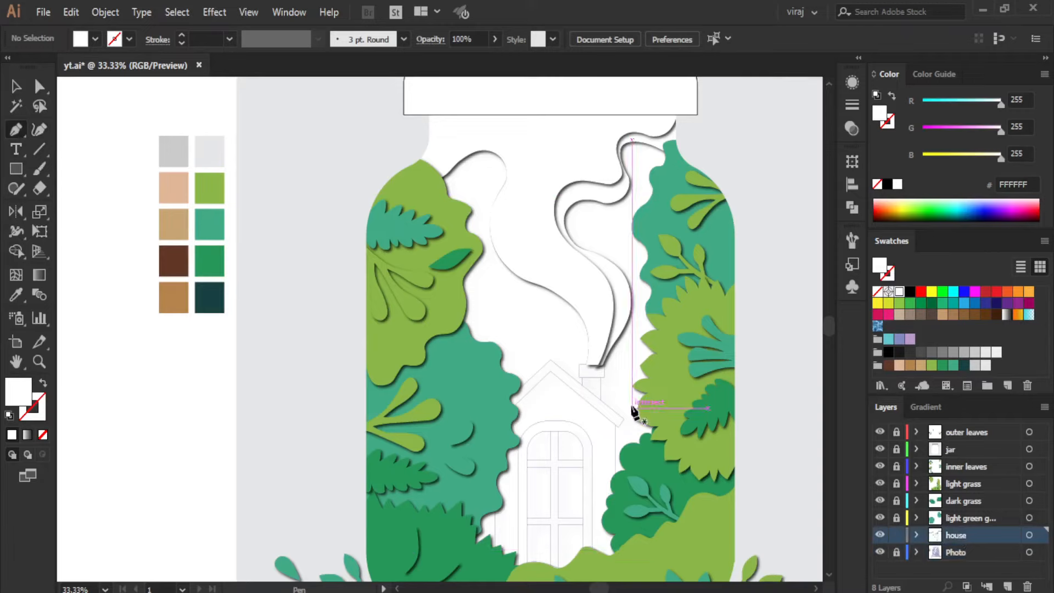
left_click(891, 95)
left_click(887, 184)
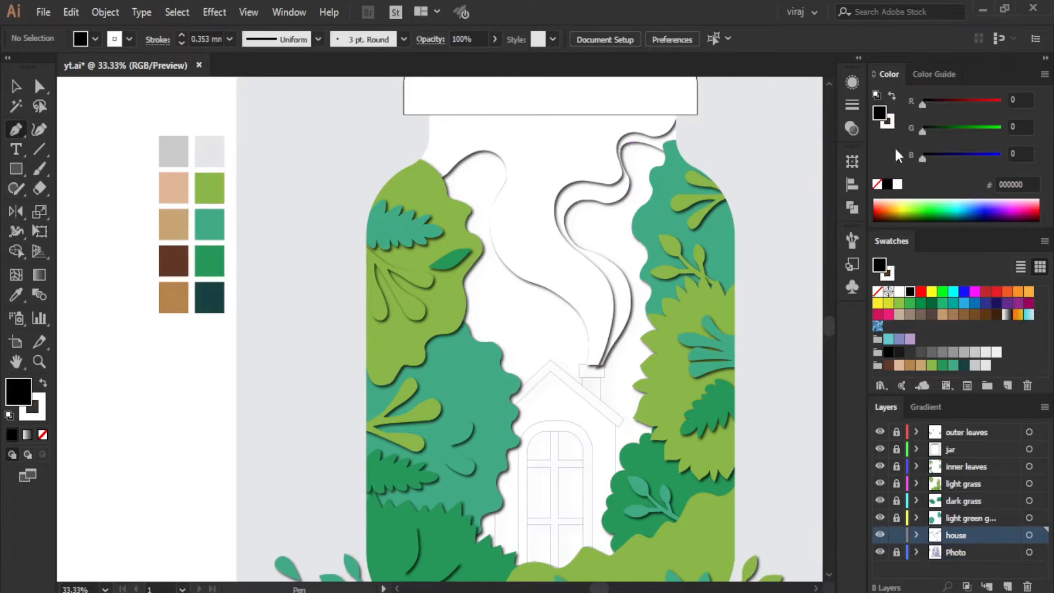
left_click(892, 96)
left_click(877, 184)
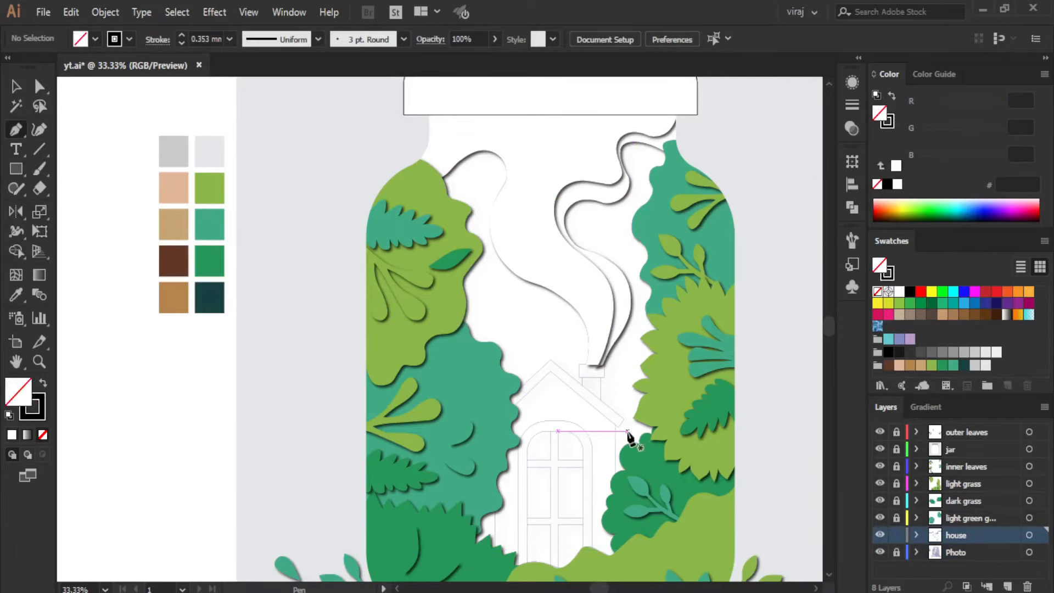
- Trace the roof band as a closed outline from the right eave over the peak to behind the left foliage
scroll(629, 436, "up", 2)
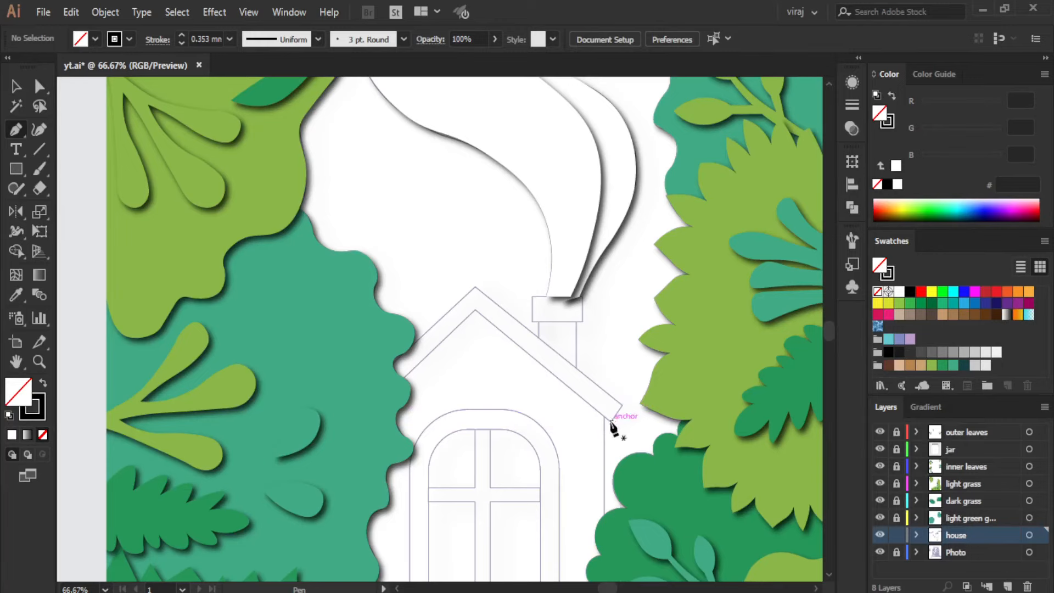
left_click(611, 421)
left_click(623, 406)
left_click(476, 287)
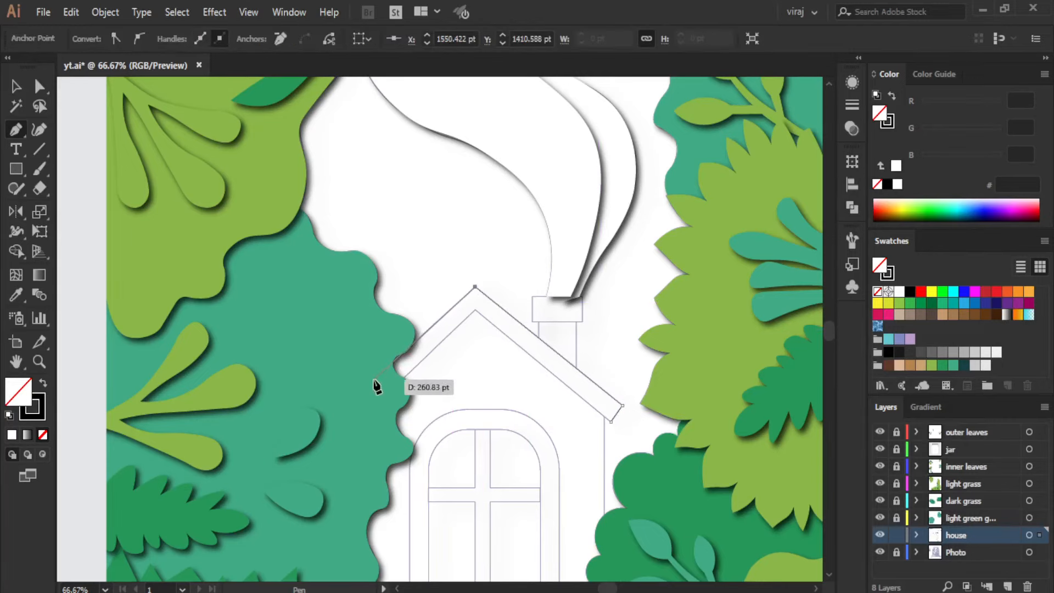
left_click(373, 399)
left_click(476, 311)
left_click(611, 422)
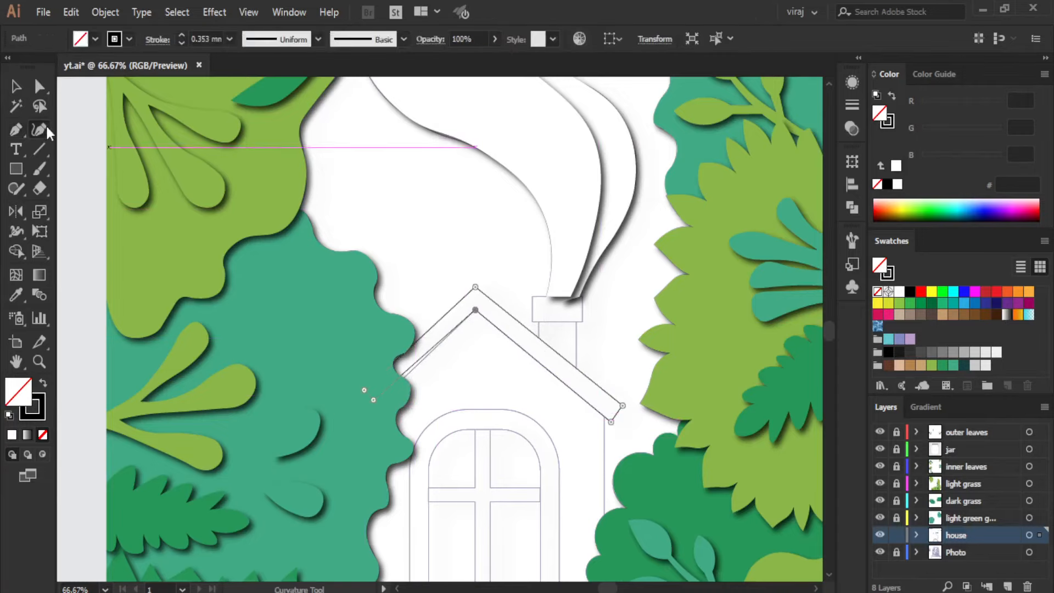
- Adjust the hidden left end of the roof outline so its lower edge follows the sketch
left_click(40, 129)
scroll(407, 433, "up", 2)
left_click_drag(322, 345, 328, 348)
left_click(16, 86)
left_click(264, 203)
- Draw a rectangle for the house wall below the roof and lower its upper edge to just above the door arch
scroll(477, 266, "down", 5)
scroll(507, 302, "up", 1)
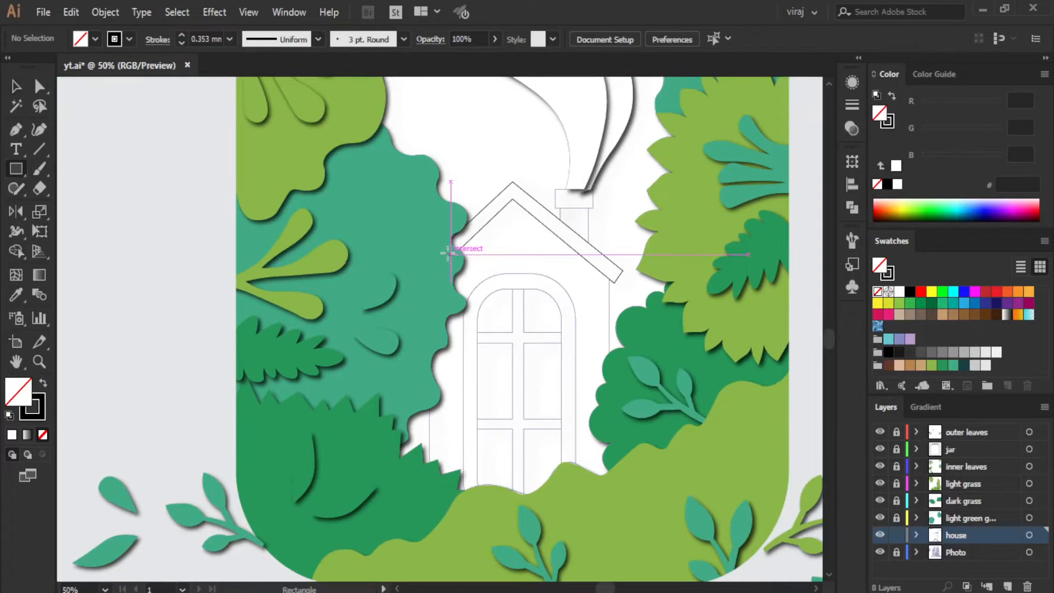
mouse_move(443, 254)
left_mouse_down()
mouse_move(632, 494)
mouse_move(611, 501)
left_mouse_up()
left_click_drag(529, 250, 529, 261)
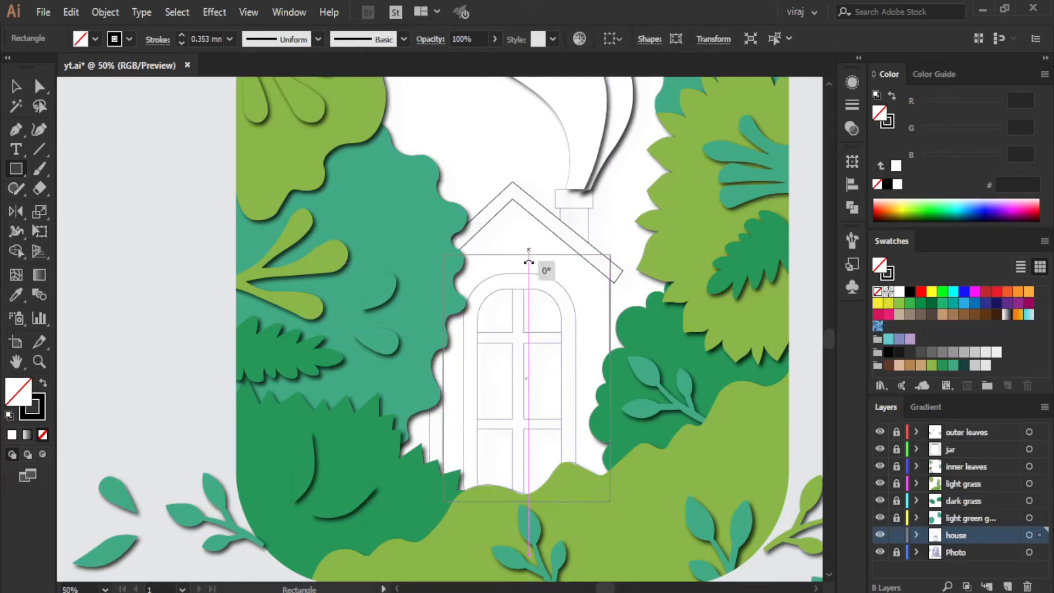
left_click_drag(531, 251, 528, 268)
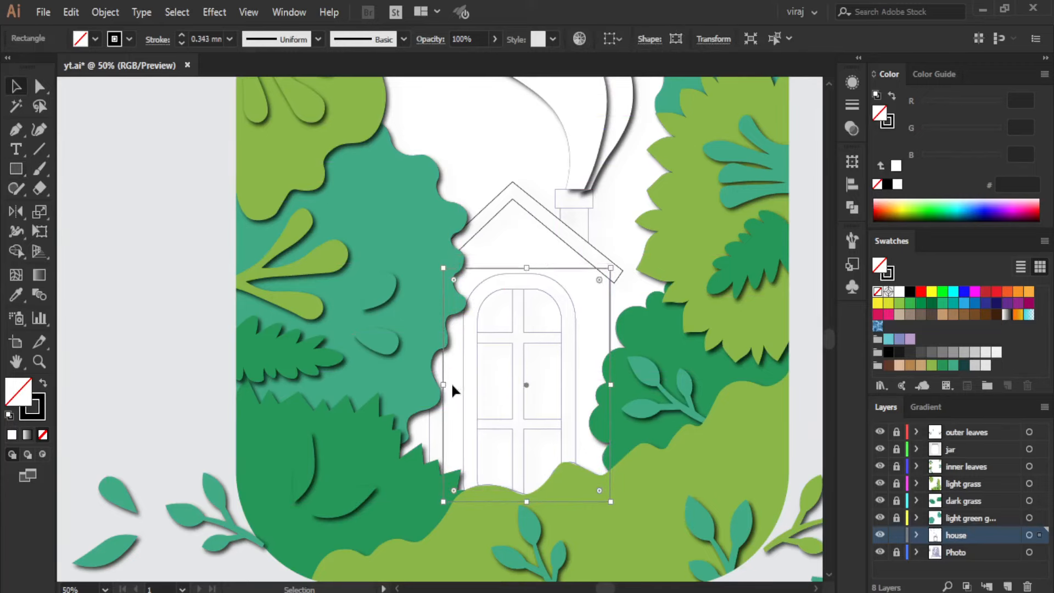
- Fit the wall rectangle's left and right edges to the sketched house walls
left_click_drag(443, 387, 427, 439)
left_click(449, 386)
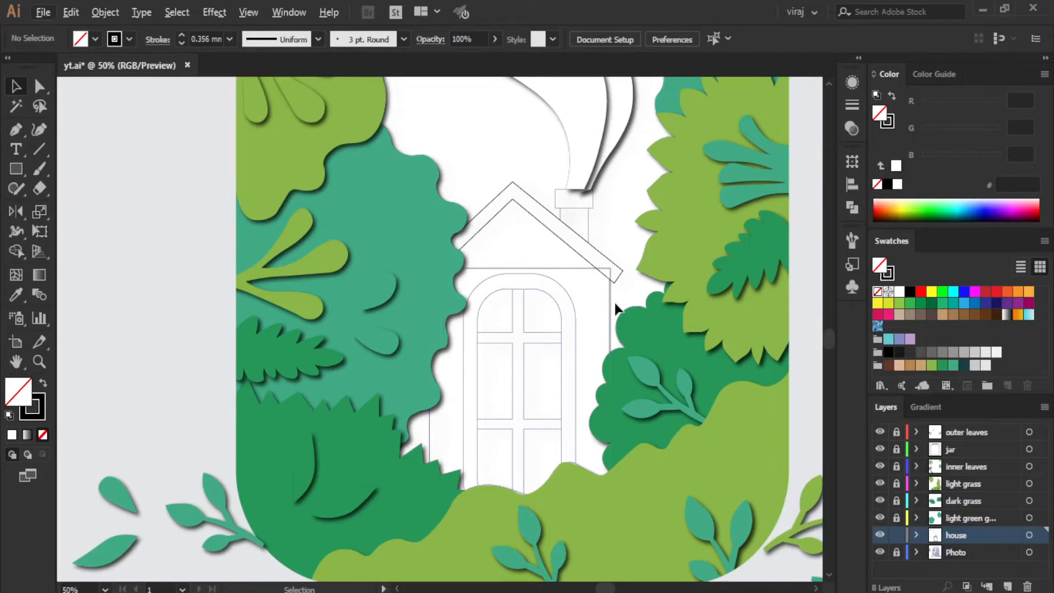
scroll(621, 330, "up", 1)
left_click(608, 359)
left_click_drag(609, 407, 607, 407)
left_click(617, 273)
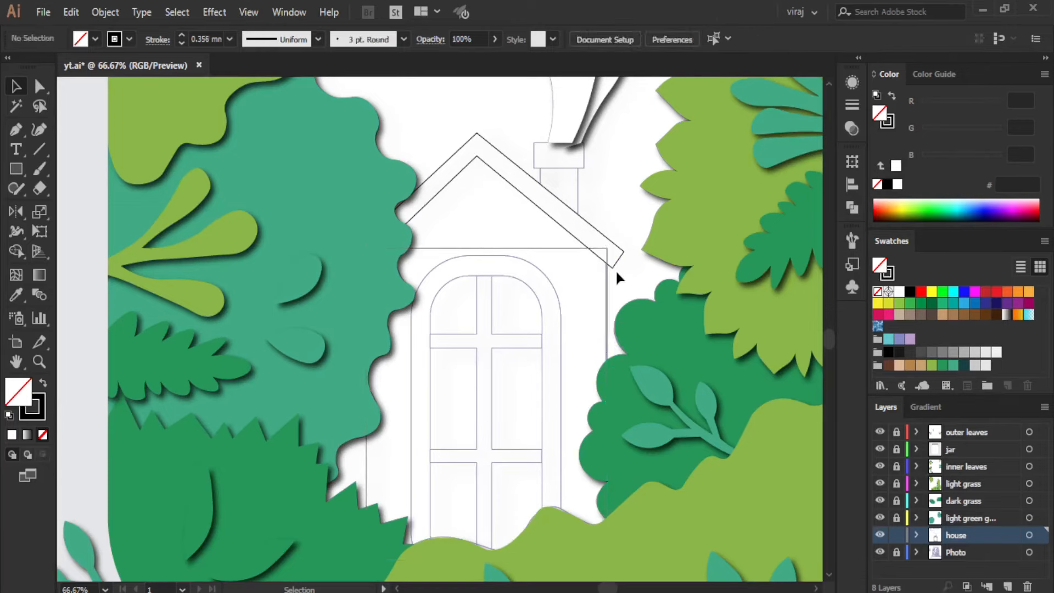
- Fill the roof band with dark brown (623826)
left_click(597, 230)
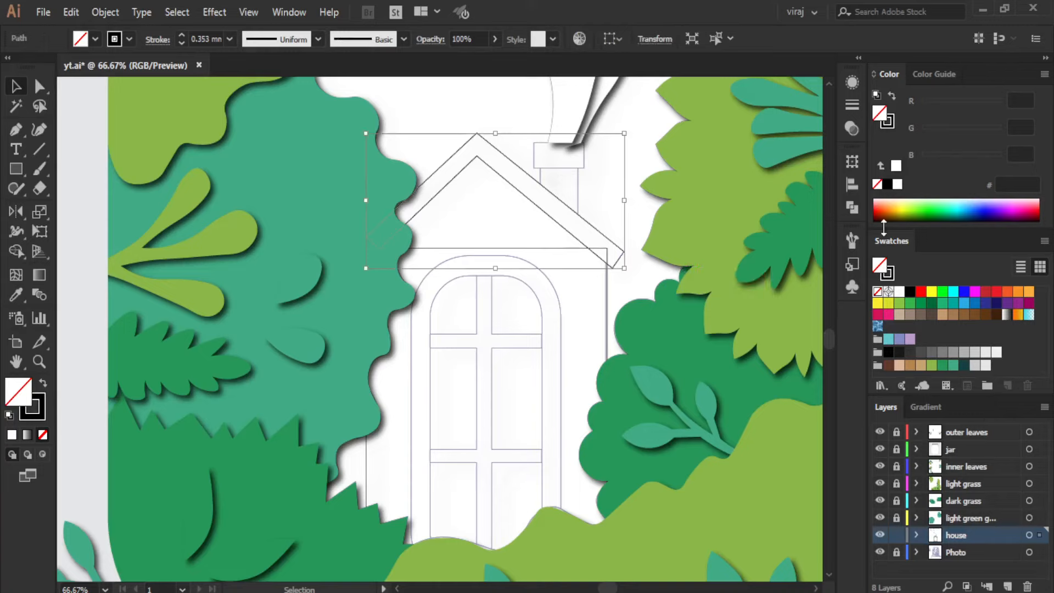
left_click(888, 366)
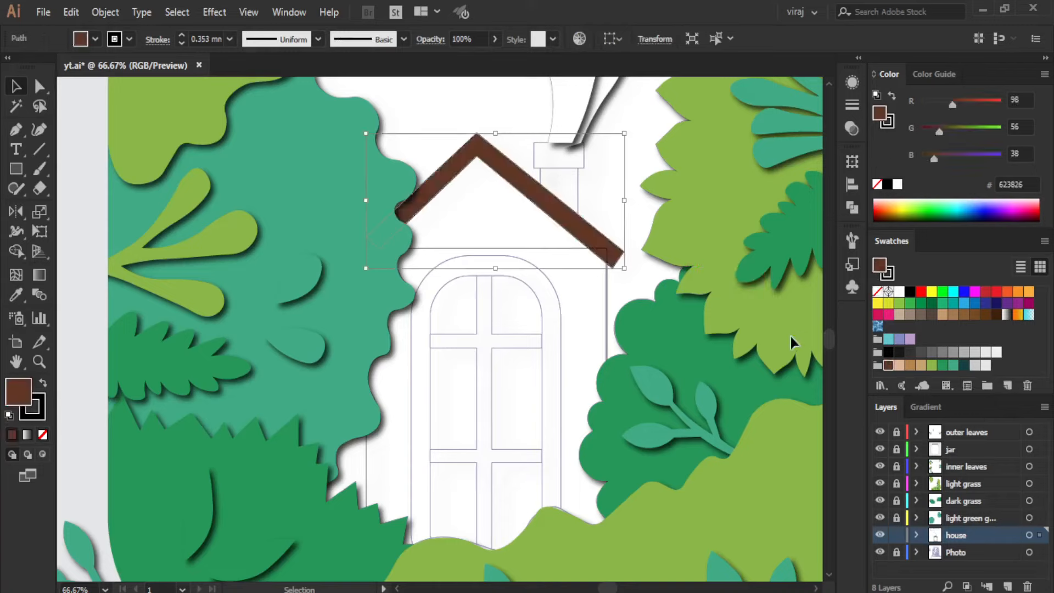
left_click(637, 291)
- Draw an unfilled rectangle over the sketched door frame and round its upper corners to match the arch
left_click(16, 170)
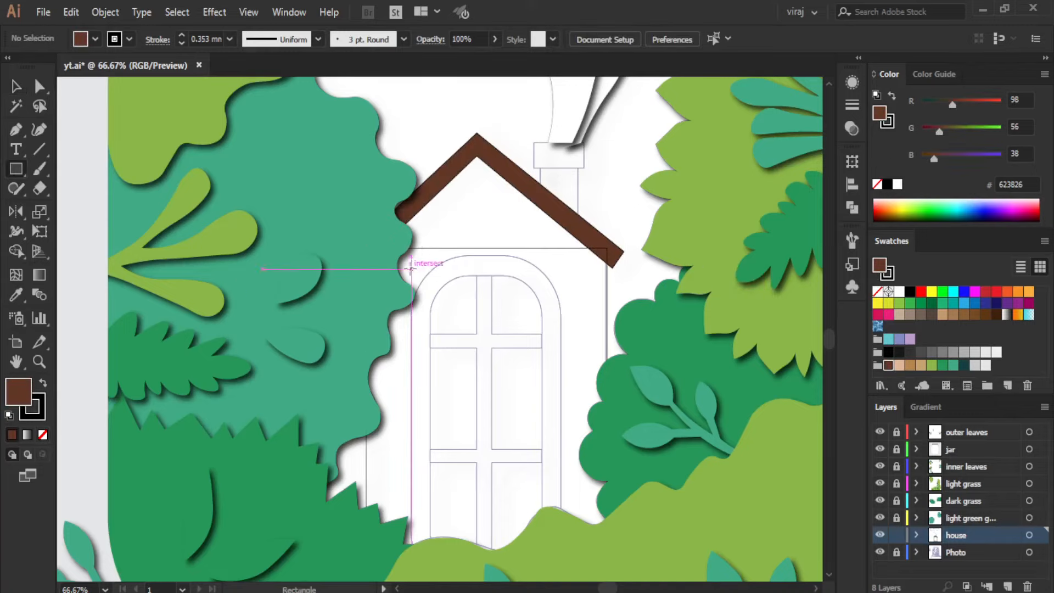
left_click_drag(410, 256, 561, 405)
scroll(549, 378, "up", 3)
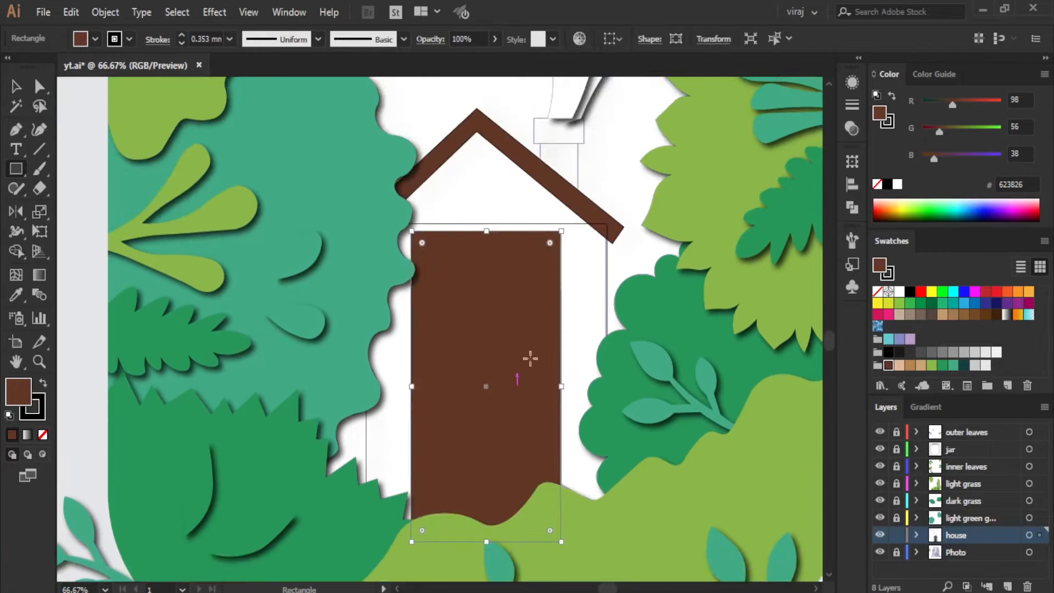
left_click(877, 185)
left_click_drag(421, 241, 515, 303)
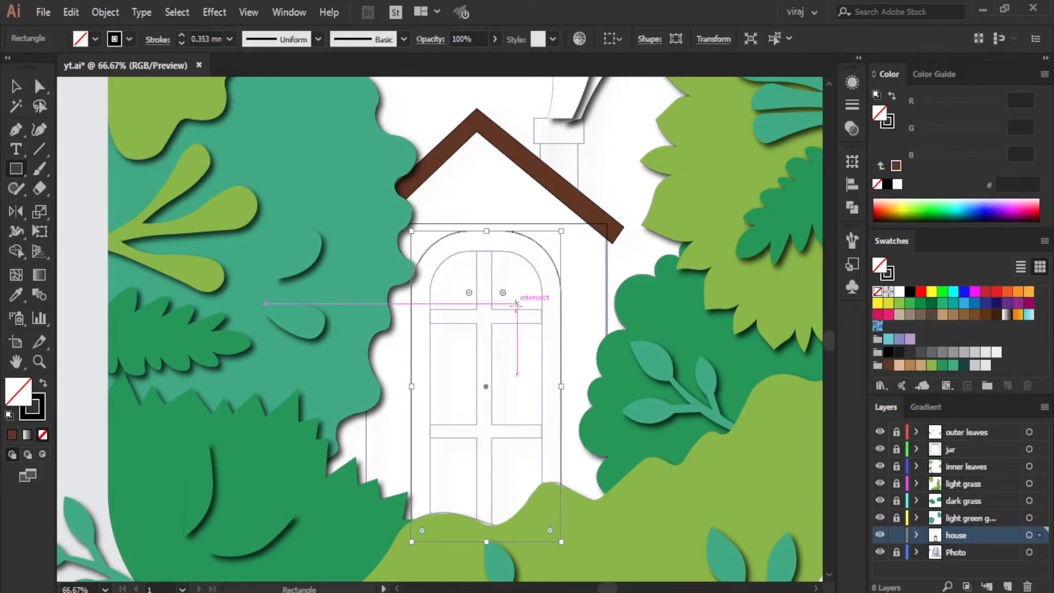
left_click(16, 86)
left_click(323, 190)
- Create an inner door outline from the door frame shape with Offset Path at -36 pt
left_click(438, 250)
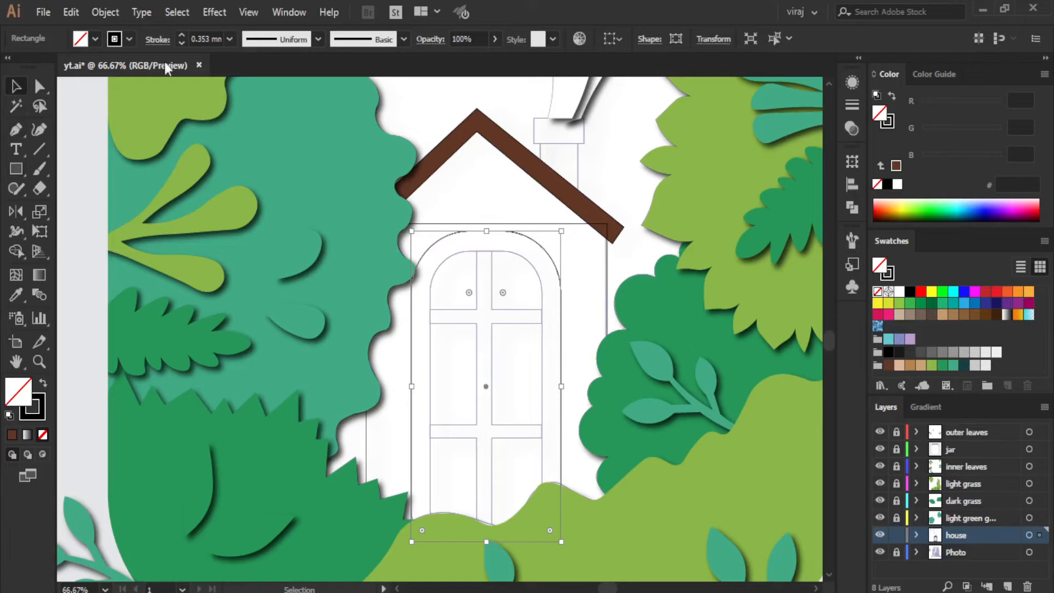
left_click(105, 12)
mouse_move(187, 347)
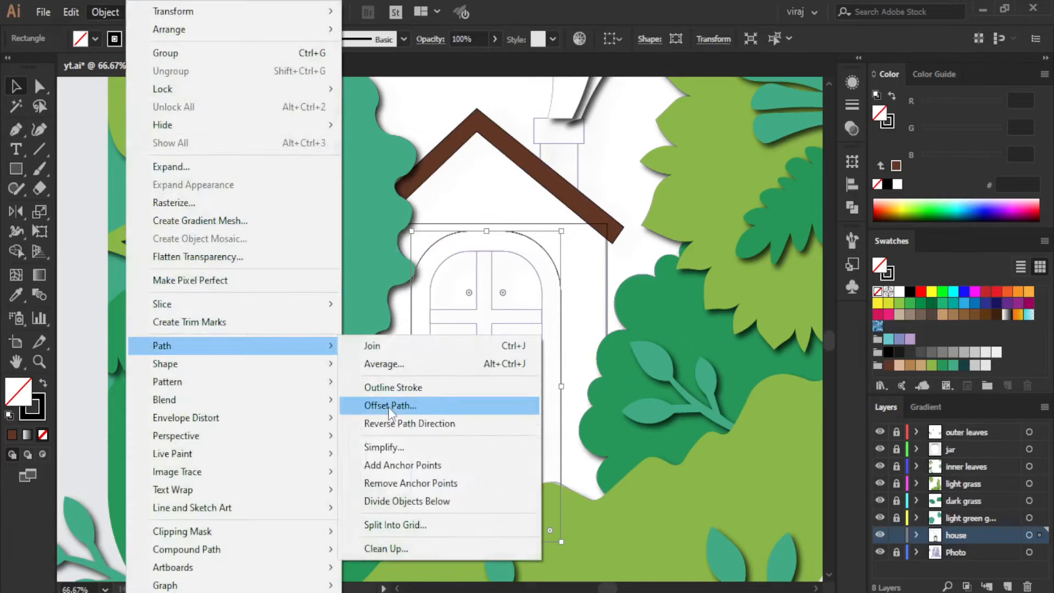
left_click(387, 406)
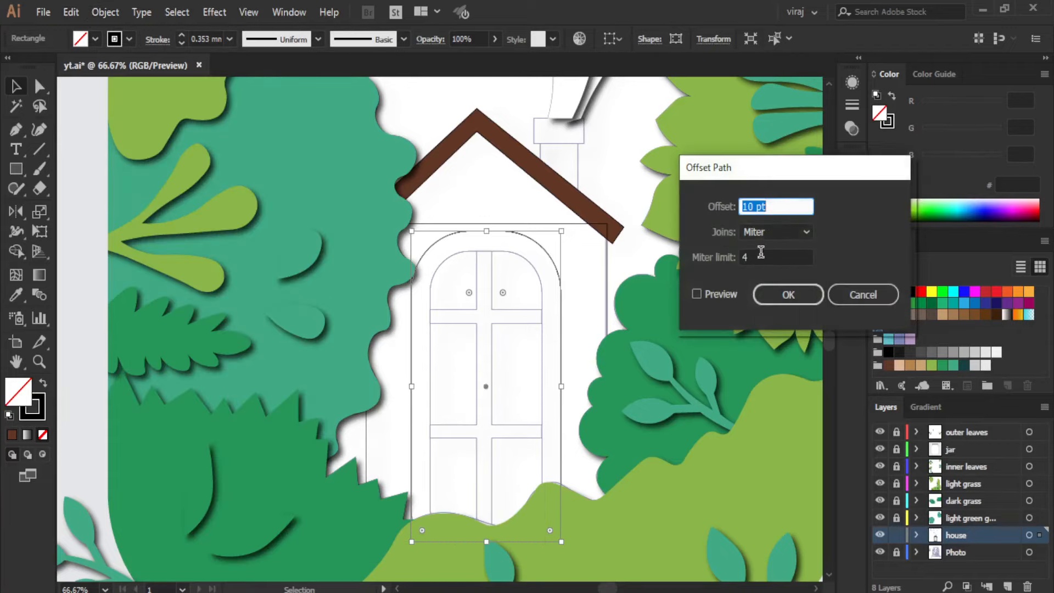
left_click(696, 294)
scroll(780, 207, "down", 20)
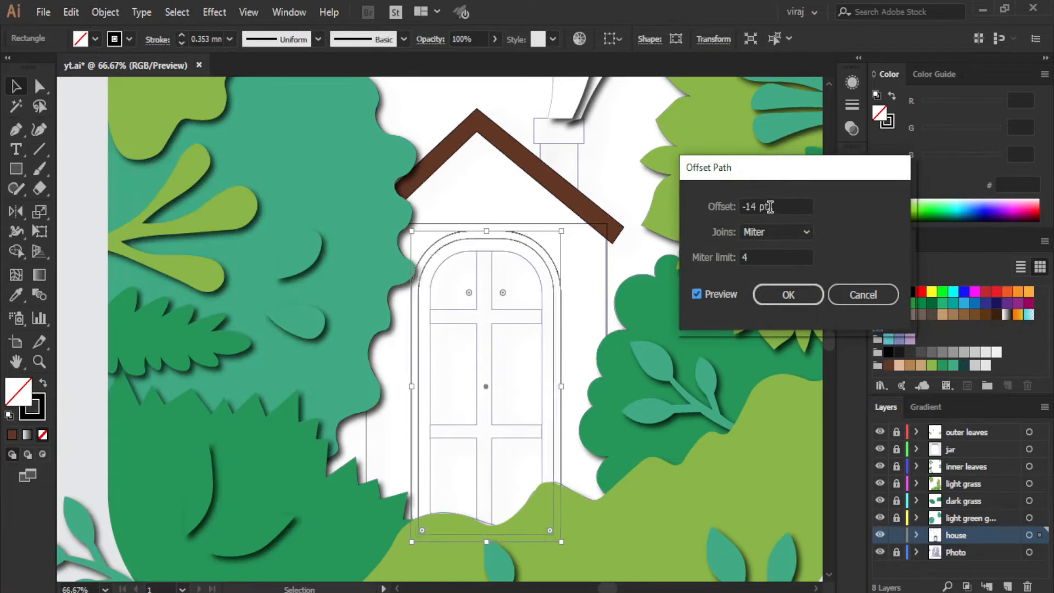
scroll(768, 202, "down", 1)
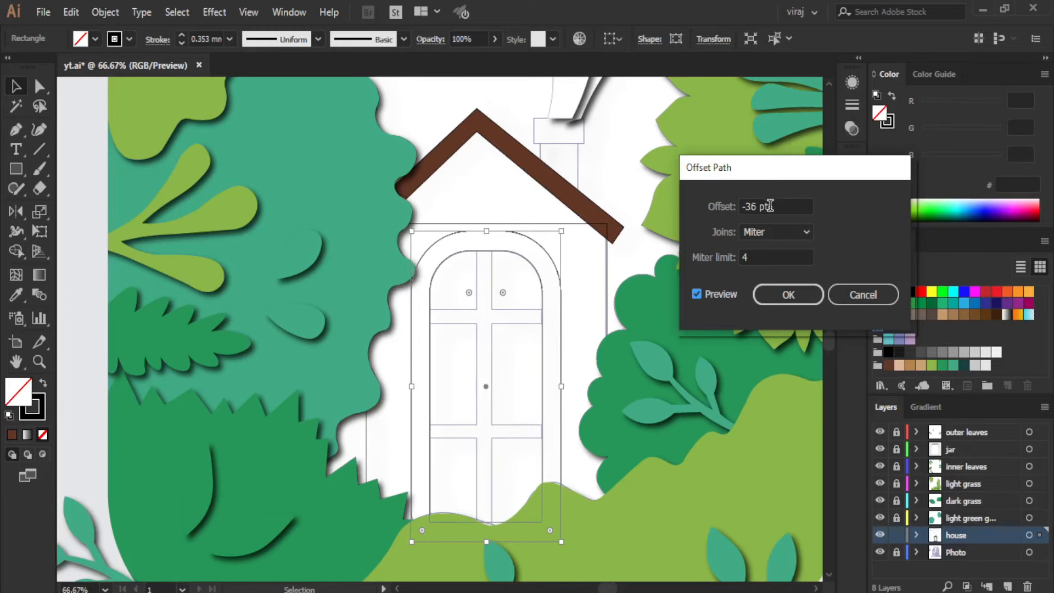
left_click(790, 294)
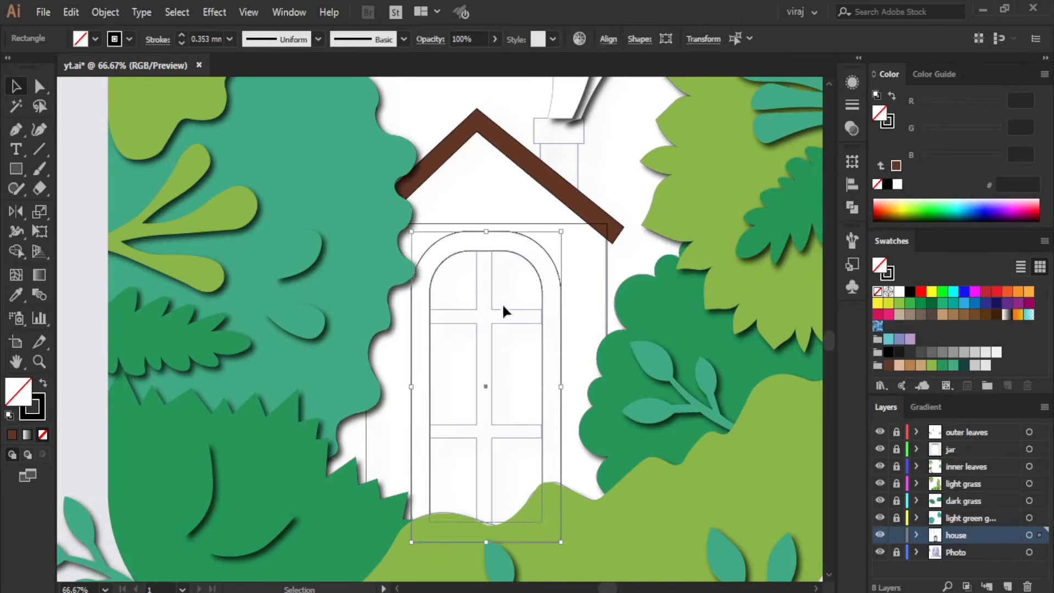
- Separate the door frame from the inner door with the Shape Builder tool and fill the frame with E1B898
left_click(16, 251)
left_click(417, 345)
left_click(12, 89)
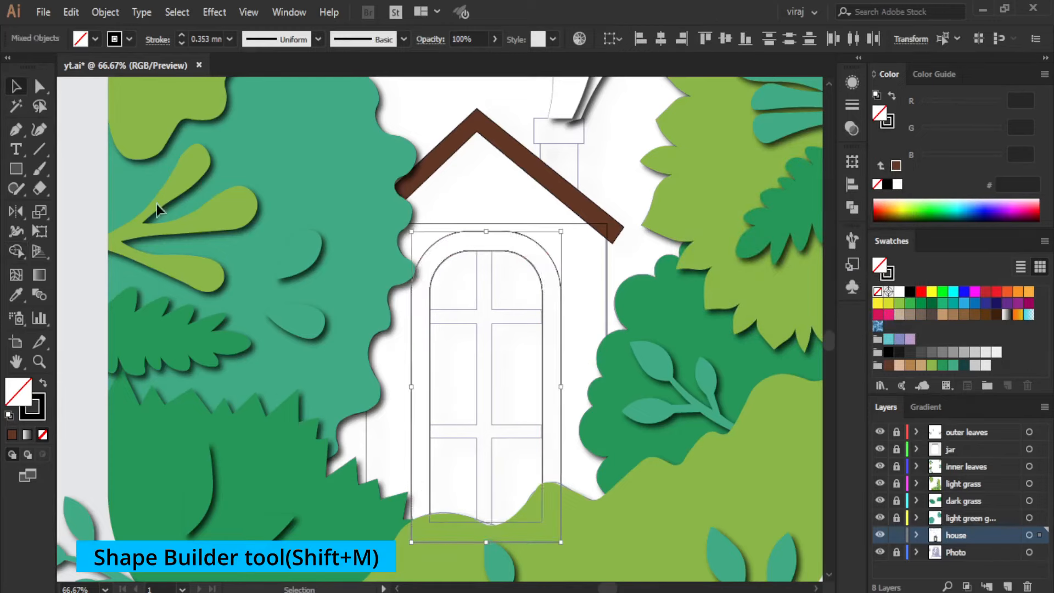
left_click(460, 364)
left_click(431, 373)
left_click(411, 356)
left_click(900, 365)
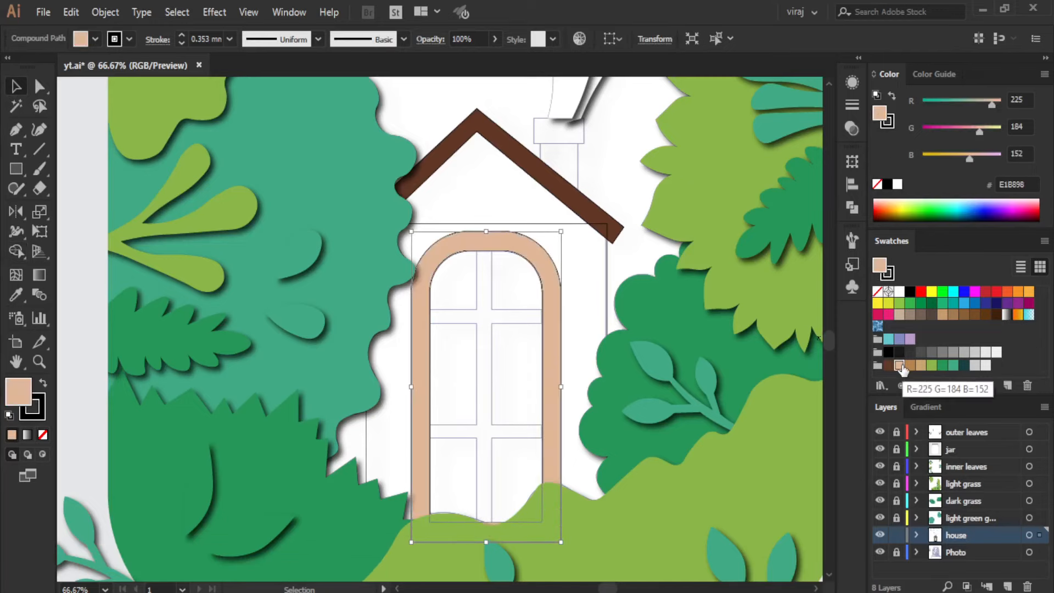
left_click(324, 377)
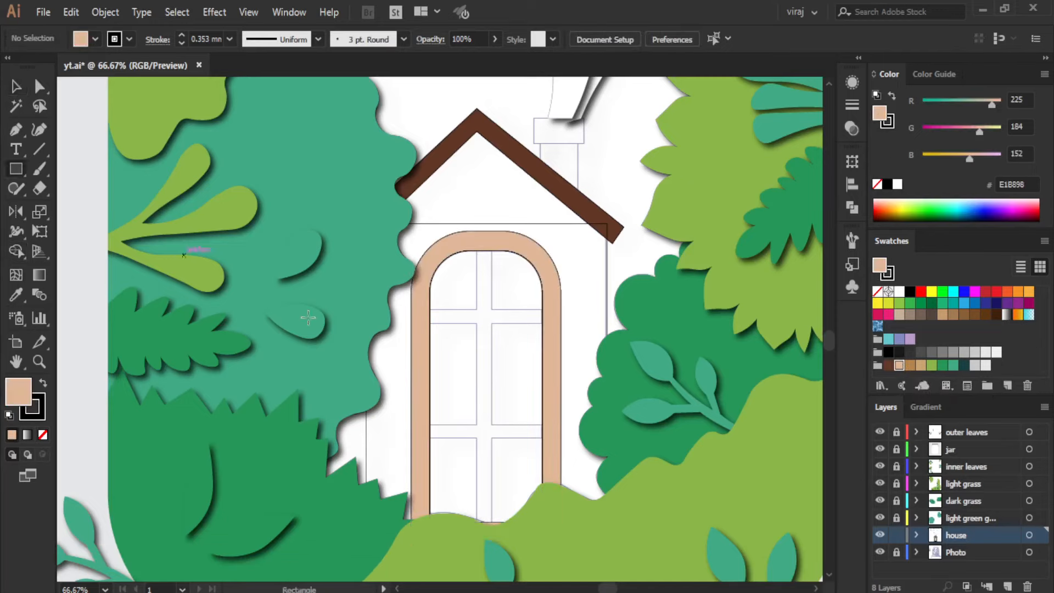
- Draw two horizontal bars in E1B898 across the inner door, tracing the sketched crosspieces
scroll(409, 335, "up", 1)
scroll(435, 317, "up", 1)
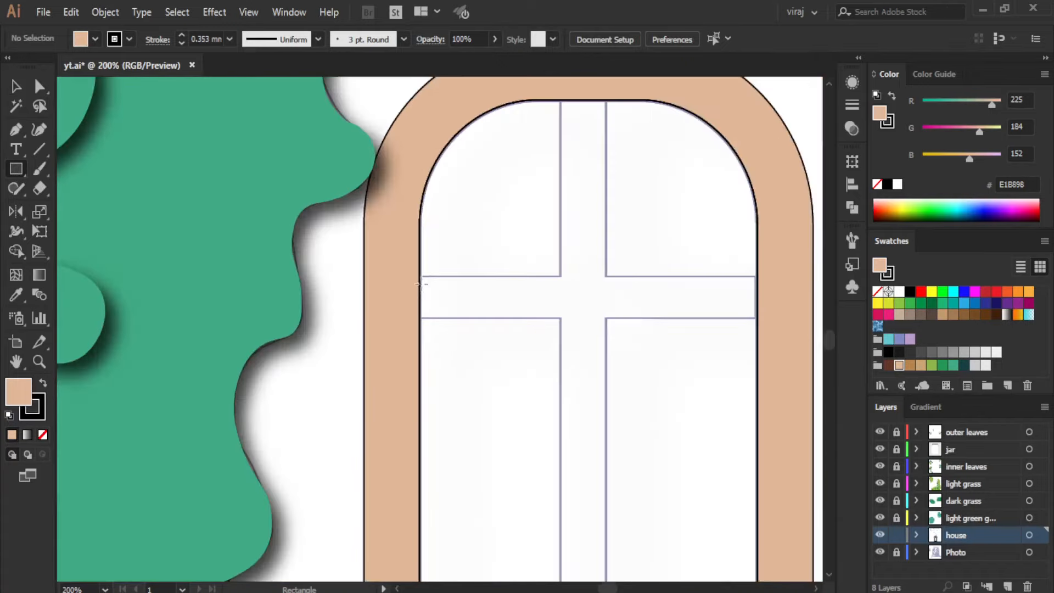
left_click_drag(421, 276, 757, 311)
scroll(430, 395, "down", 5)
left_click_drag(420, 405, 757, 444)
scroll(539, 445, "down", 3)
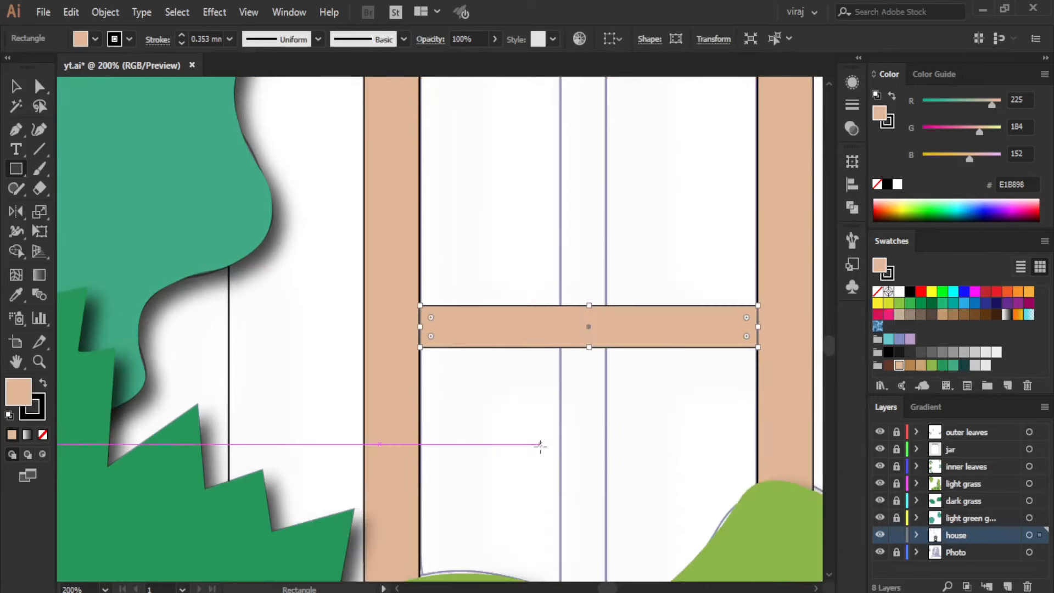
- Draw a vertical bar down the door's centre, from the inner arch down past the grass edge
scroll(492, 376, "up", 7)
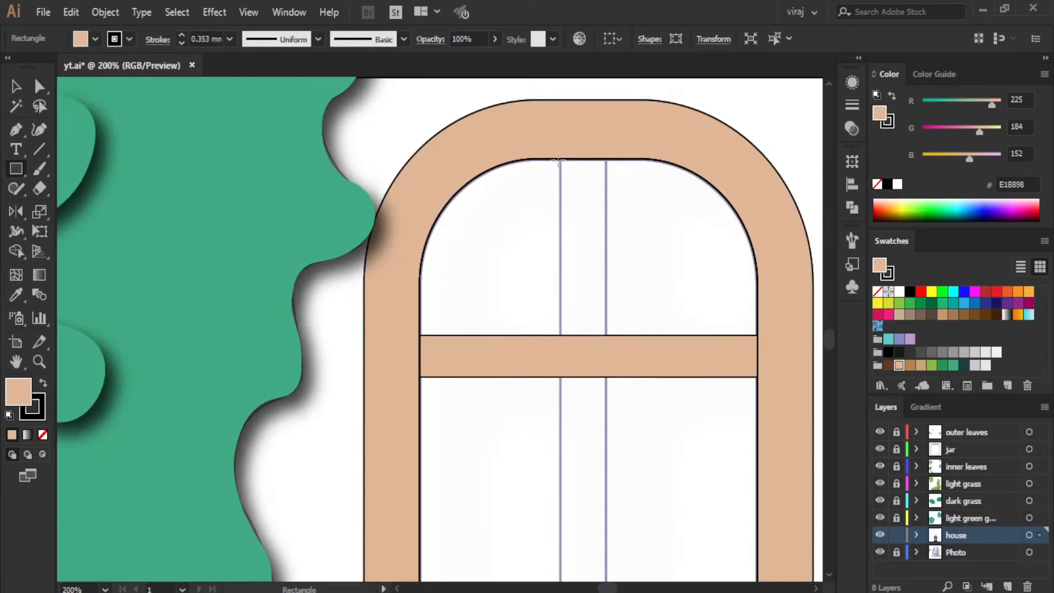
left_click_drag(560, 159, 606, 510)
scroll(606, 447, "down", 3)
scroll(606, 448, "down", 2)
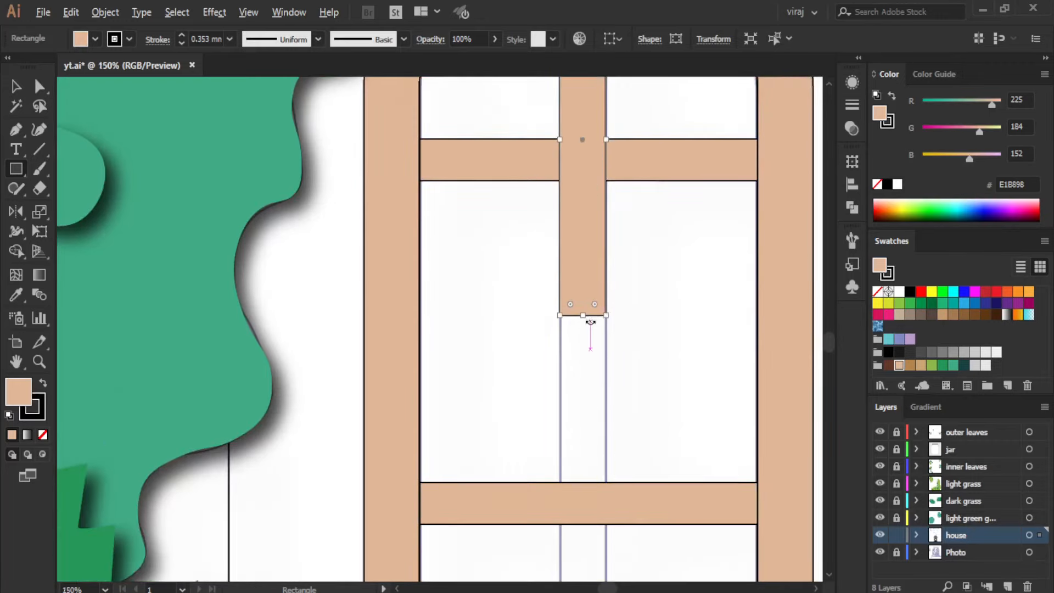
scroll(588, 318, "down", 2)
left_click_drag(575, 318, 596, 558)
key("v")
left_click(727, 267)
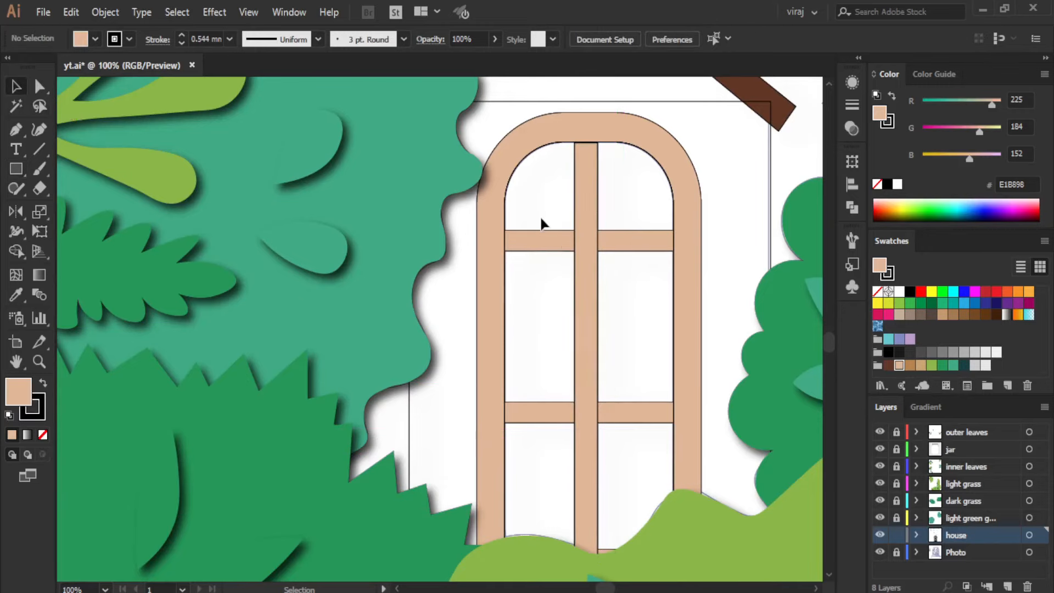
- Merge the horizontal and vertical bars with the door frame using the Shape Builder tool
left_click_drag(637, 460, 637, 460)
left_click(16, 252)
mouse_move(559, 238)
left_mouse_down()
mouse_move(589, 220)
mouse_move(607, 244)
mouse_move(593, 270)
left_mouse_up()
mouse_move(583, 417)
left_mouse_down()
mouse_move(586, 448)
mouse_move(609, 413)
left_mouse_up()
left_click(18, 86)
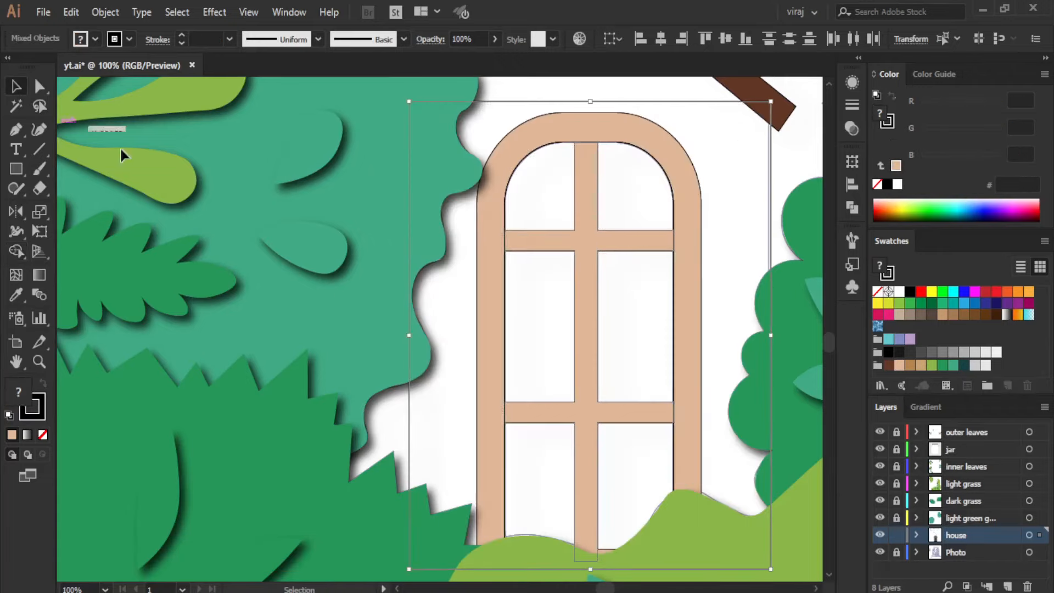
left_click(802, 170)
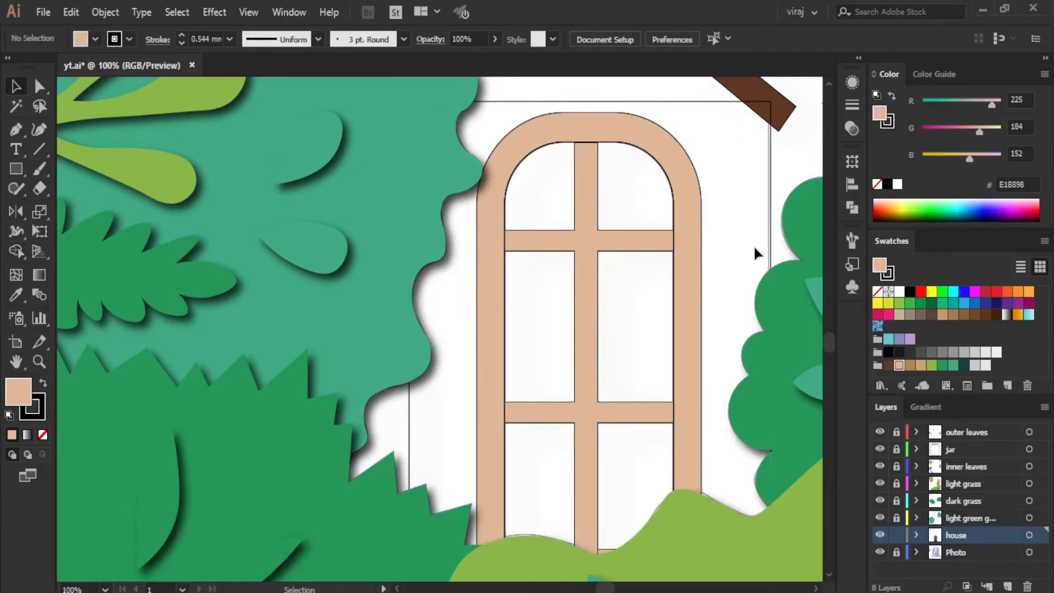
left_click(491, 308)
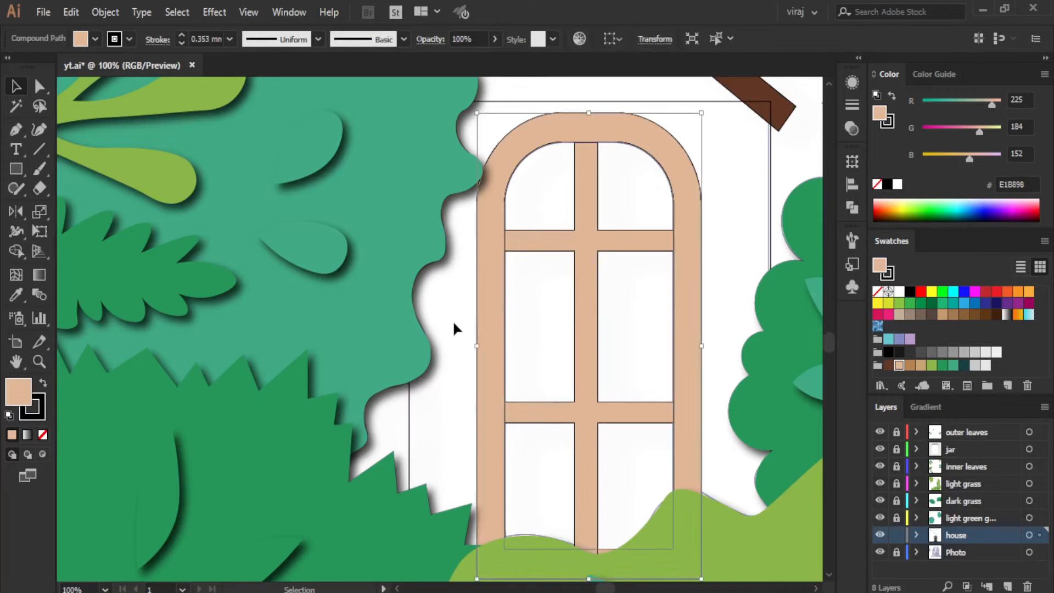
scroll(455, 320, "down", 1)
scroll(549, 335, "up", 3)
left_click(671, 321)
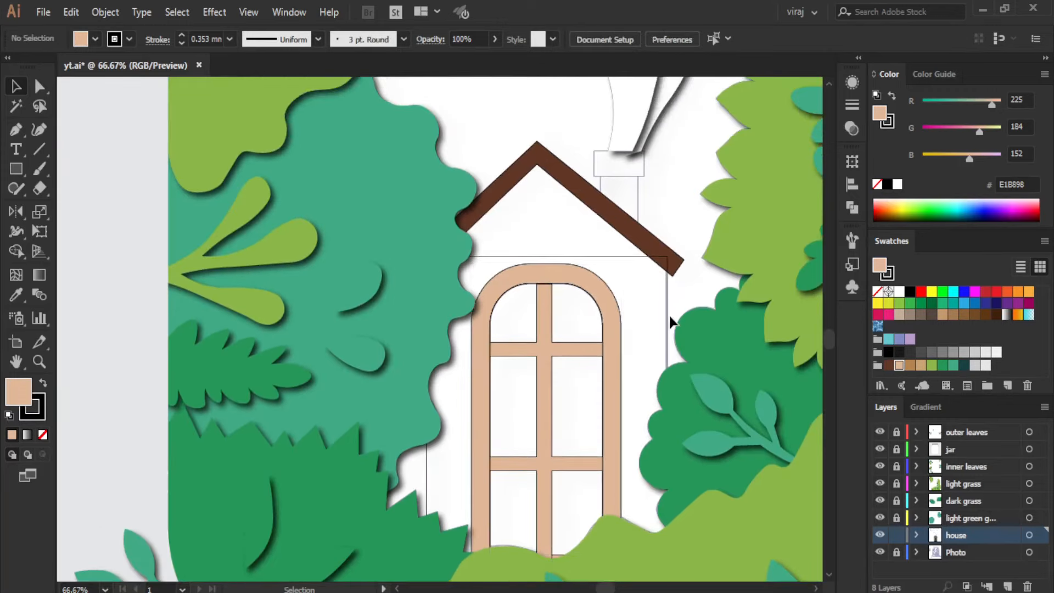
- Draw a rectangle over the door, fill it with dark brown 623826 and send it behind the frame
left_click(12, 171)
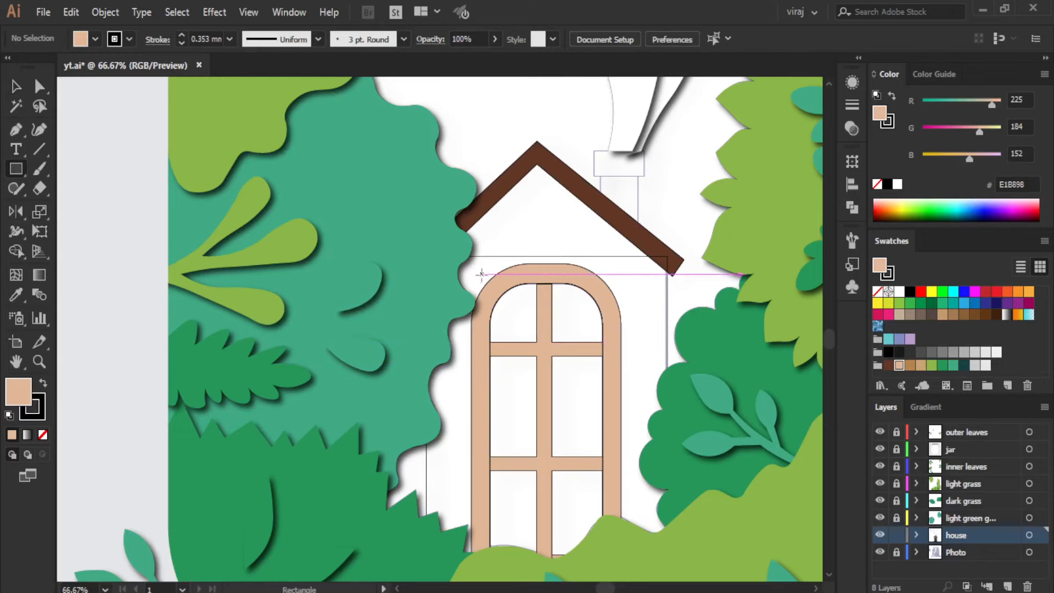
left_click_drag(477, 273, 613, 568)
left_click(888, 365)
left_click(16, 86)
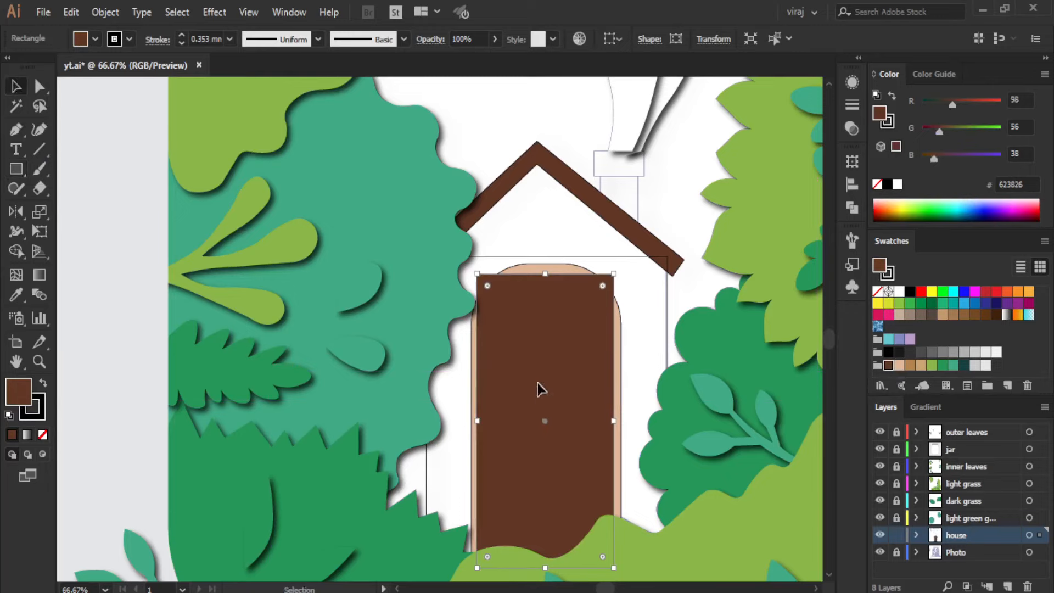
right_click(542, 393)
left_click(769, 353)
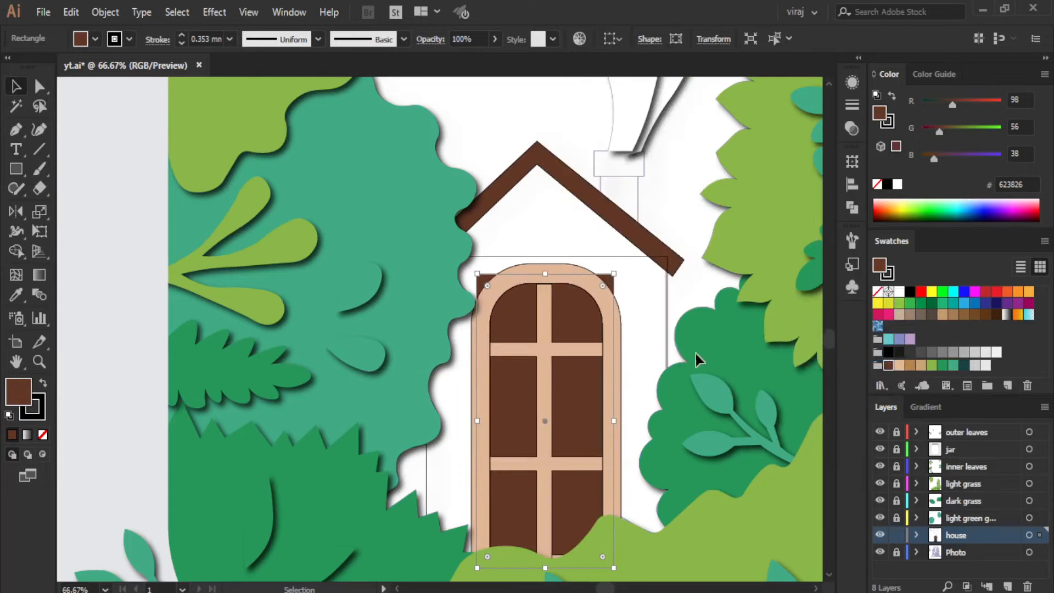
left_click(726, 298)
- Merge the gable and wall areas around the door, including the brown rectangle's protruding corners, with the Shape Builder tool
scroll(601, 277, "down", 1)
mouse_move(555, 194)
left_mouse_down()
mouse_move(637, 386)
mouse_move(666, 390)
left_mouse_up()
left_click(16, 250)
scroll(473, 289, "up", 1)
mouse_move(546, 230)
left_mouse_down()
mouse_move(500, 287)
mouse_move(534, 265)
mouse_move(623, 243)
mouse_move(686, 306)
mouse_move(690, 329)
left_mouse_up()
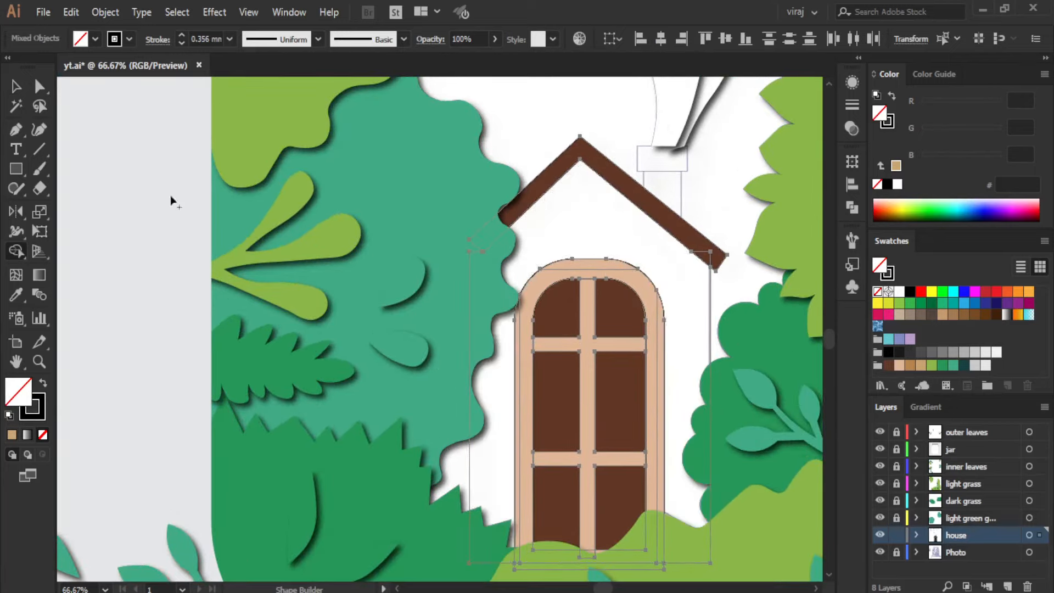
- Fill the merged house wall with tan C9A675 and delete the leftover piece at the roof's lower right end
left_click(15, 88)
left_click(708, 308)
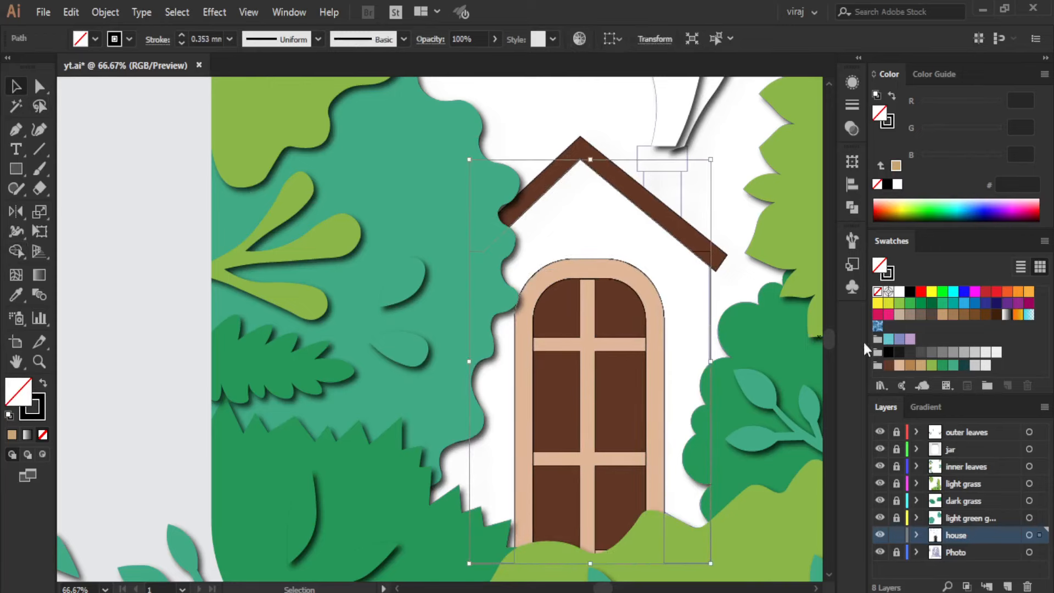
left_click(921, 364)
left_click(746, 280)
left_click(710, 253)
key("Delete")
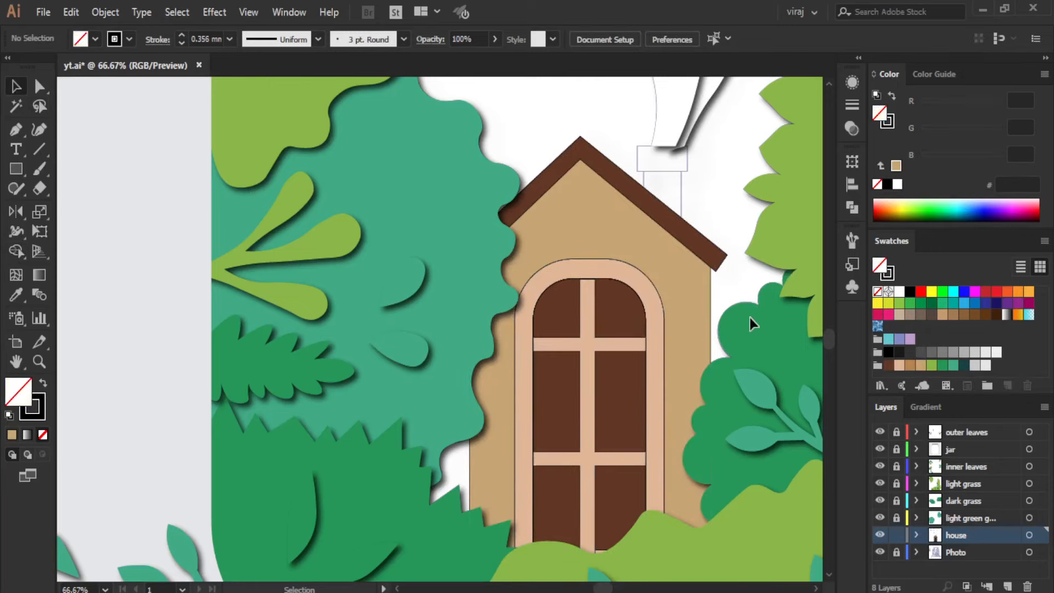
- Draw two unfilled rectangles over the sketched chimney, one for the cap and one for the stack reaching into the roof
scroll(708, 343, "down", 1, "alt")
scroll(711, 346, "up", 2)
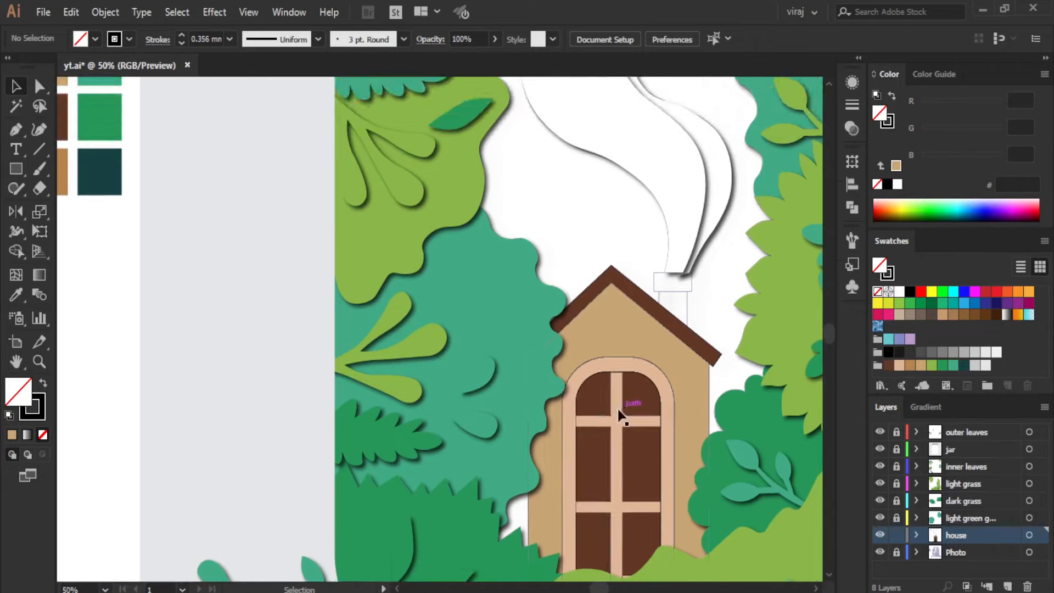
scroll(679, 319, "up", 1, "alt")
key("m")
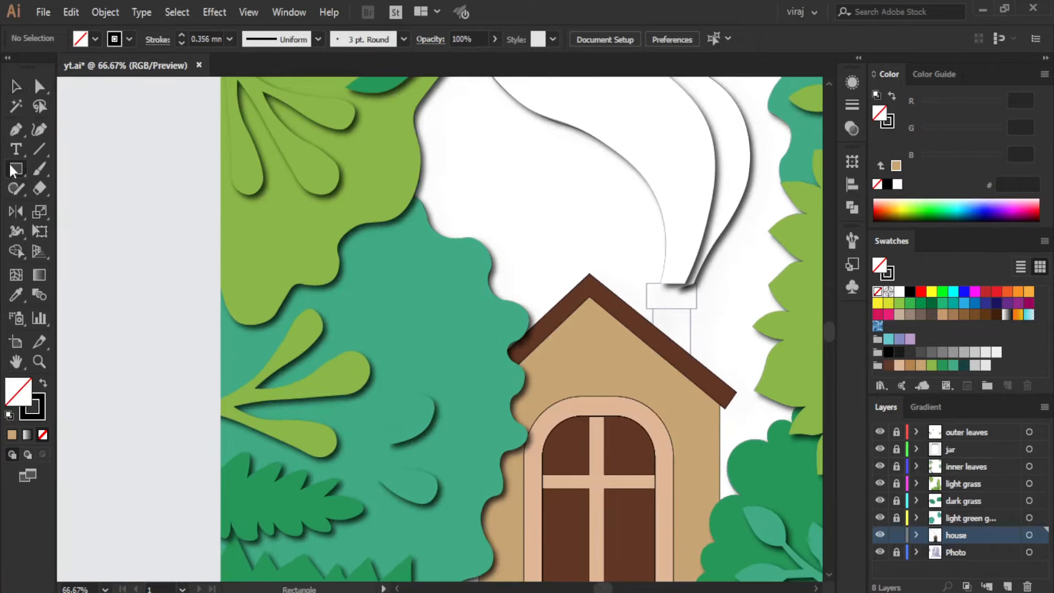
scroll(525, 347, "up", 2, "alt")
mouse_move(752, 294)
left_mouse_down()
mouse_move(714, 330)
mouse_move(479, 444)
left_mouse_up()
key("ctrl+z")
mouse_move(556, 318)
left_mouse_down()
mouse_move(598, 381)
mouse_move(693, 373)
mouse_move(671, 374)
left_mouse_up()
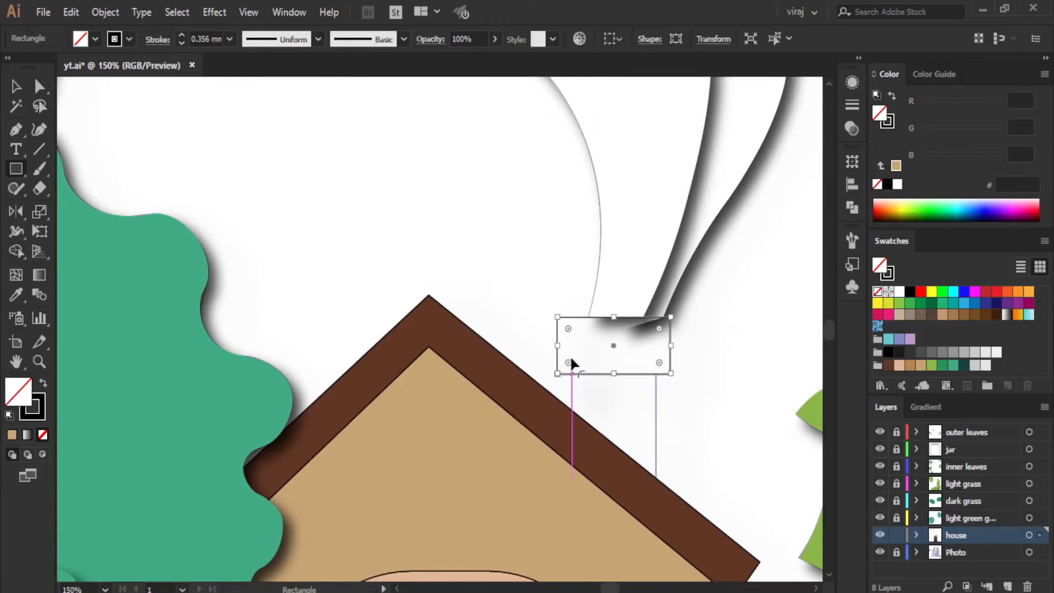
left_click_drag(571, 348, 656, 479)
- Fill the chimney cap with E1B898 and the chimney stack with brown R=182 G=133 B=78
key("v")
left_click(561, 317)
left_click(899, 365)
left_click(745, 375)
left_click(655, 409)
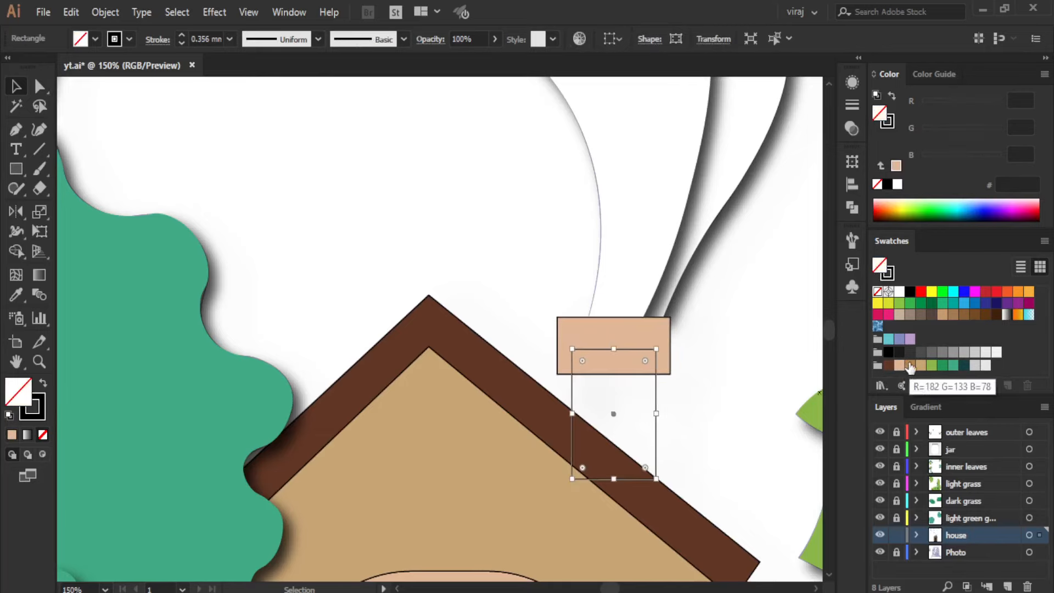
left_click(910, 365)
- Bring the chimney cap to the front so it overlaps the stack
left_click(648, 328)
right_click(648, 328)
mouse_move(708, 512)
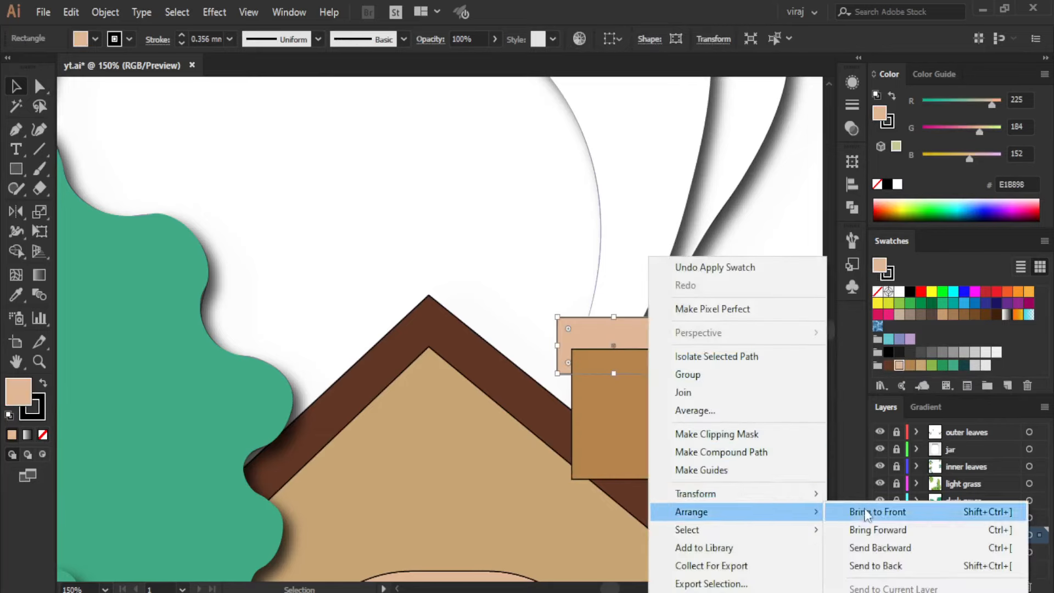
left_click(866, 511)
left_click(740, 360)
- Bring the roof band and the house wall in front of the chimney stack to hide its base
left_click(652, 517)
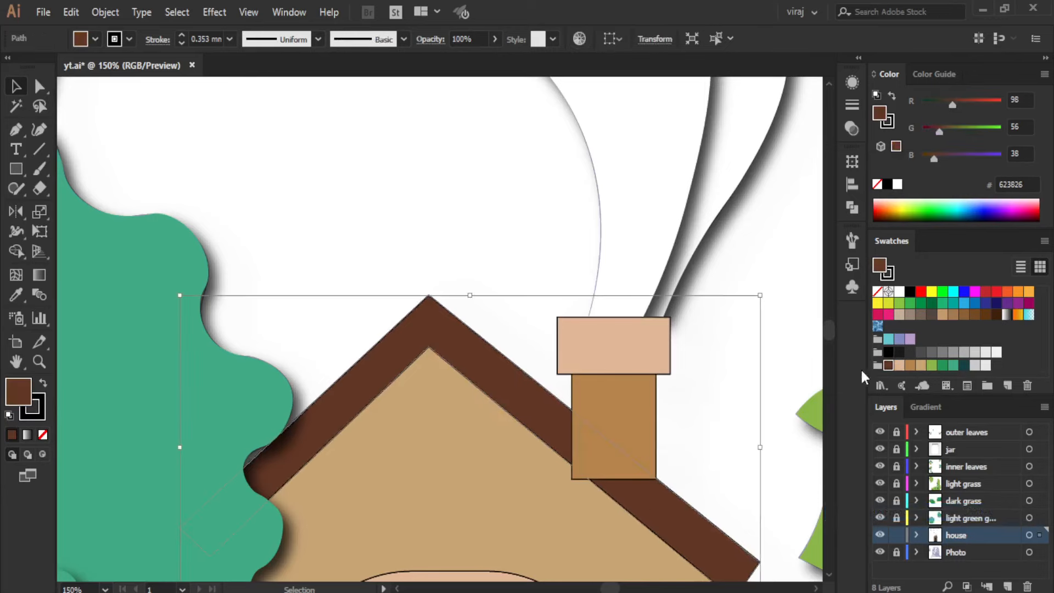
right_click(651, 525)
mouse_move(708, 430)
left_click(859, 430)
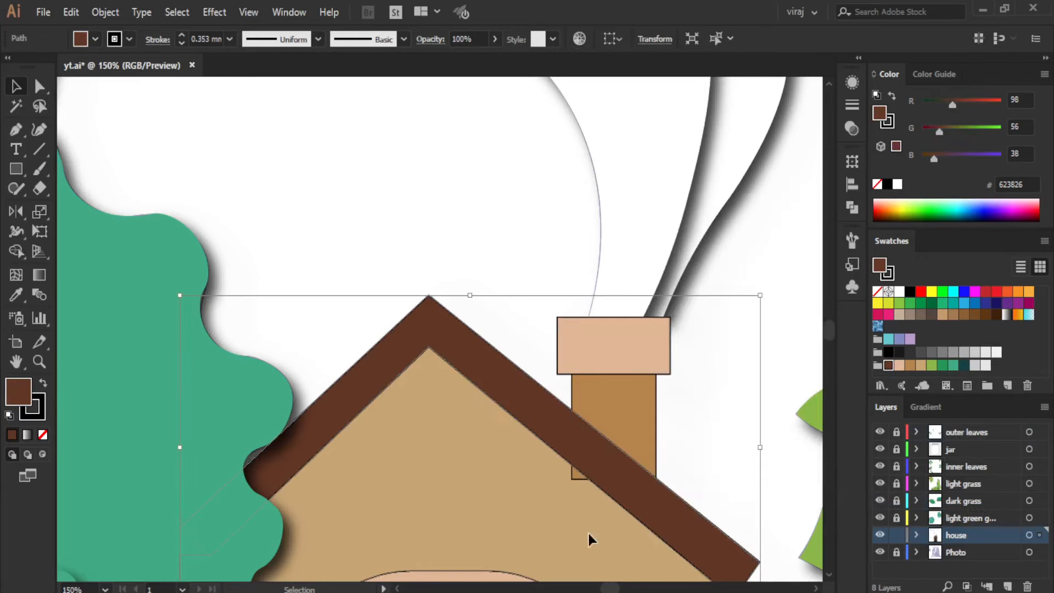
right_click(592, 542)
mouse_move(659, 445)
left_click(755, 447)
left_click(771, 406)
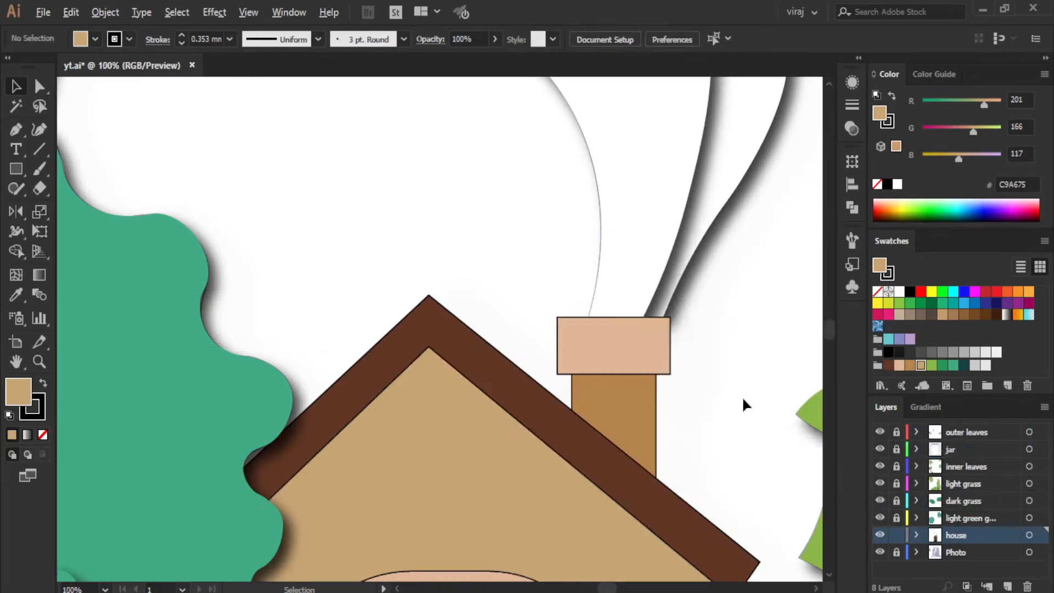
- Remove the stroke from all the house shapes, selected together with the smoke
scroll(742, 397, "down", 4)
scroll(746, 403, "down", 2)
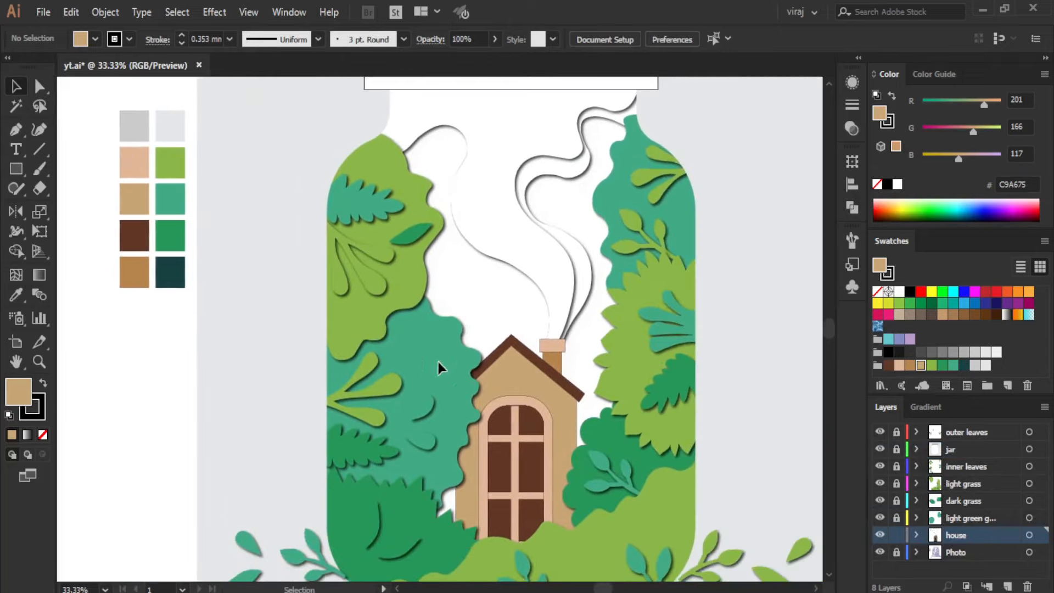
left_click_drag(560, 514, 578, 531)
left_click_drag(418, 329, 579, 565)
left_click(129, 39)
left_click(11, 66)
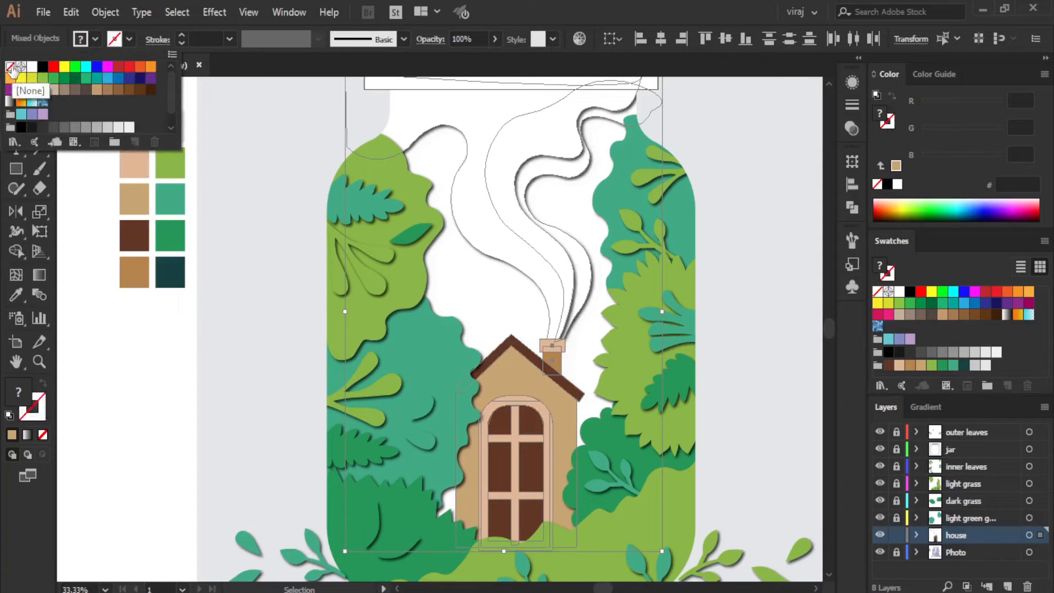
- Apply a Multiply drop shadow to the selected house and smoke shapes with 75% opacity, 7 pt offsets and 5 pt blur
left_click(215, 12)
left_click(215, 12)
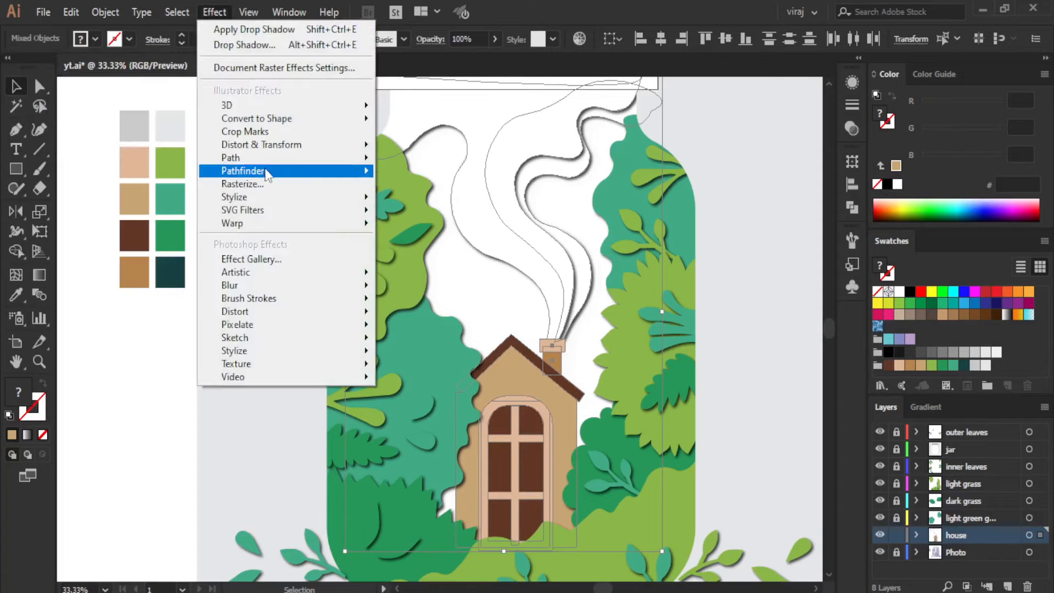
left_click(419, 197)
left_click(678, 397)
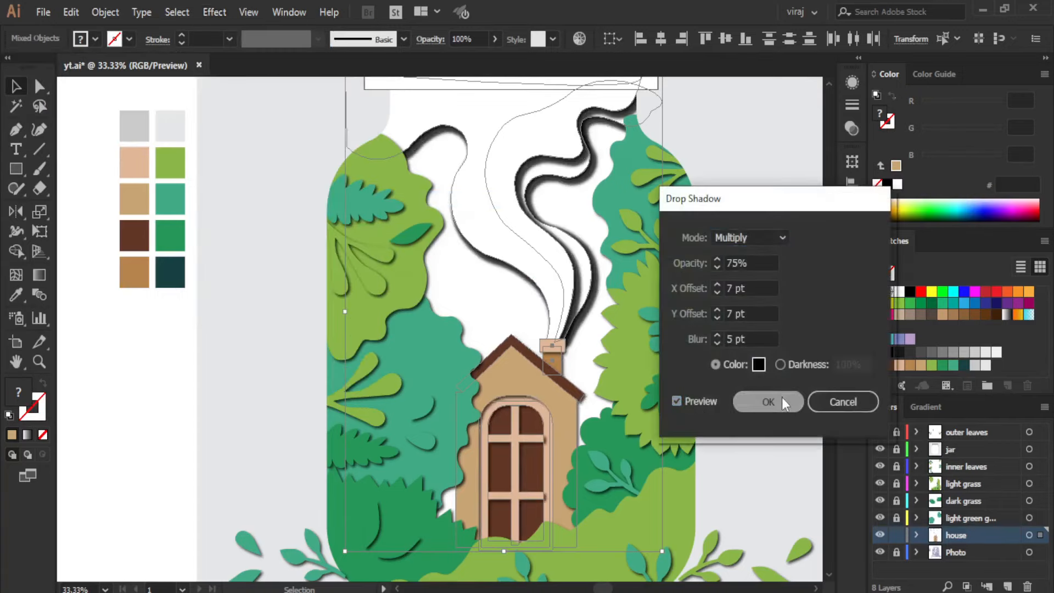
left_click(781, 397)
left_click(722, 267)
- Bring the door frame to the front of the house wall
scroll(548, 442, "up", 1)
scroll(553, 435, "down", 1)
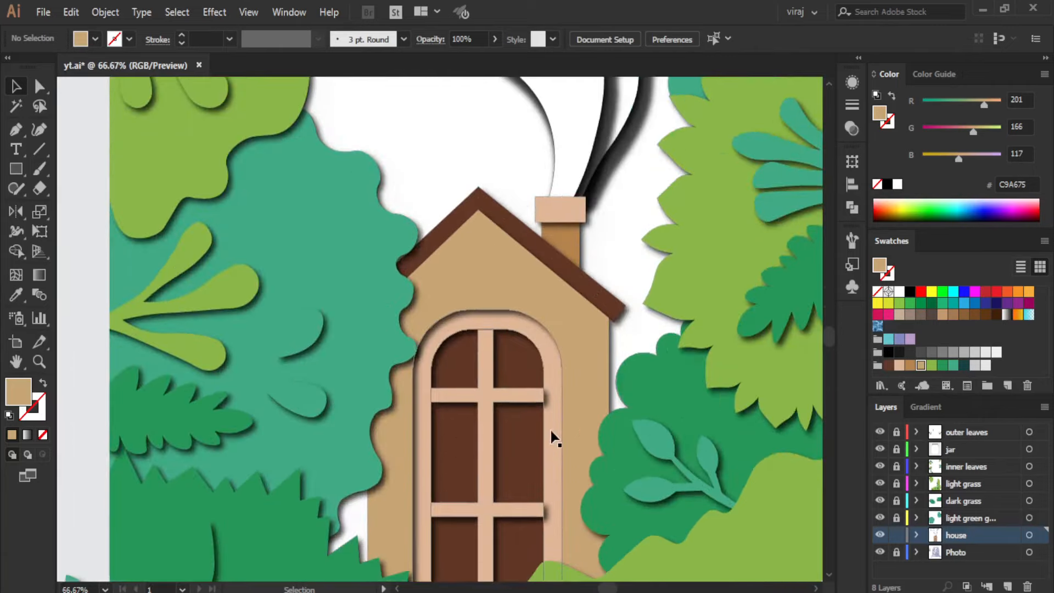
right_click(548, 349)
mouse_move(641, 512)
left_click(801, 508)
left_click(719, 287)
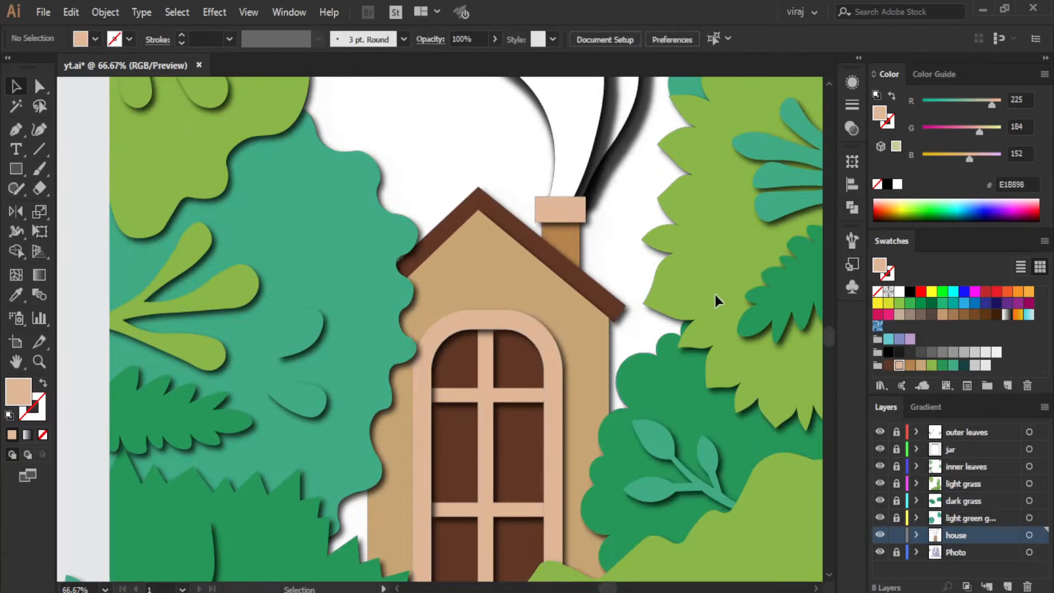
- Bring the dark brown roof band to the front of the house
right_click(601, 288)
mouse_move(659, 512)
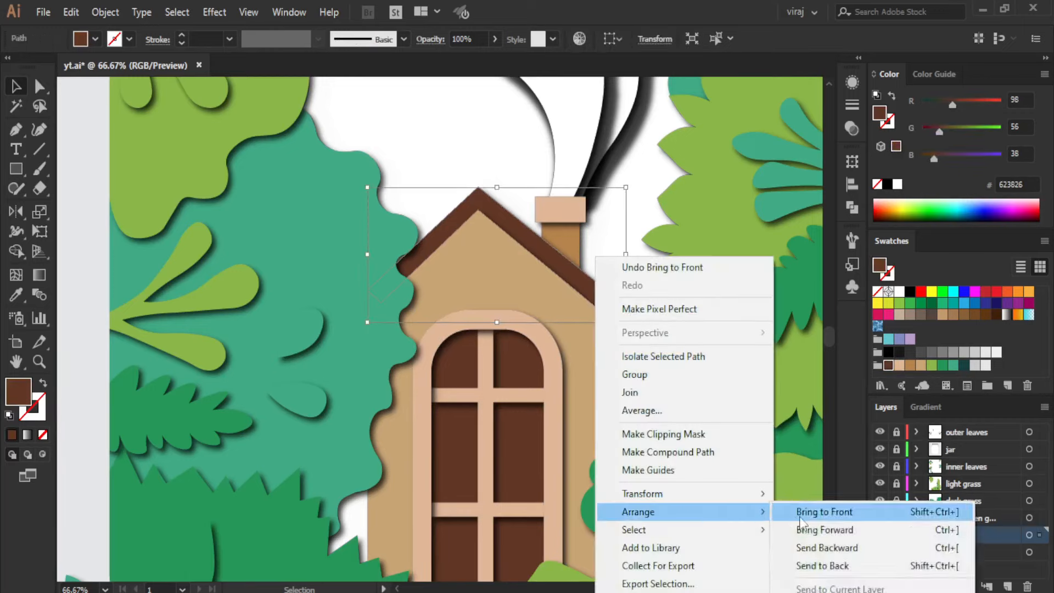
left_click(800, 513)
left_click(765, 290)
scroll(715, 299, "down", 2)
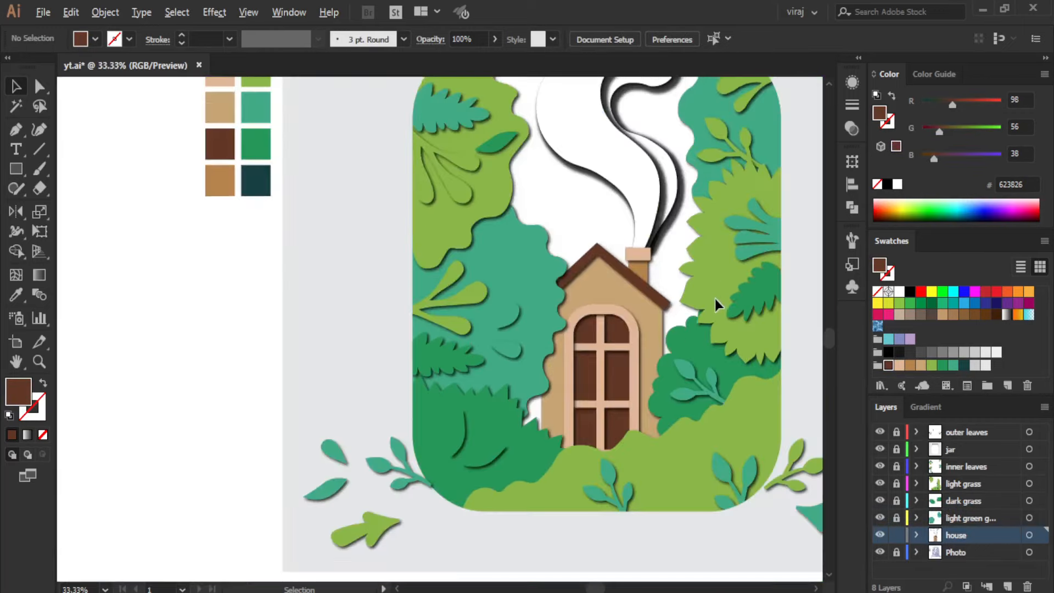
left_click_drag(734, 288, 558, 404)
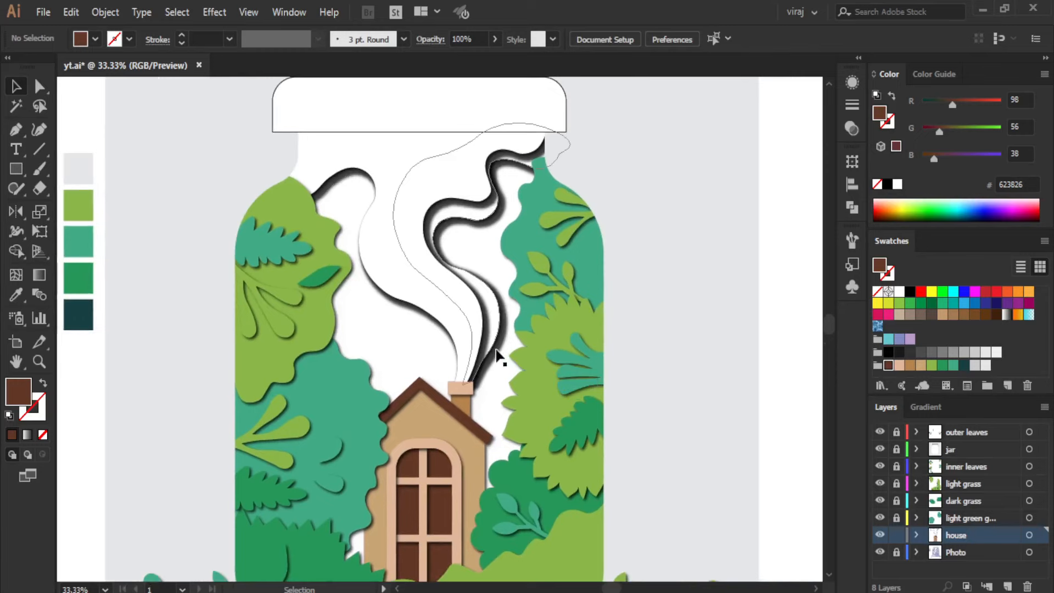
left_click_drag(497, 352, 616, 322)
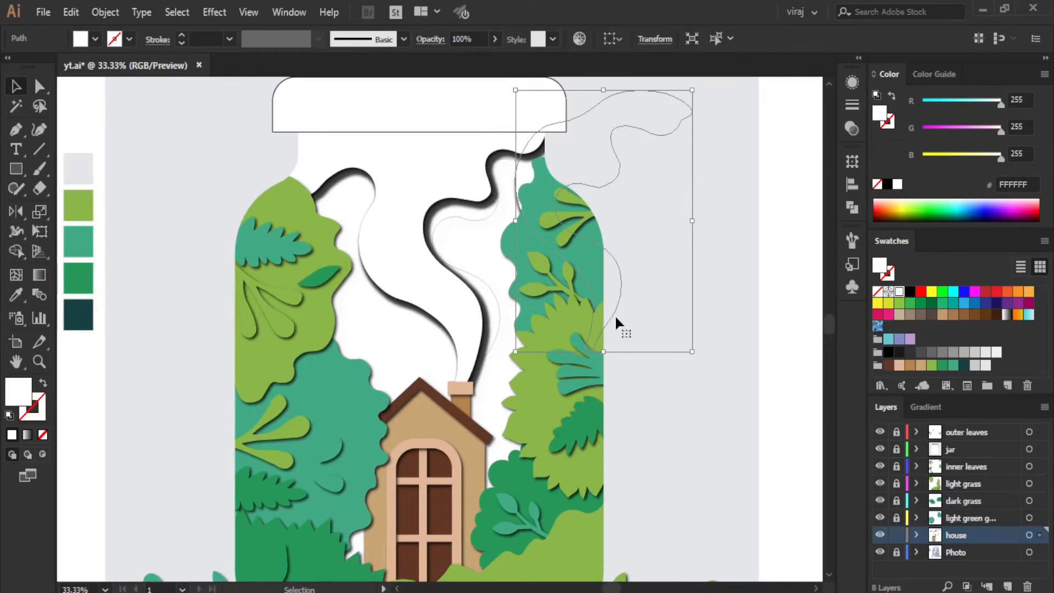
key("ctrl+z")
left_click(640, 308)
- Delete the duplicate Drop Shadow effect from the smoke shapes
left_click(438, 318)
left_click(852, 82)
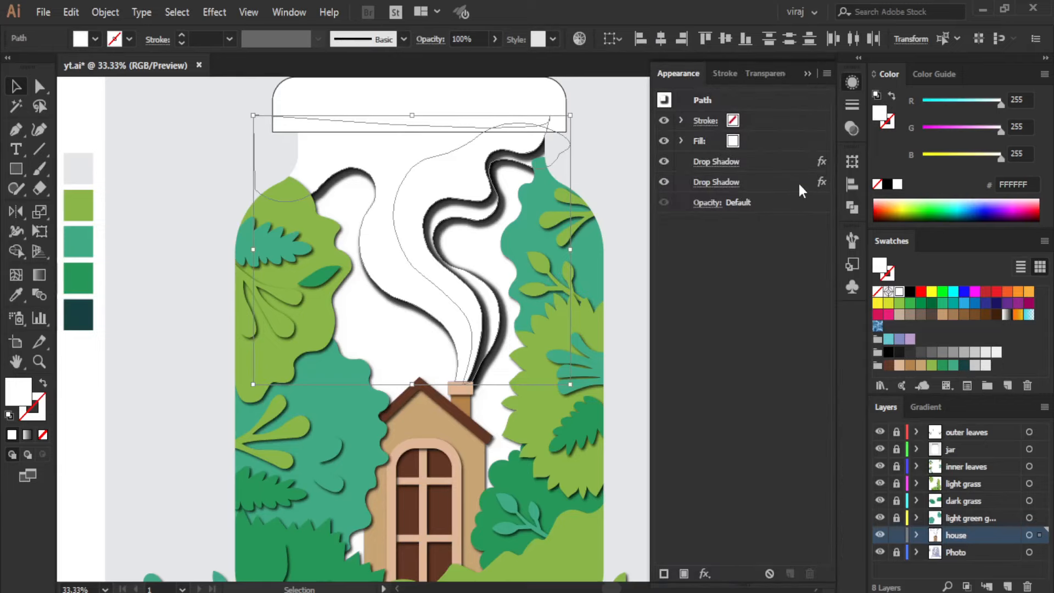
left_click(823, 180)
left_click(811, 572)
key("ctrl+shift+a")
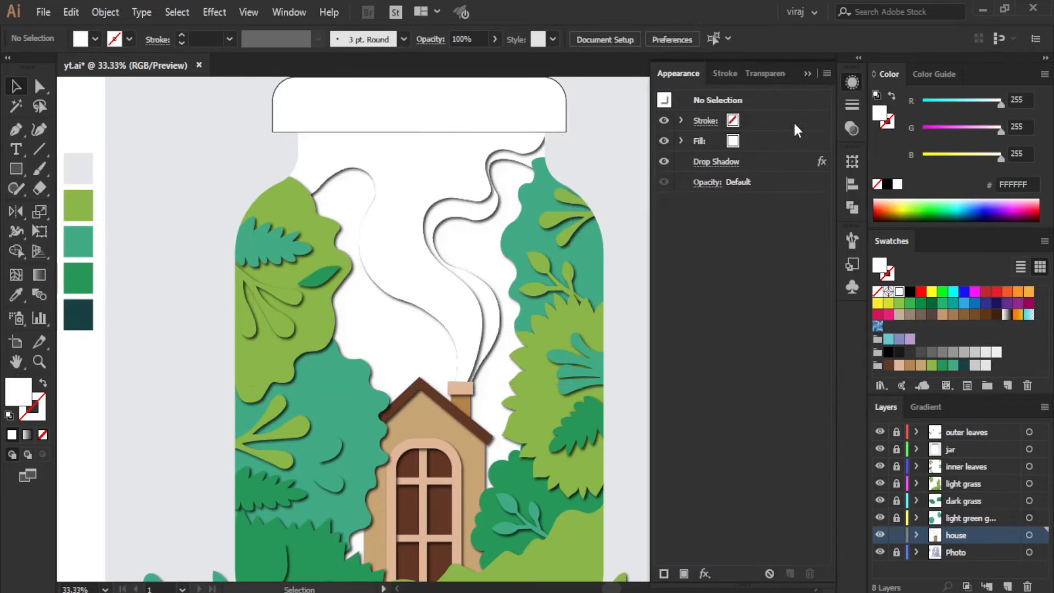
- Apply the red brick graphic style from the Textures library to the tan house wall
left_click(807, 74)
key("ctrl+minus")
scroll(604, 379, "down", 1)
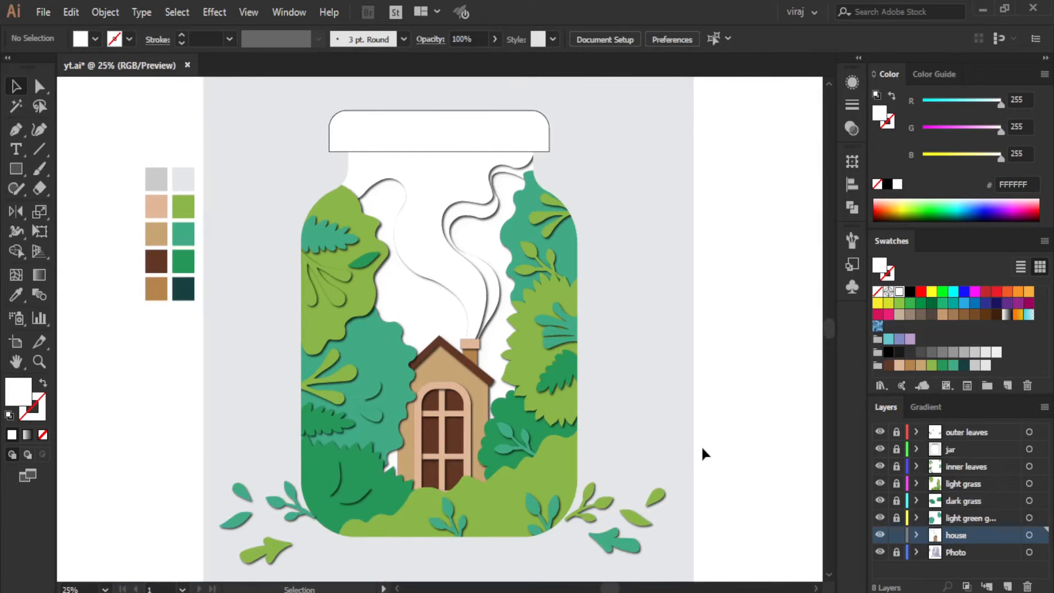
left_click(480, 397)
scroll(479, 397, "up", 3)
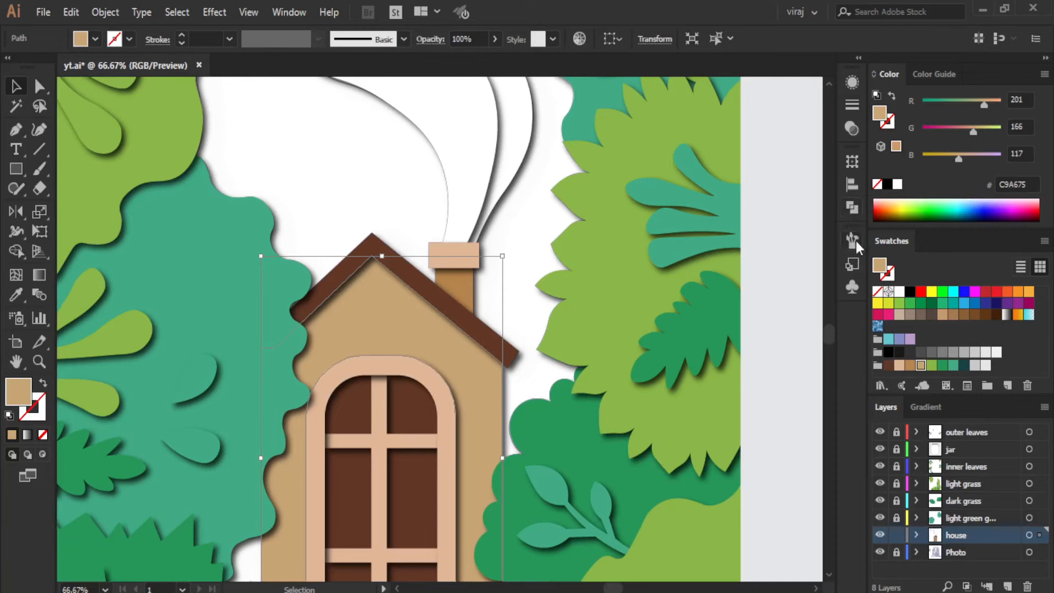
left_click(852, 264)
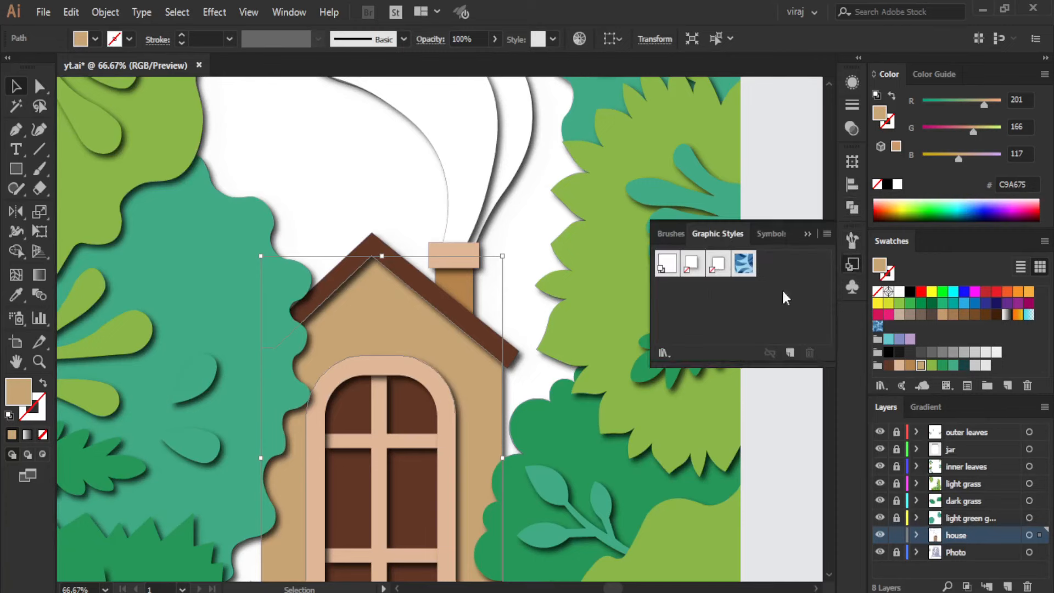
left_click(661, 352)
left_click(719, 254)
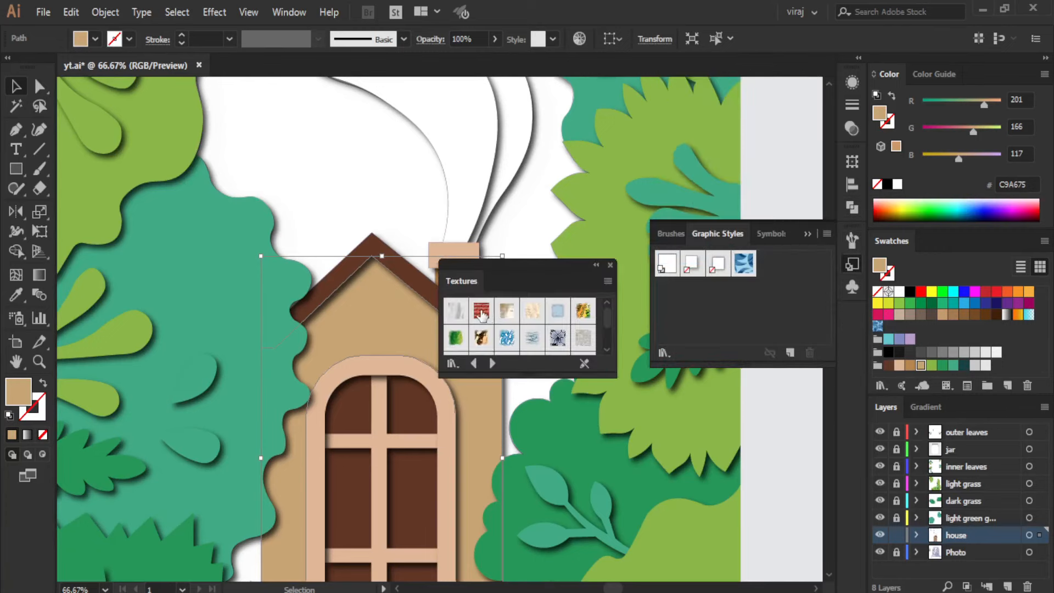
left_click(481, 312)
left_click(807, 233)
left_click(610, 265)
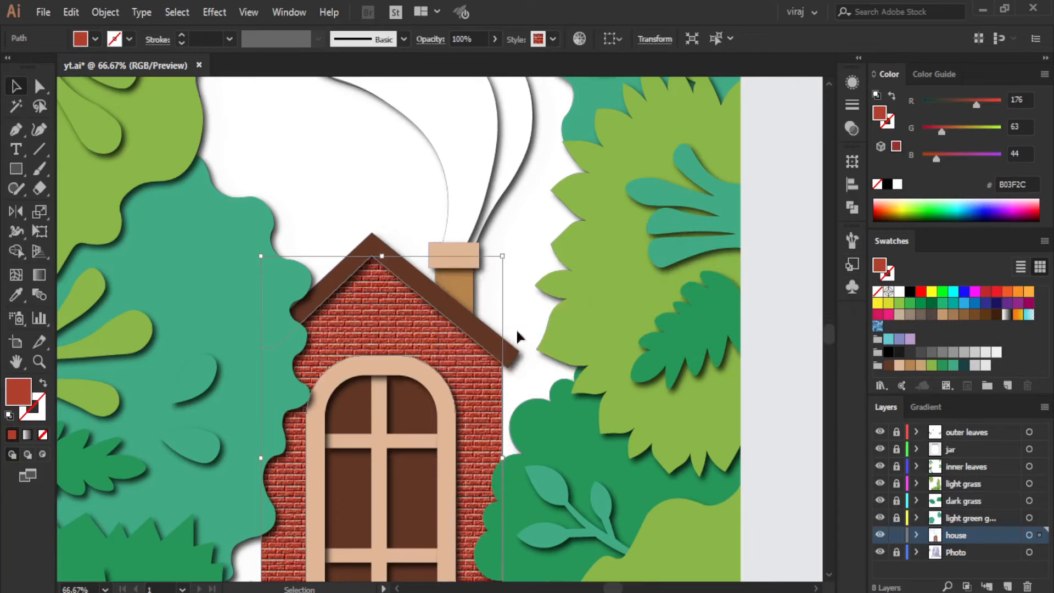
- Recolour the brick-textured house wall with the brown swatch B6854E and deselect it
left_click(920, 366)
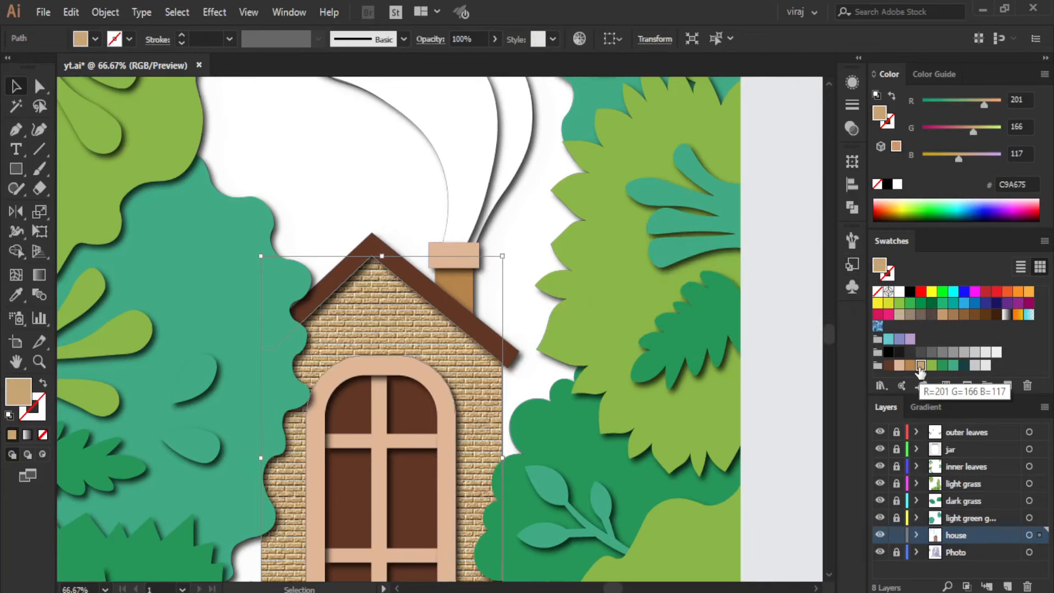
left_click(910, 366)
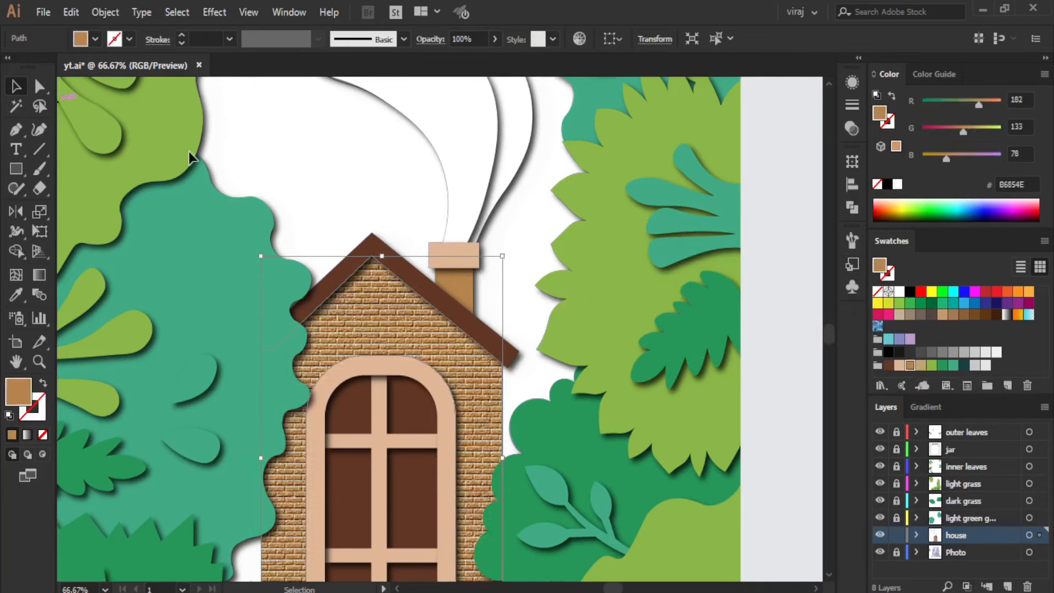
left_click(761, 275)
key("ctrl+minus")
key("ctrl+minus")
left_click_drag(765, 289, 673, 345)
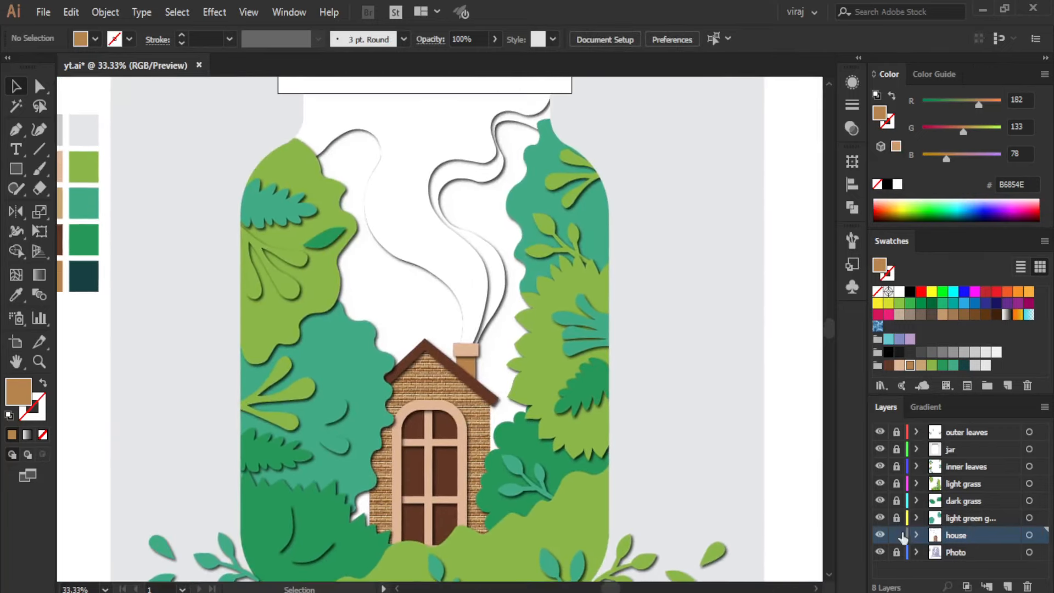
- Lock the house layer and create a new layer named bg between the house and Photo layers
left_click(897, 534)
left_click(1007, 587)
key("ctrl+z")
left_click(960, 547)
left_click(1007, 587)
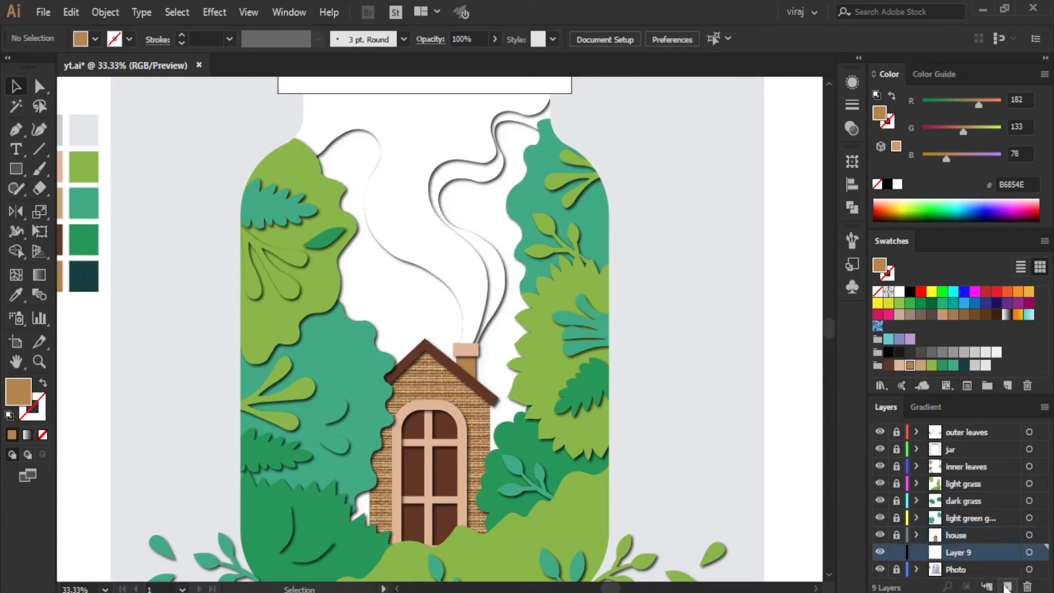
double_click(964, 552)
type("bg")
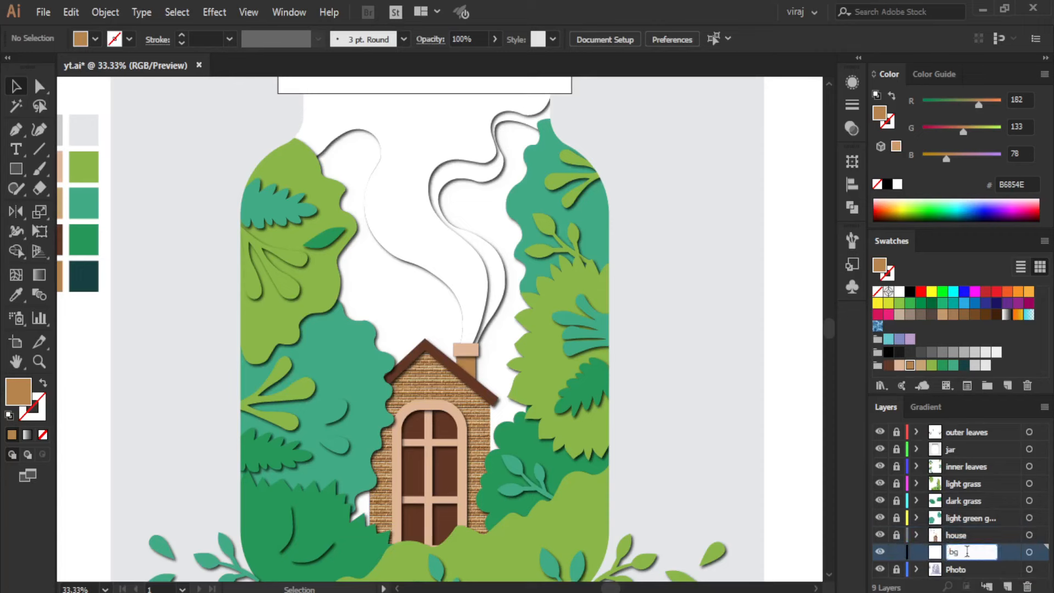
key("Return")
- Draw a rectangle on the bg layer spanning the jar's full interior behind the foliage, smoke and house
key("ctrl+minus")
scroll(761, 421, "down", 1)
key("m")
left_click_drag(376, 148, 656, 548)
- Fill the background rectangle with the dark teal palette colour and deselect it
left_click(20, 87)
left_click(330, 152)
left_click(501, 323)
left_click(14, 296)
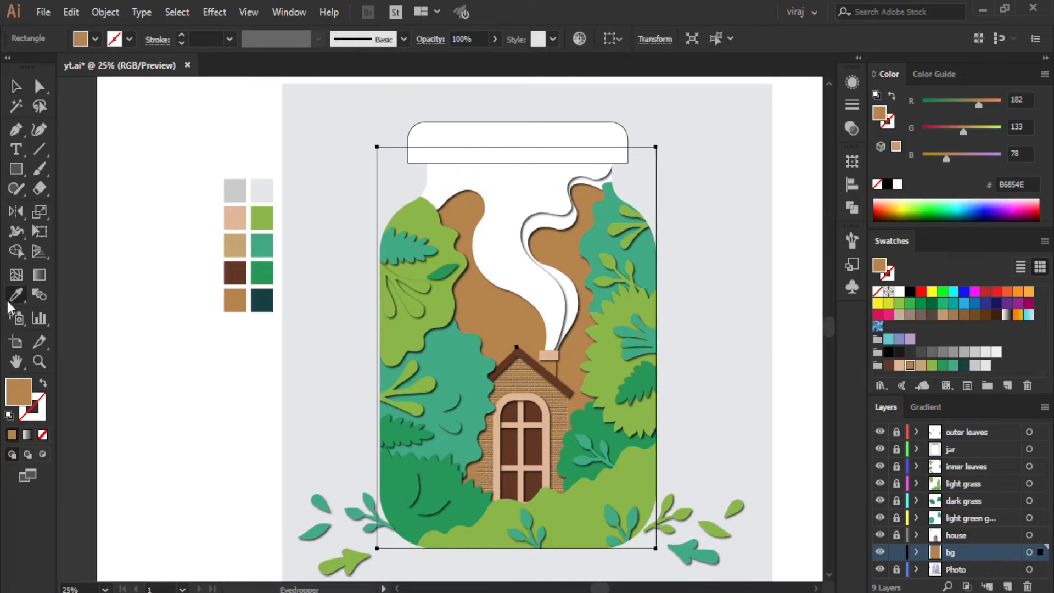
left_click(964, 366)
left_click(20, 89)
left_click(329, 180)
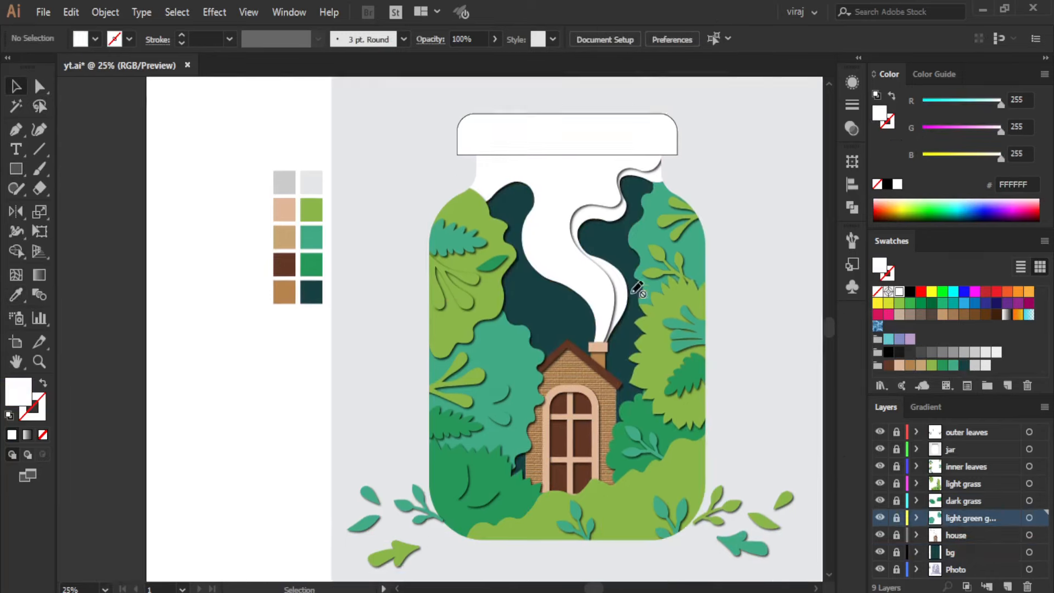
- Unlock the jar layer and give the lid a Multiply drop shadow with 75% opacity, 0 pt X offset, 15 pt Y offset and 18 pt blur
scroll(638, 290, "up", 1)
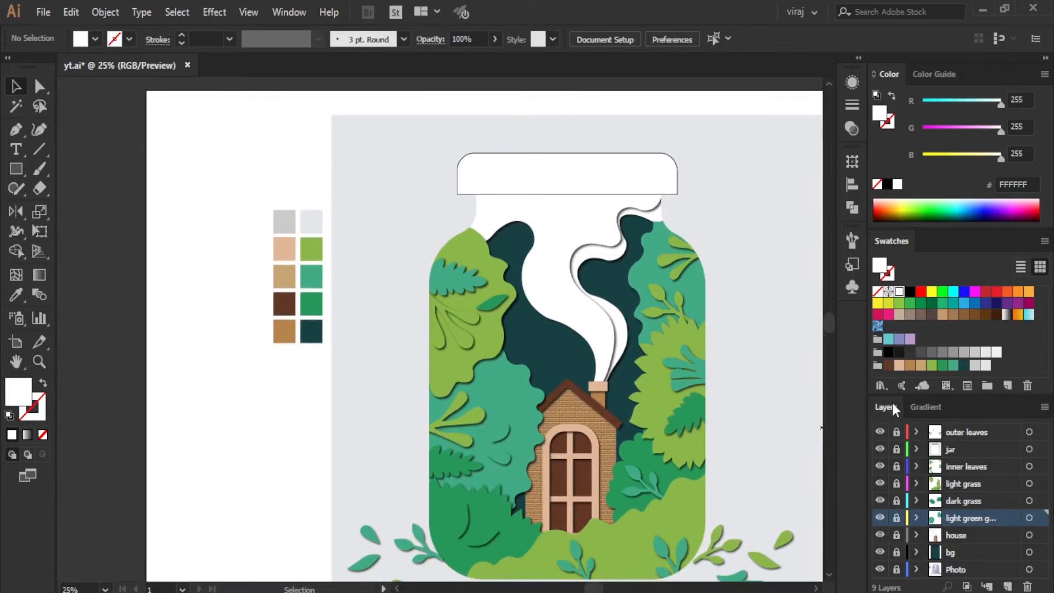
left_click(896, 449)
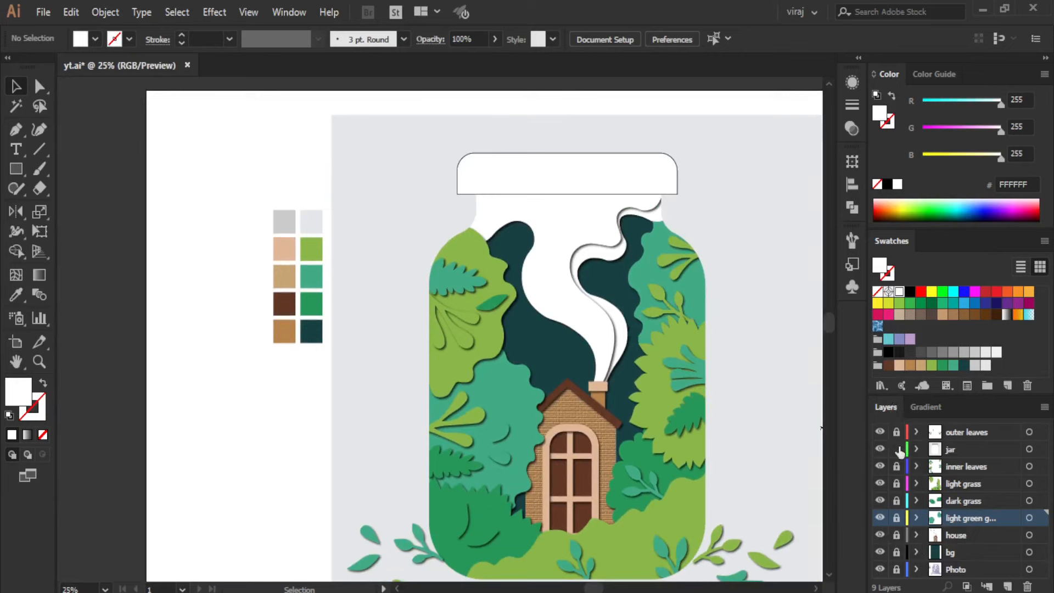
left_click(641, 172)
left_click(214, 12)
mouse_move(330, 195)
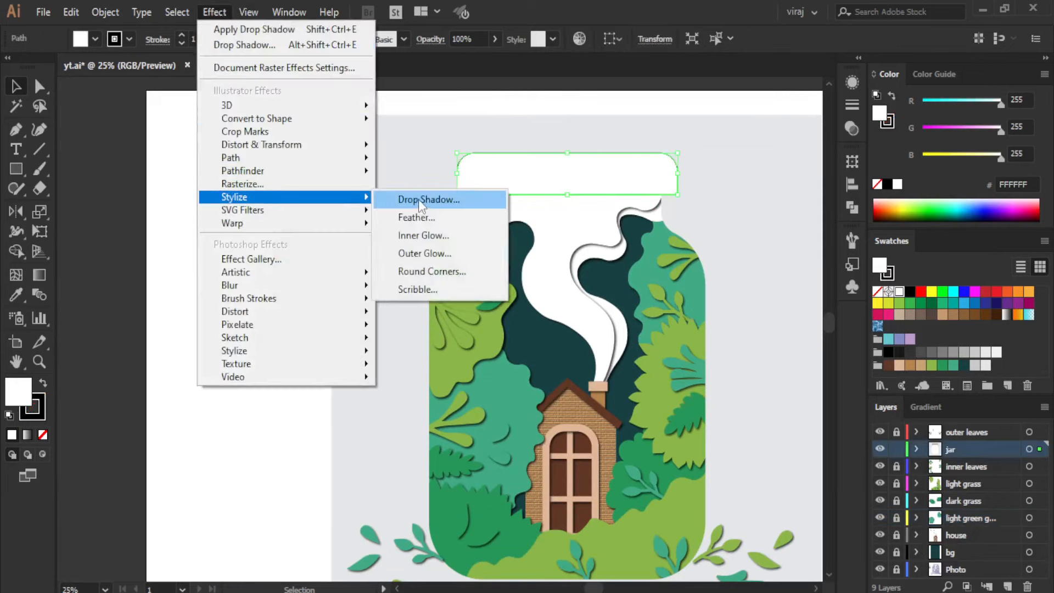
left_click(423, 198)
left_click(677, 401)
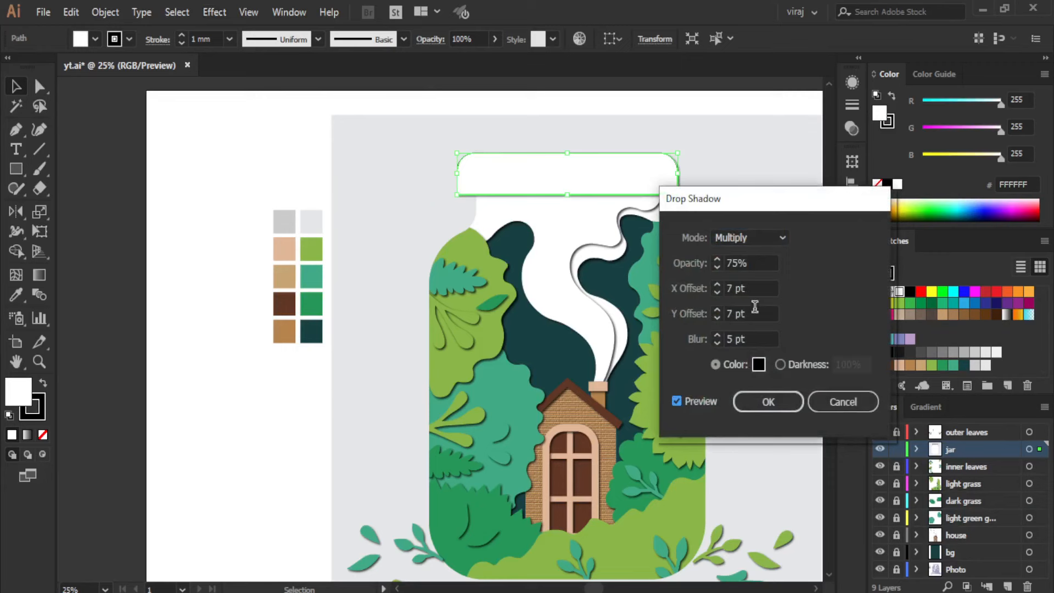
scroll(751, 336, "up", 3)
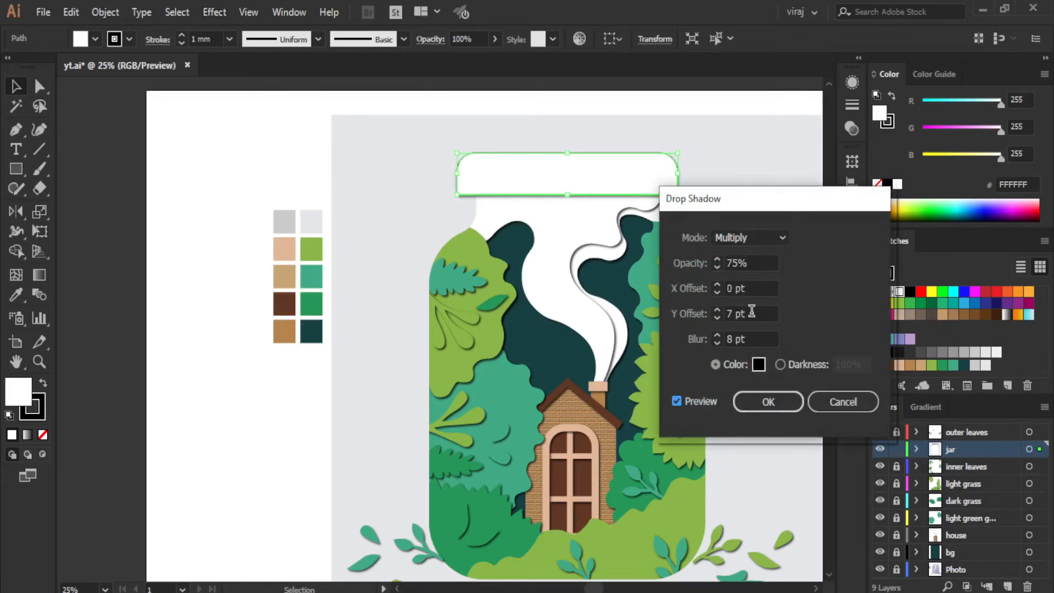
scroll(752, 315, "up", 17)
scroll(752, 336, "up", 13)
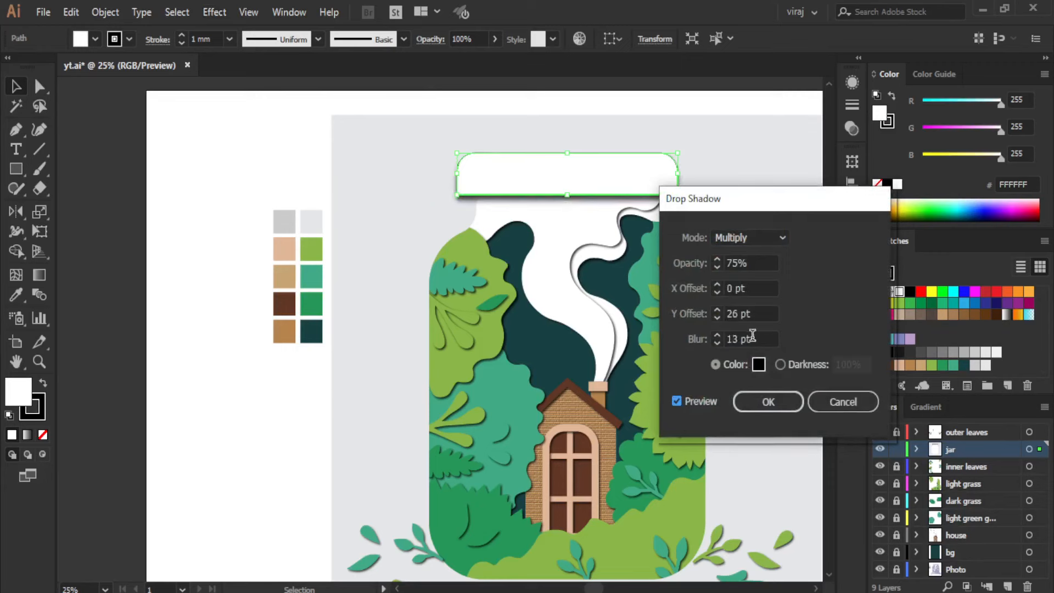
scroll(752, 336, "down", 4)
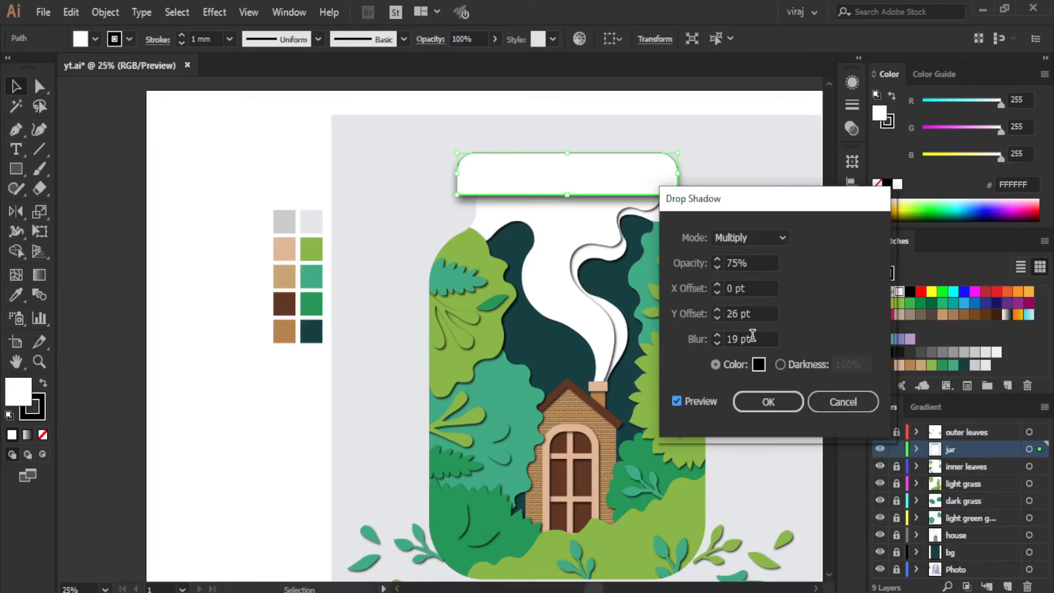
scroll(755, 311, "down", 9)
left_click(760, 401)
- Remove the black outline stroke from the jar lid
left_click(771, 203)
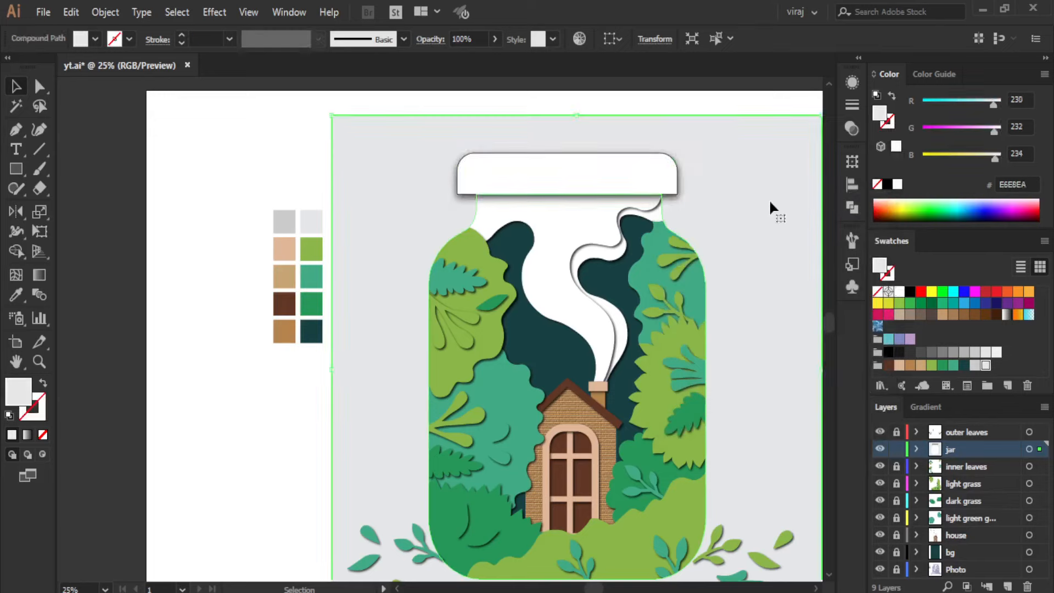
left_click(645, 176)
left_click(95, 39)
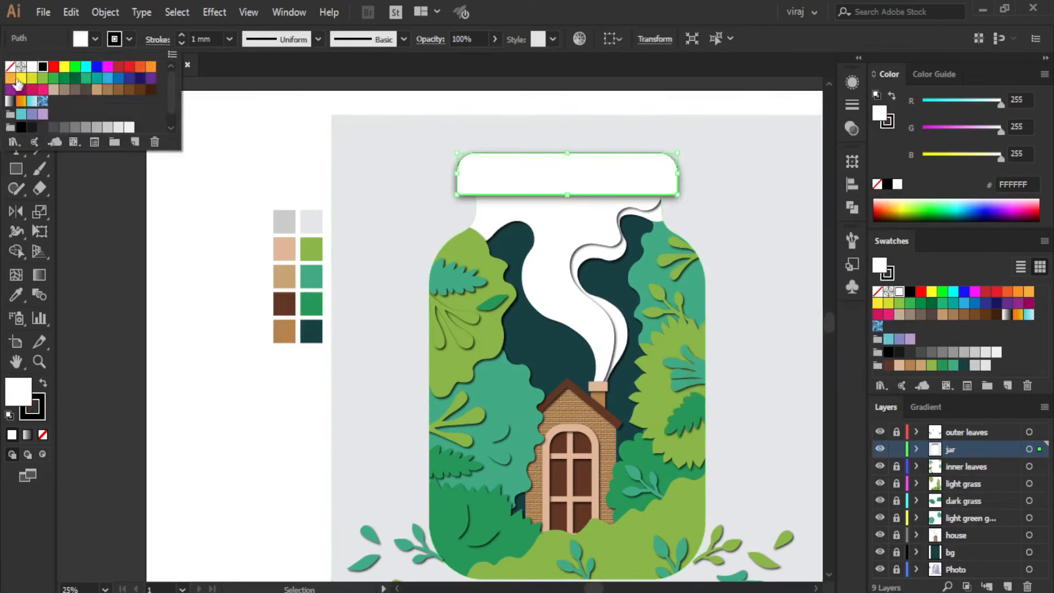
left_click(218, 188)
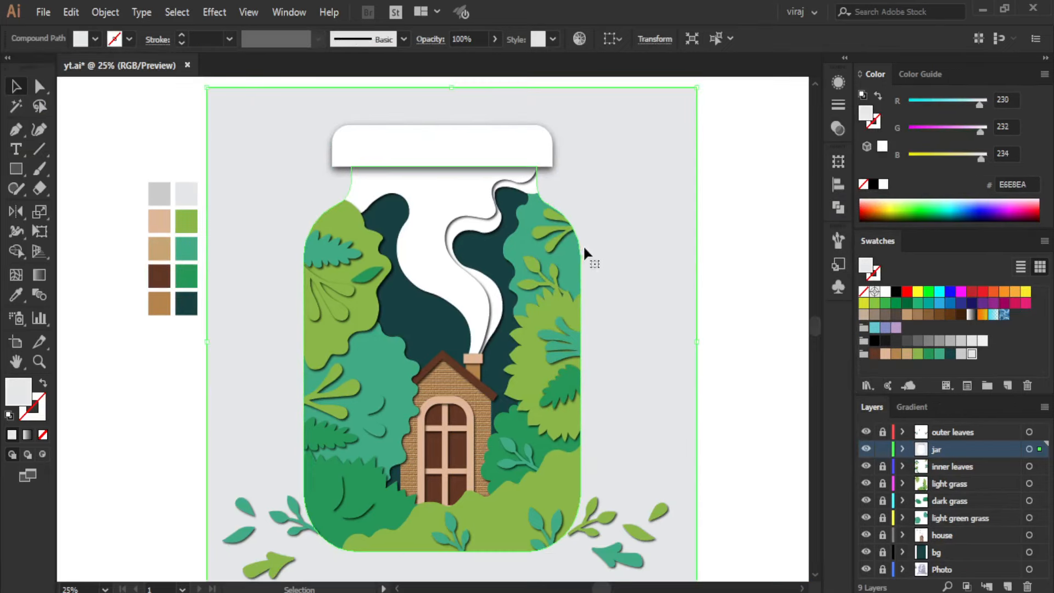
- Set up a Multiply drop shadow on the grey frame around the jar with 0 pt X offset, 61 pt Y offset and 25 pt blur
left_click(214, 12)
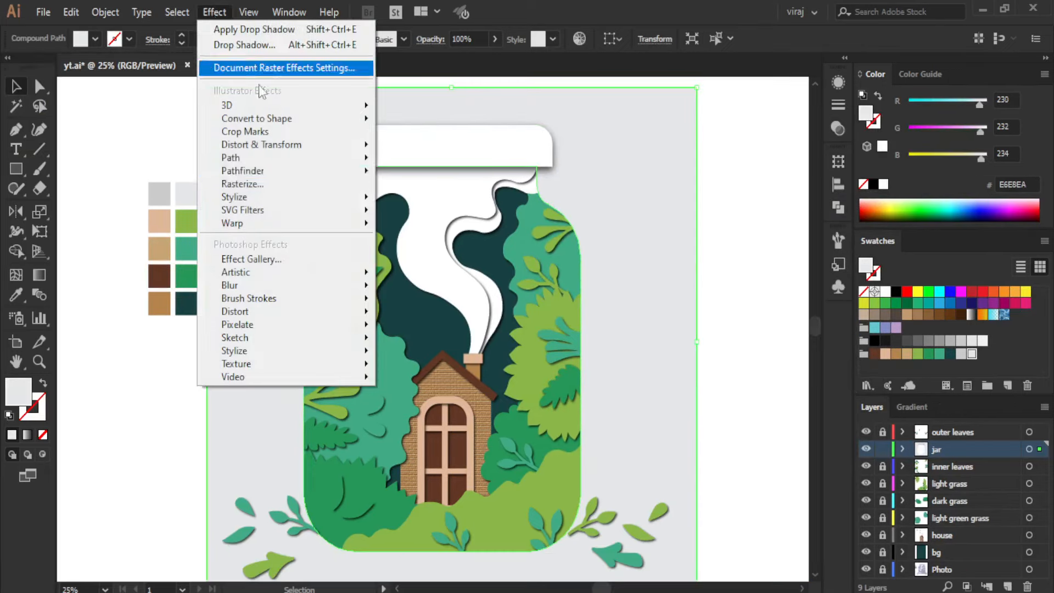
mouse_move(318, 197)
left_click(434, 198)
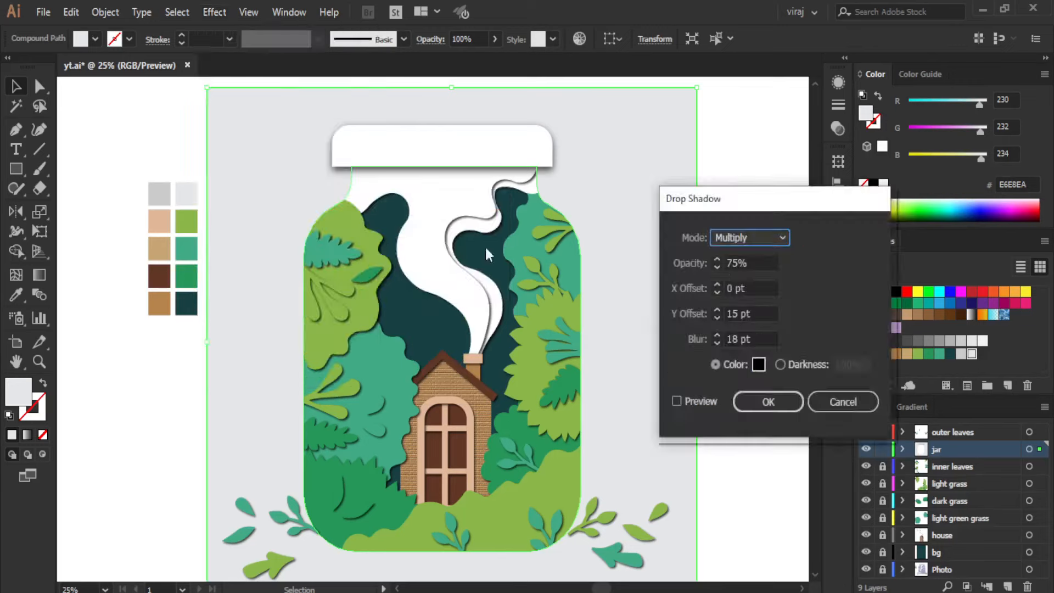
left_click(675, 400)
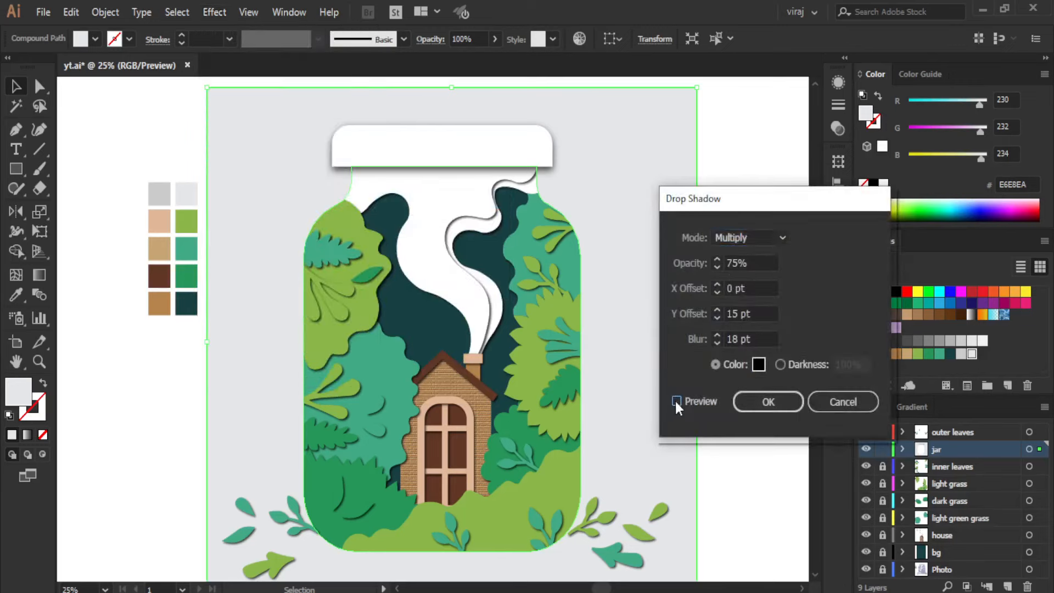
left_click(755, 314)
scroll(756, 314, "up", 20)
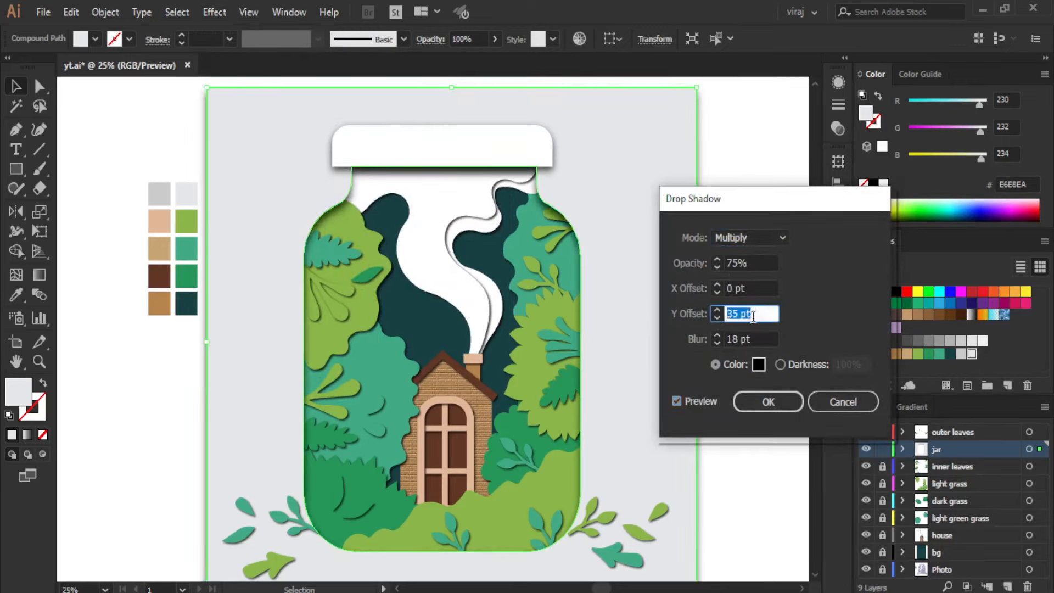
scroll(753, 316, "up", 10)
scroll(753, 315, "up", 4)
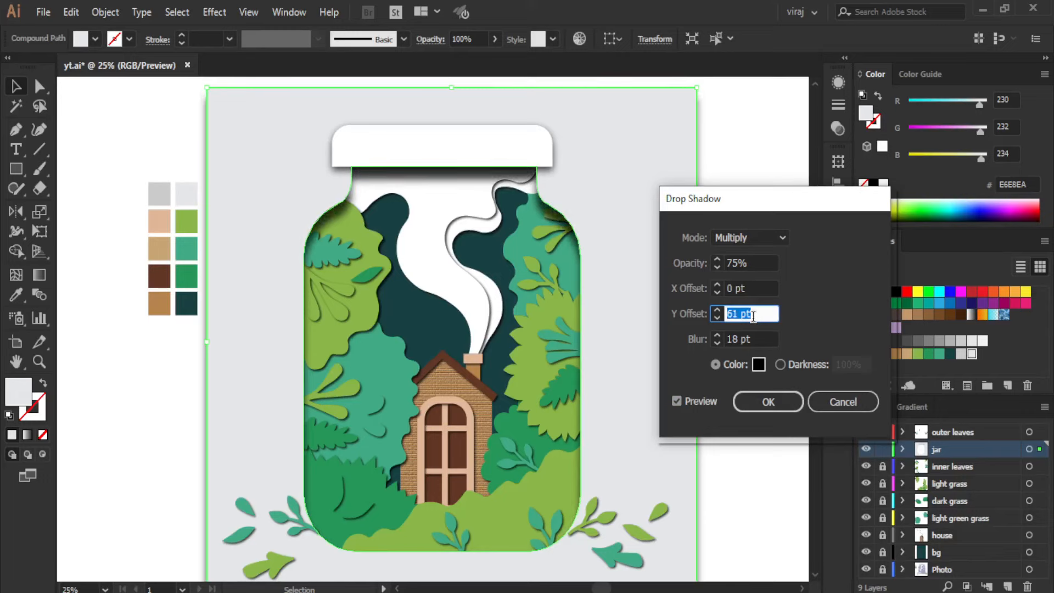
left_click(756, 339)
scroll(757, 339, "up", 7)
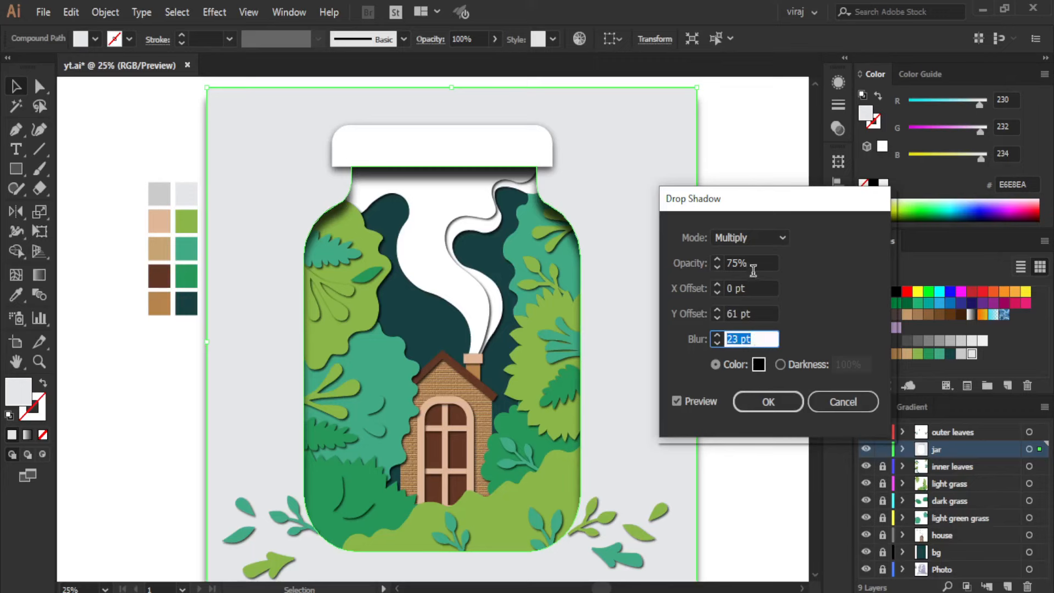
- Set the frame's drop shadow opacity to 60%, apply the effect and deselect the frame
left_click(754, 263)
scroll(755, 263, "down", 6)
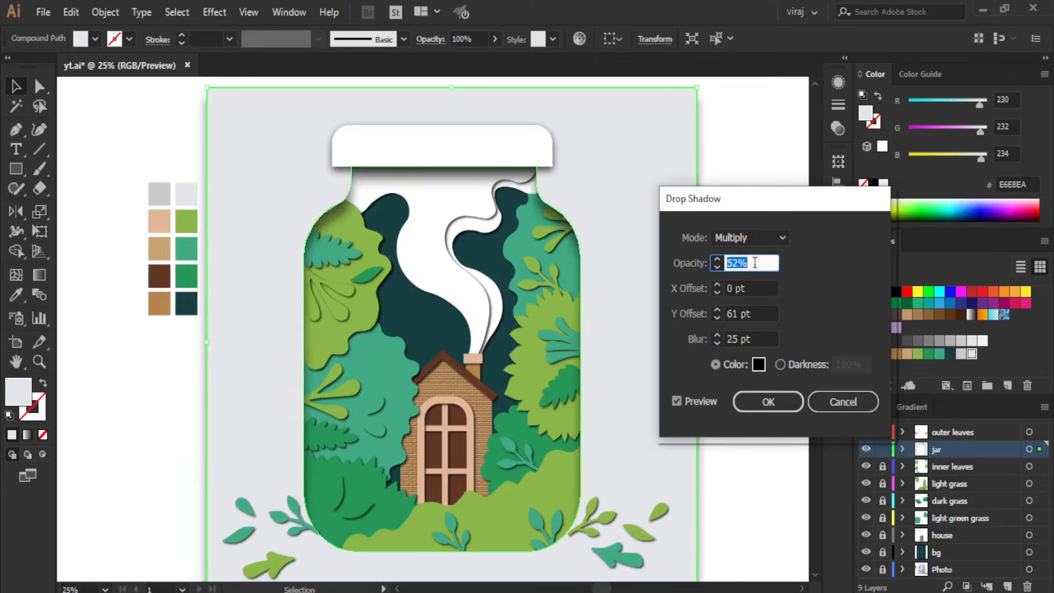
scroll(755, 262, "down", 3)
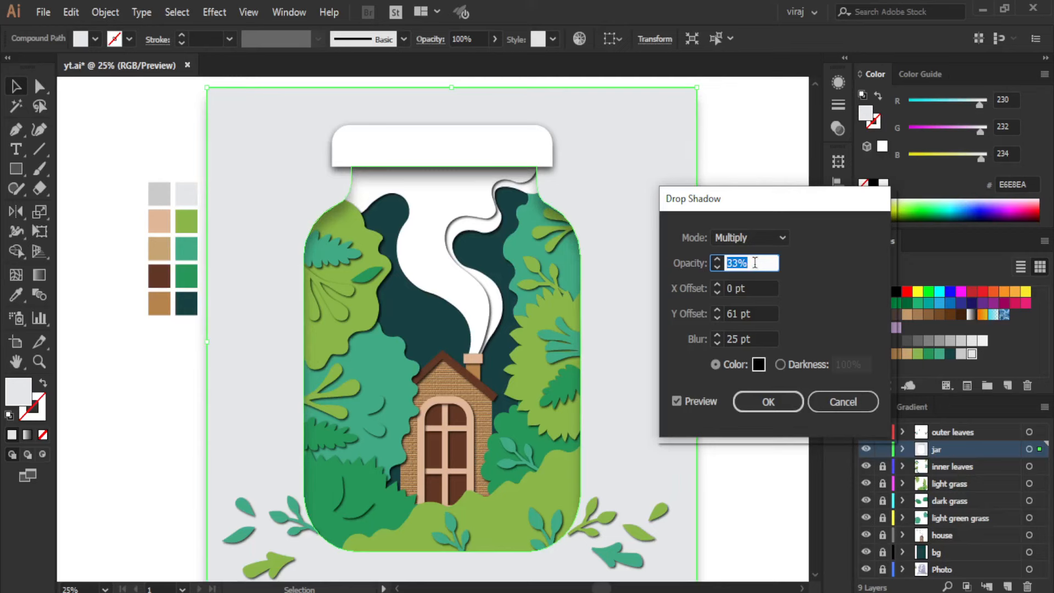
scroll(754, 263, "up", 2)
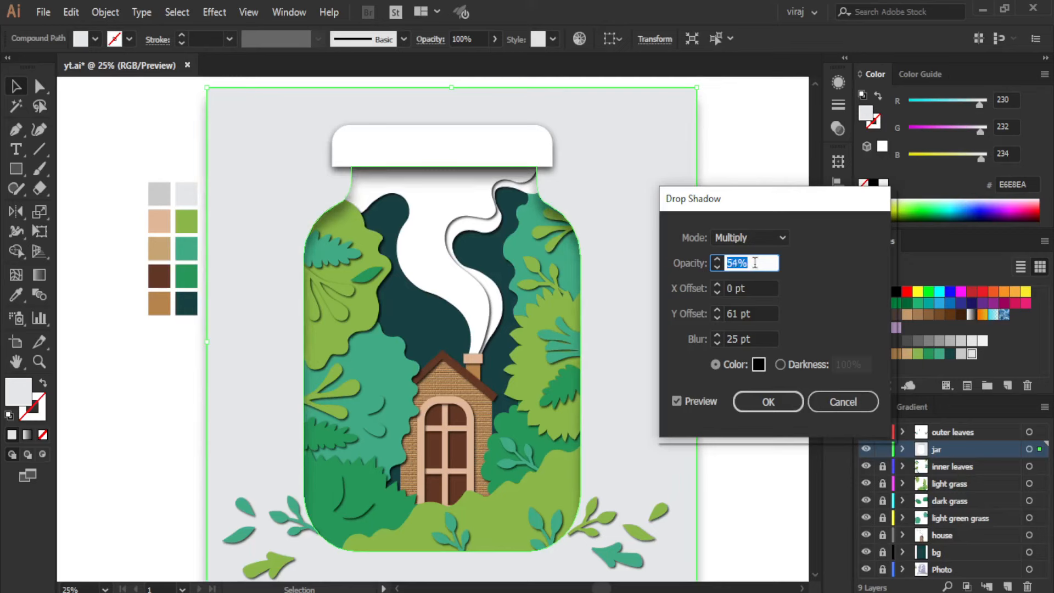
scroll(755, 263, "up", 1)
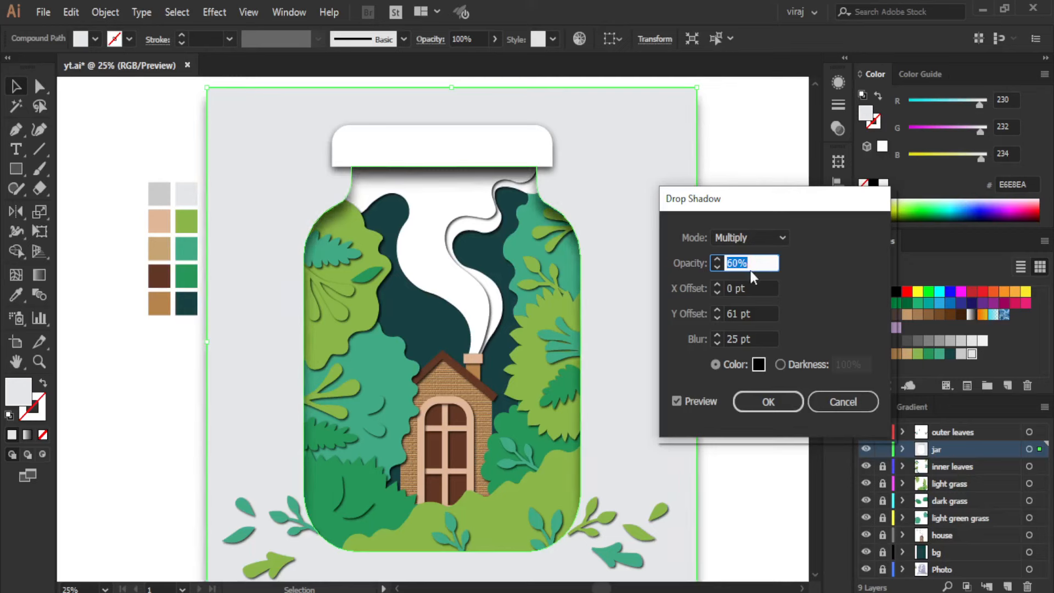
left_click(780, 405)
left_click(600, 199)
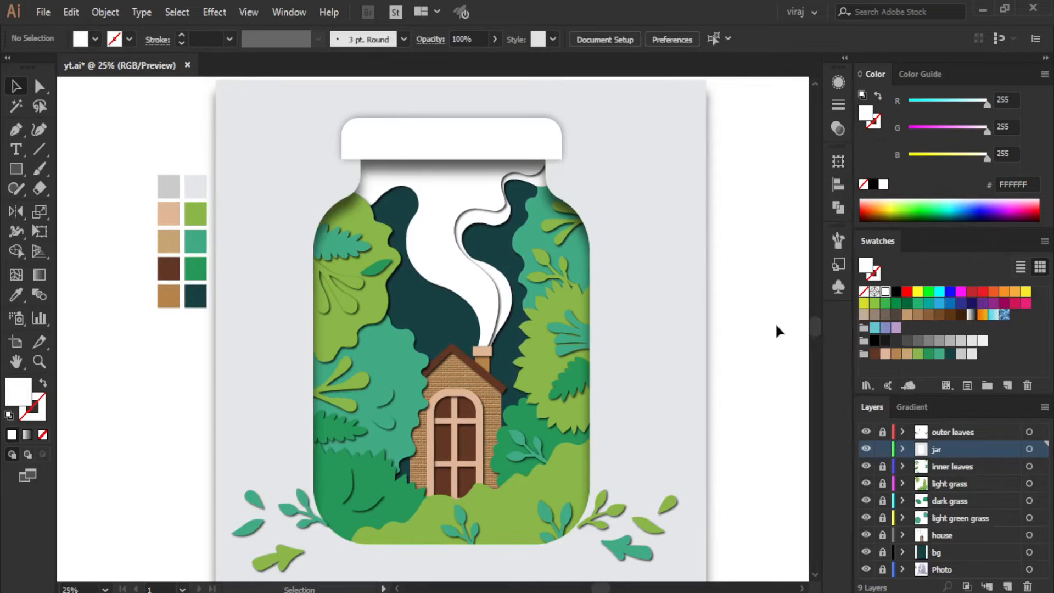